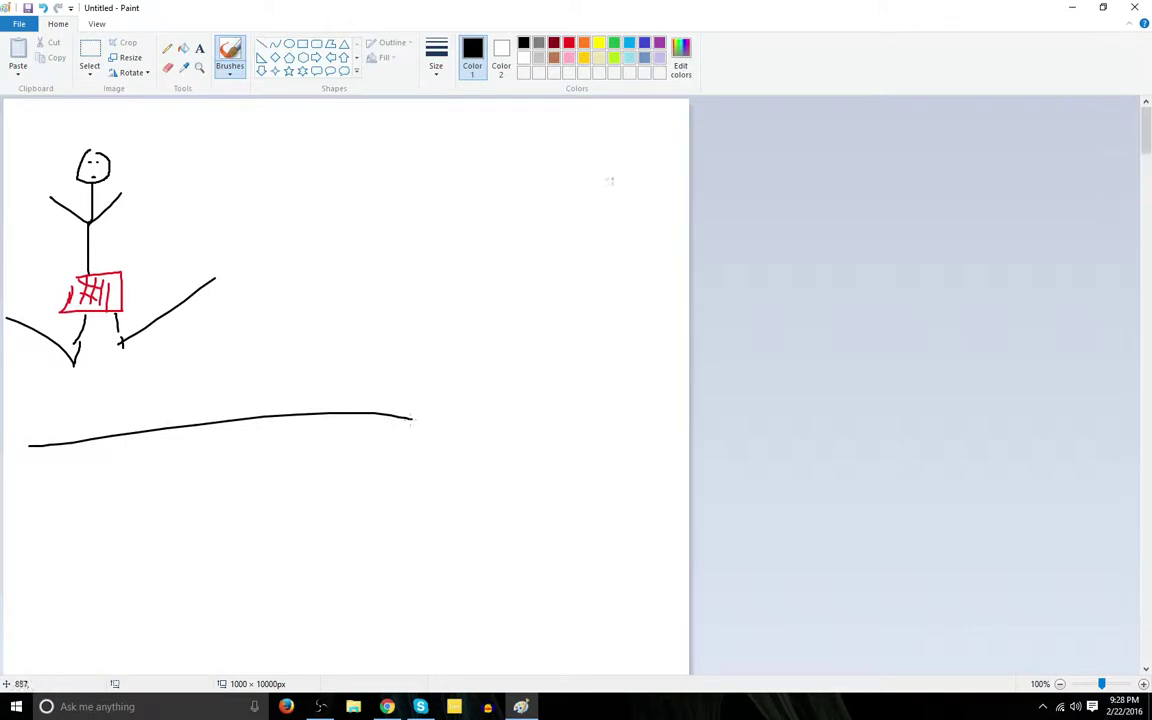
{"action": "left_click", "coordinate": [170, 67]}
{"action": "left_click_drag", "start_coordinate": [30, 445], "coordinate": [412, 418]}
{"action": "left_click_drag", "start_coordinate": [75, 365], "coordinate": [122, 345]}
{"action": "left_click_drag", "start_coordinate": [6, 320], "coordinate": [135, 359]}
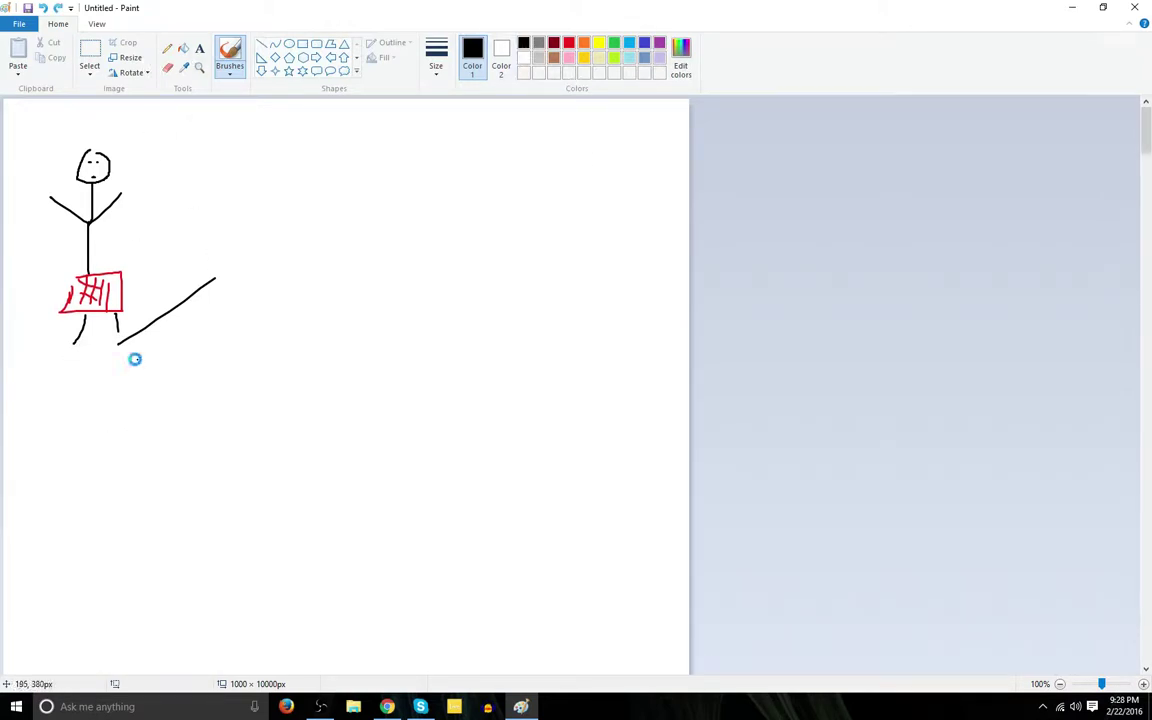
{"action": "key", "text": "ctrl+z"}
Draw a ground line below the stick figure and its two lower legs, one reaching toward the ground and one raised behind.
{"action": "left_click_drag", "start_coordinate": [38, 455], "coordinate": [212, 463]}
{"action": "left_click_drag", "start_coordinate": [122, 330], "coordinate": [160, 432]}
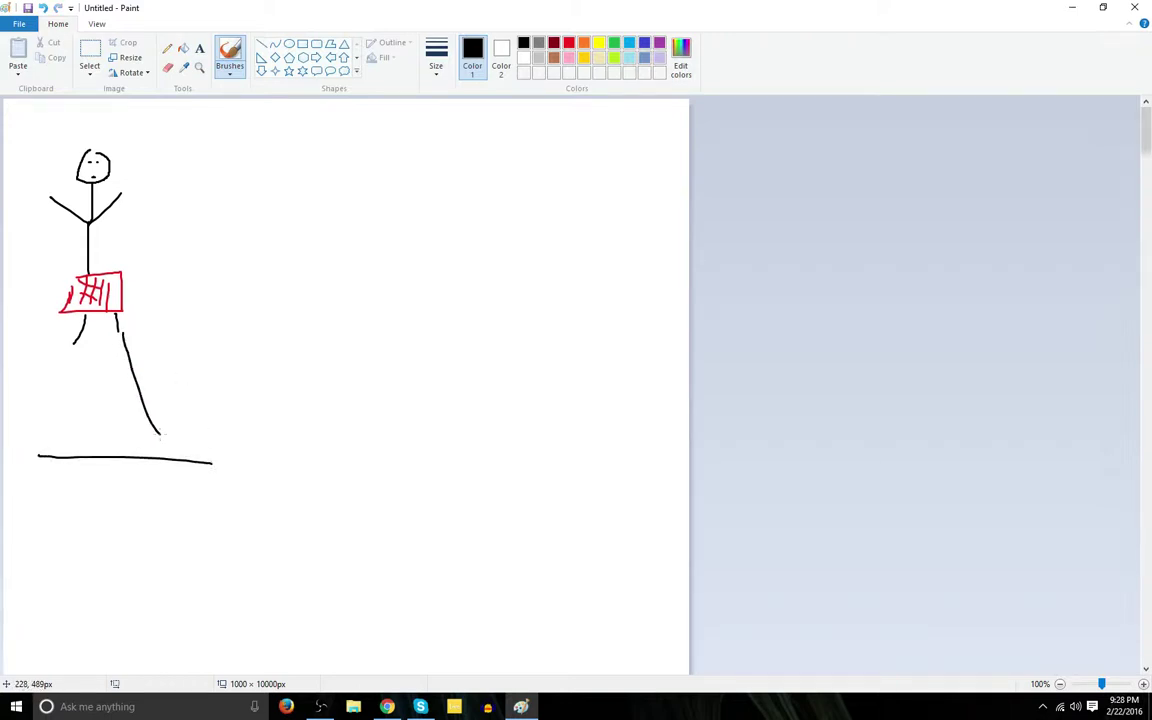
{"action": "left_click_drag", "start_coordinate": [78, 348], "coordinate": [20, 304]}
{"action": "mouse_move", "coordinate": [160, 433]}
{"action": "left_mouse_down"}
{"action": "mouse_move", "coordinate": [177, 428]}
{"action": "mouse_move", "coordinate": [200, 360]}
{"action": "mouse_move", "coordinate": [219, 395]}
{"action": "mouse_move", "coordinate": [255, 402]}
{"action": "mouse_move", "coordinate": [233, 397]}
{"action": "mouse_move", "coordinate": [230, 425]}
{"action": "left_mouse_up"}
{"action": "key", "text": "ctrl+z"}
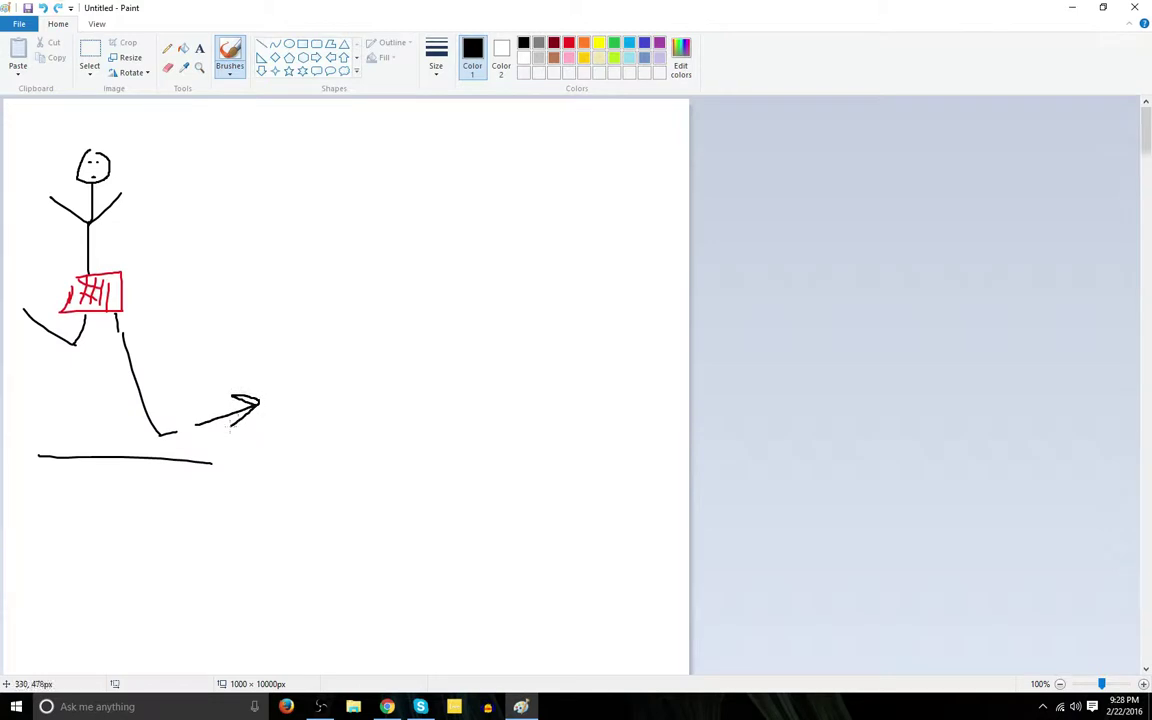
{"action": "key", "text": "ctrl+z"}
{"action": "key", "text": "ctrl+z"}
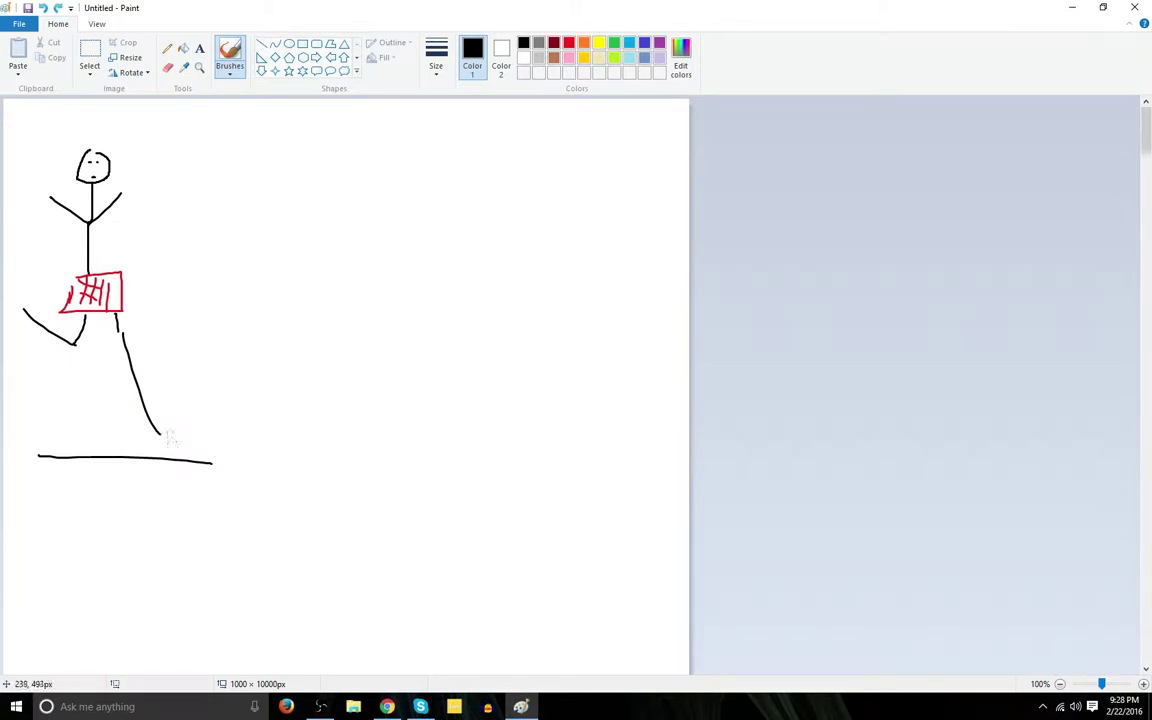
{"action": "mouse_move", "coordinate": [160, 433]}
{"action": "left_mouse_down"}
{"action": "mouse_move", "coordinate": [165, 450]}
{"action": "mouse_move", "coordinate": [208, 452]}
{"action": "mouse_move", "coordinate": [170, 444]}
{"action": "mouse_move", "coordinate": [177, 427]}
{"action": "mouse_move", "coordinate": [240, 400]}
{"action": "mouse_move", "coordinate": [242, 445]}
{"action": "left_mouse_up"}
{"action": "key", "text": "ctrl+z"}
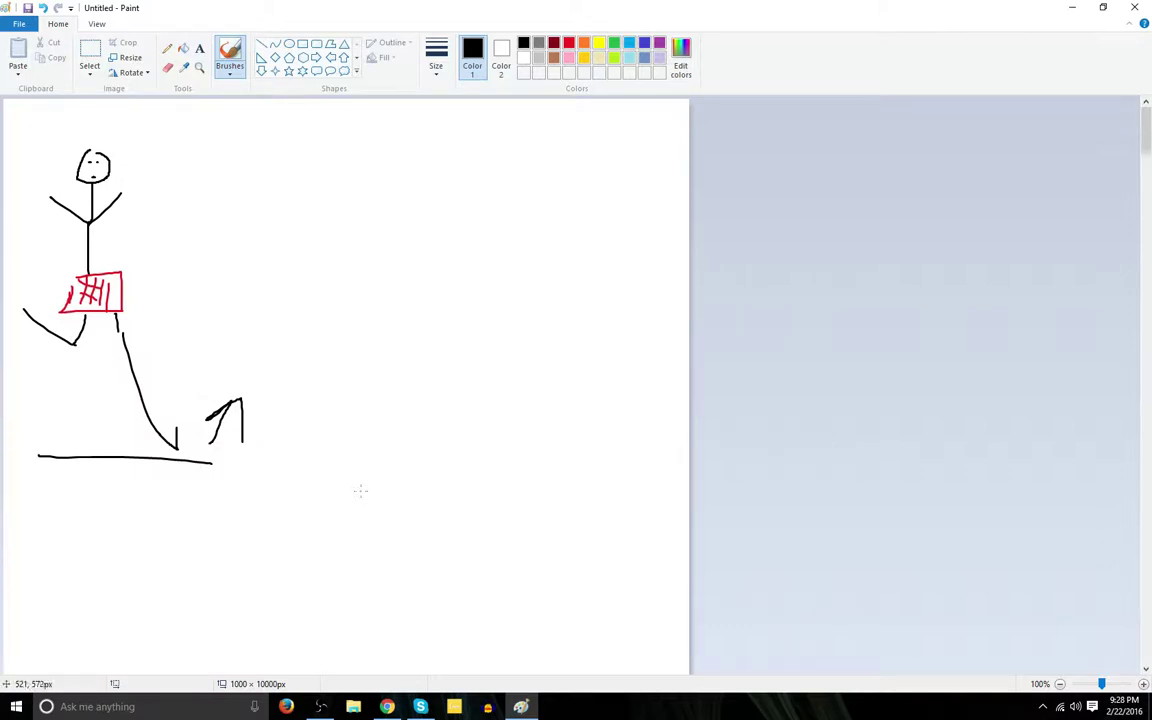
{"action": "key", "text": "ctrl+z"}
{"action": "key", "text": "ctrl+z"}
{"action": "key", "text": "ctrl+z"}
Draw a jagged broken foot on the lowered leg and write "OW!" inside a speech bubble beside the figure's head.
{"action": "mouse_move", "coordinate": [168, 433]}
{"action": "left_mouse_down"}
{"action": "mouse_move", "coordinate": [162, 442]}
{"action": "mouse_move", "coordinate": [188, 419]}
{"action": "mouse_move", "coordinate": [170, 445]}
{"action": "mouse_move", "coordinate": [219, 389]}
{"action": "left_mouse_up"}
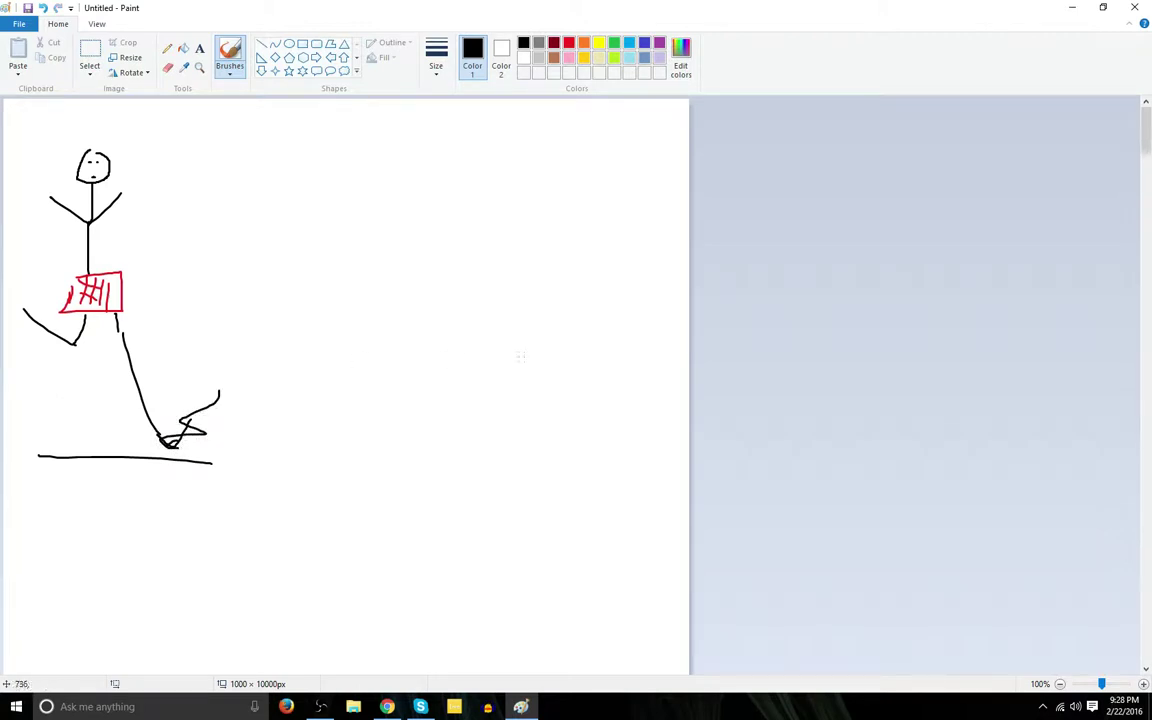
{"action": "mouse_move", "coordinate": [140, 125]}
{"action": "left_mouse_down"}
{"action": "mouse_move", "coordinate": [175, 140]}
{"action": "mouse_move", "coordinate": [212, 118]}
{"action": "mouse_move", "coordinate": [300, 170]}
{"action": "mouse_move", "coordinate": [355, 118]}
{"action": "left_mouse_up"}
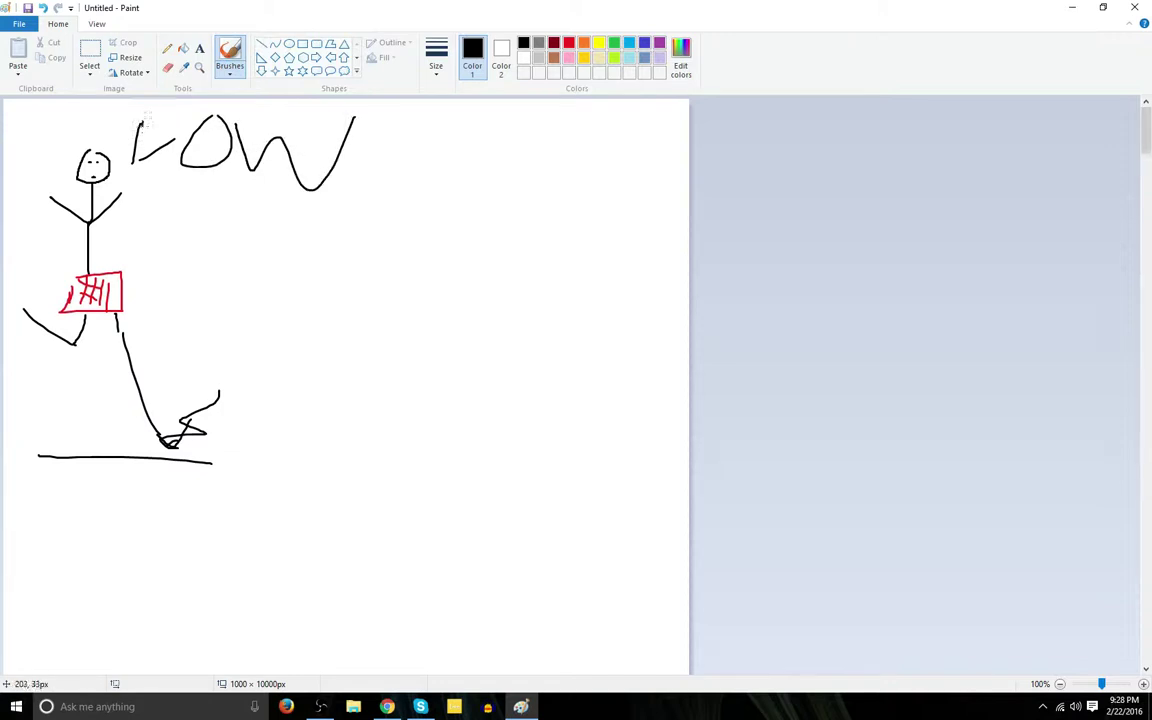
{"action": "mouse_move", "coordinate": [143, 122]}
{"action": "left_mouse_down"}
{"action": "mouse_move", "coordinate": [310, 257]}
{"action": "mouse_move", "coordinate": [527, 95]}
{"action": "left_mouse_up"}
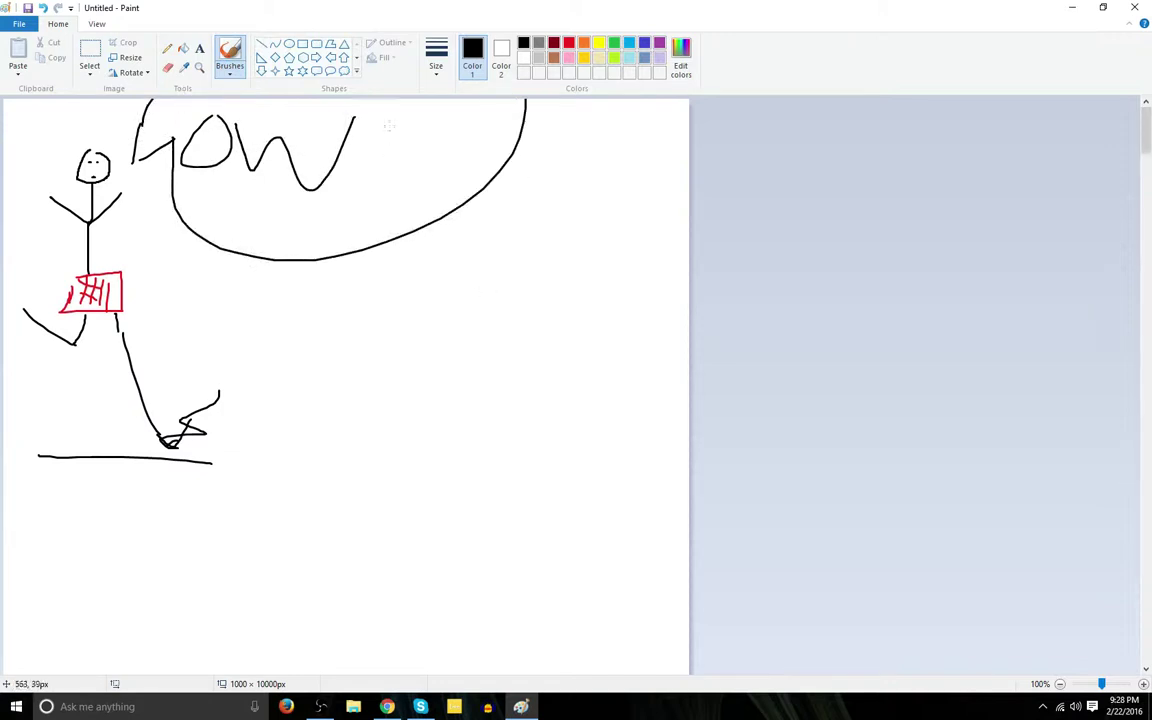
{"action": "left_click_drag", "start_coordinate": [389, 126], "coordinate": [387, 150]}
{"action": "left_click_drag", "start_coordinate": [377, 184], "coordinate": [377, 192]}
Draw a second black stick figure below the first scene, with a large face, raised arms and one long extended leg.
{"action": "scroll", "coordinate": [573, 347], "scroll_direction": "down", "scroll_amount": 5}
{"action": "mouse_move", "coordinate": [195, 180]}
{"action": "left_mouse_down"}
{"action": "mouse_move", "coordinate": [176, 240]}
{"action": "mouse_move", "coordinate": [213, 250]}
{"action": "left_mouse_up"}
{"action": "mouse_move", "coordinate": [155, 279]}
{"action": "left_mouse_down"}
{"action": "mouse_move", "coordinate": [183, 287]}
{"action": "mouse_move", "coordinate": [136, 376]}
{"action": "mouse_move", "coordinate": [95, 325]}
{"action": "left_mouse_up"}
{"action": "left_click_drag", "start_coordinate": [158, 375], "coordinate": [250, 326]}
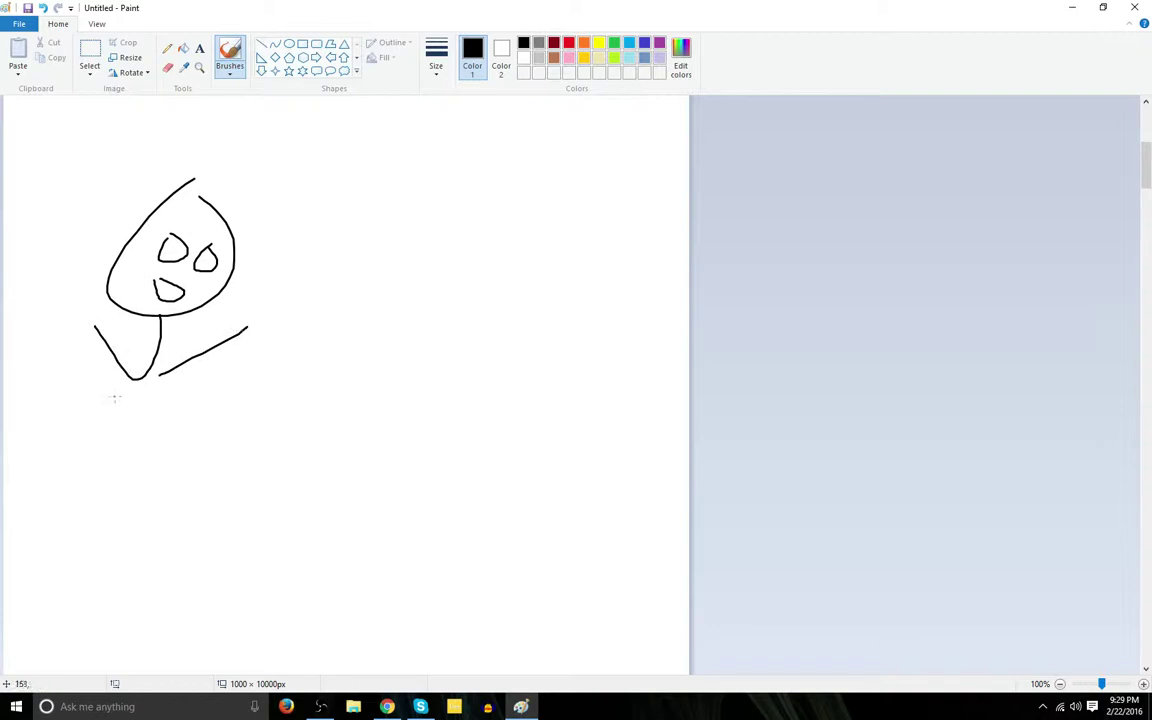
{"action": "mouse_move", "coordinate": [147, 378]}
{"action": "left_mouse_down"}
{"action": "mouse_move", "coordinate": [306, 474]}
{"action": "mouse_move", "coordinate": [342, 457]}
{"action": "left_mouse_up"}
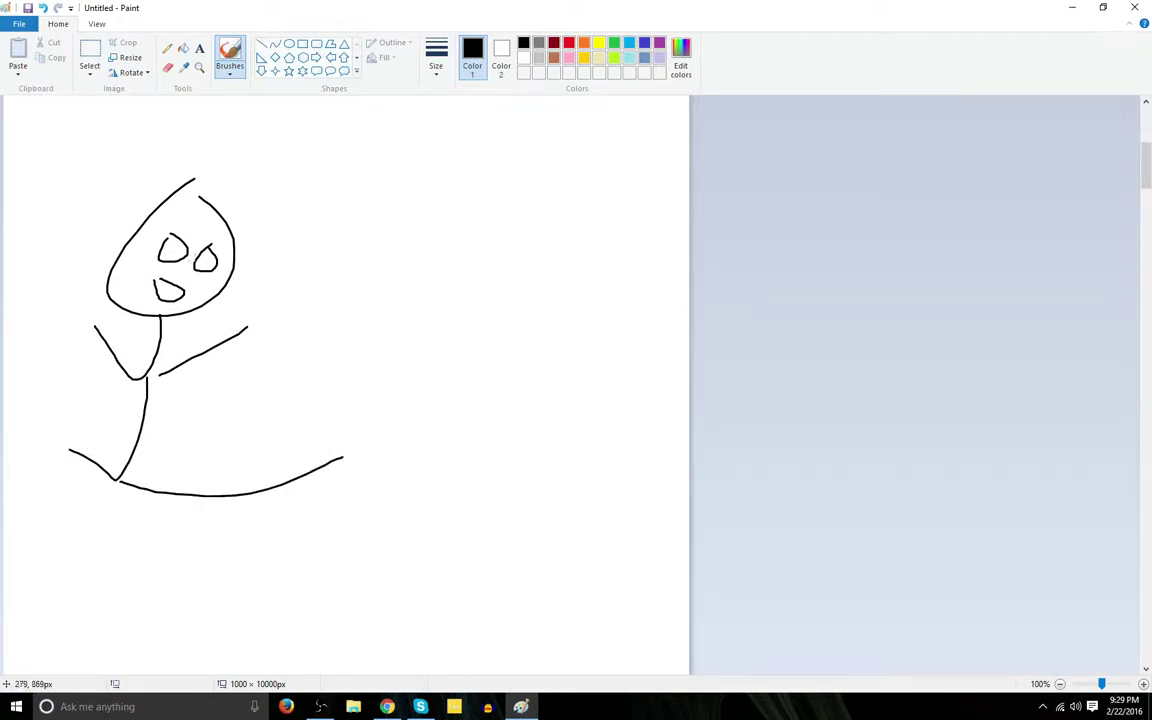
Add pupils to the second figure's eyes and dashed sight lines running down toward the end of its extended leg.
{"action": "scroll", "coordinate": [196, 500], "scroll_direction": "down", "scroll_amount": 3}
{"action": "scroll", "coordinate": [225, 215], "scroll_direction": "up", "scroll_amount": 3}
{"action": "left_click_drag", "start_coordinate": [211, 262], "coordinate": [229, 290]}
{"action": "left_click_drag", "start_coordinate": [295, 391], "coordinate": [303, 405]}
{"action": "left_click_drag", "start_coordinate": [166, 238], "coordinate": [186, 258]}
{"action": "left_click_drag", "start_coordinate": [184, 236], "coordinate": [168, 256]}
{"action": "left_click_drag", "start_coordinate": [216, 316], "coordinate": [228, 328]}
{"action": "mouse_move", "coordinate": [247, 368]}
{"action": "left_mouse_down"}
{"action": "mouse_move", "coordinate": [312, 447]}
{"action": "mouse_move", "coordinate": [254, 387]}
{"action": "mouse_move", "coordinate": [327, 444]}
{"action": "mouse_move", "coordinate": [366, 422]}
{"action": "mouse_move", "coordinate": [375, 470]}
{"action": "mouse_move", "coordinate": [364, 418]}
{"action": "left_mouse_up"}
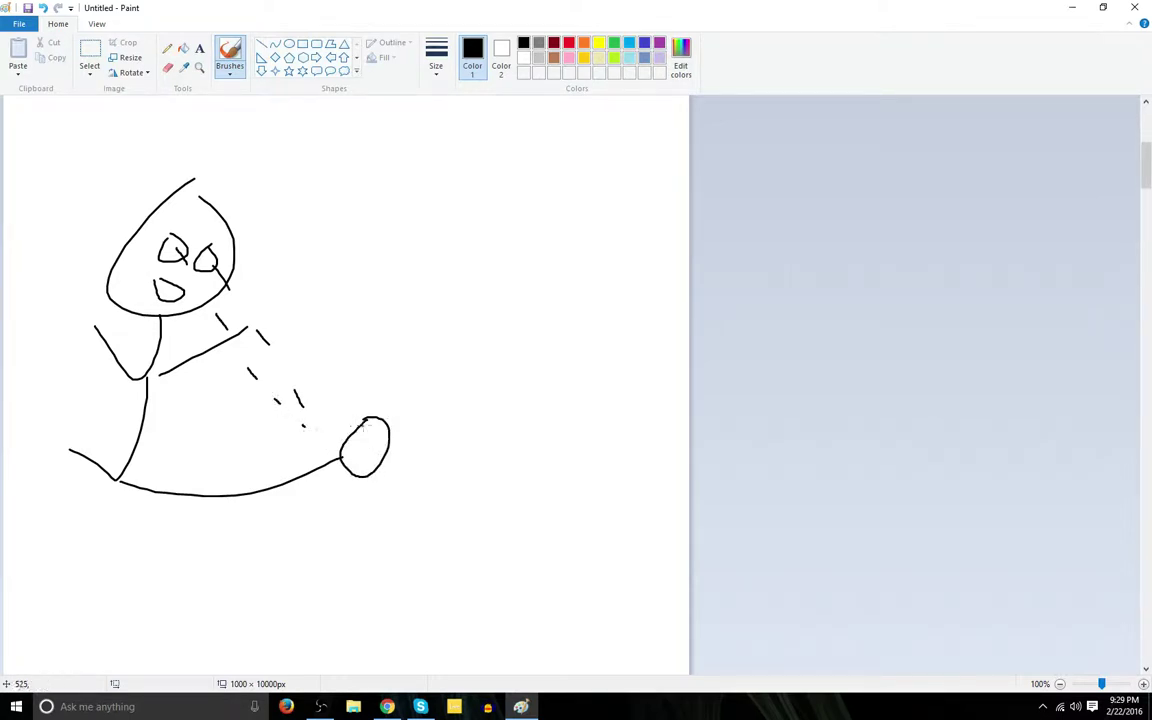
Replace the small oval foot on the extended leg with the outline of a huge swollen foot.
{"action": "key", "text": "ctrl+z"}
{"action": "key", "text": "ctrl+z"}
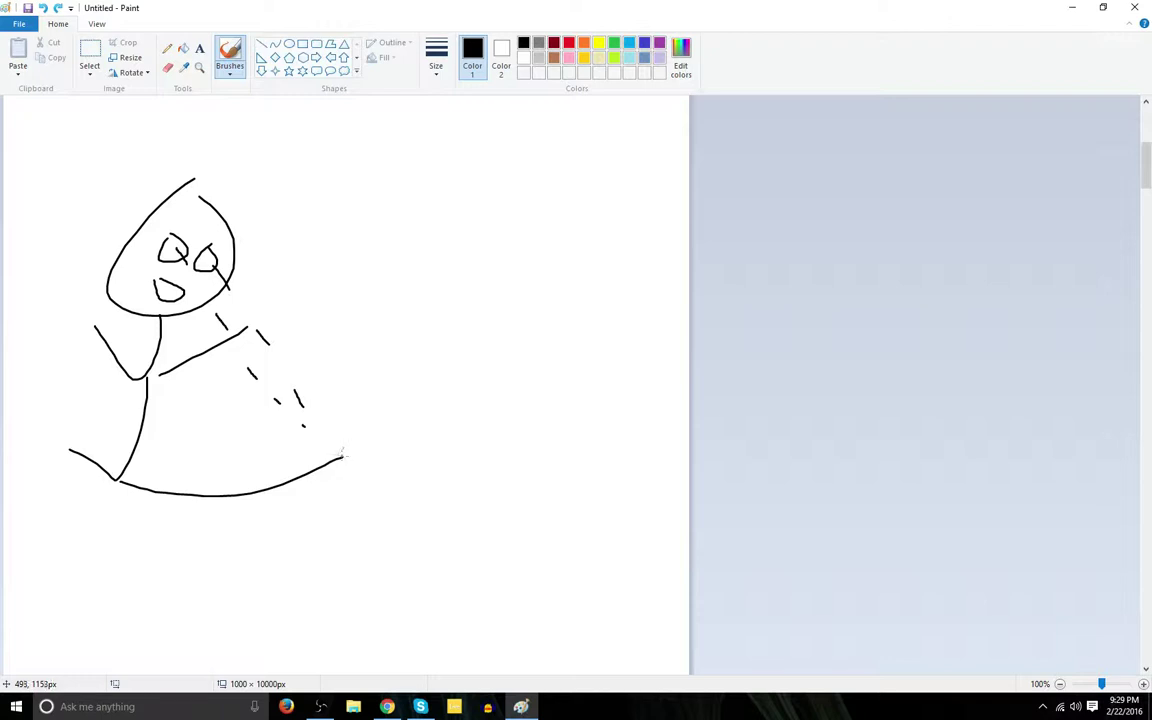
{"action": "mouse_move", "coordinate": [343, 455]}
{"action": "left_mouse_down"}
{"action": "mouse_move", "coordinate": [503, 214]}
{"action": "mouse_move", "coordinate": [493, 485]}
{"action": "mouse_move", "coordinate": [349, 493]}
{"action": "left_mouse_up"}
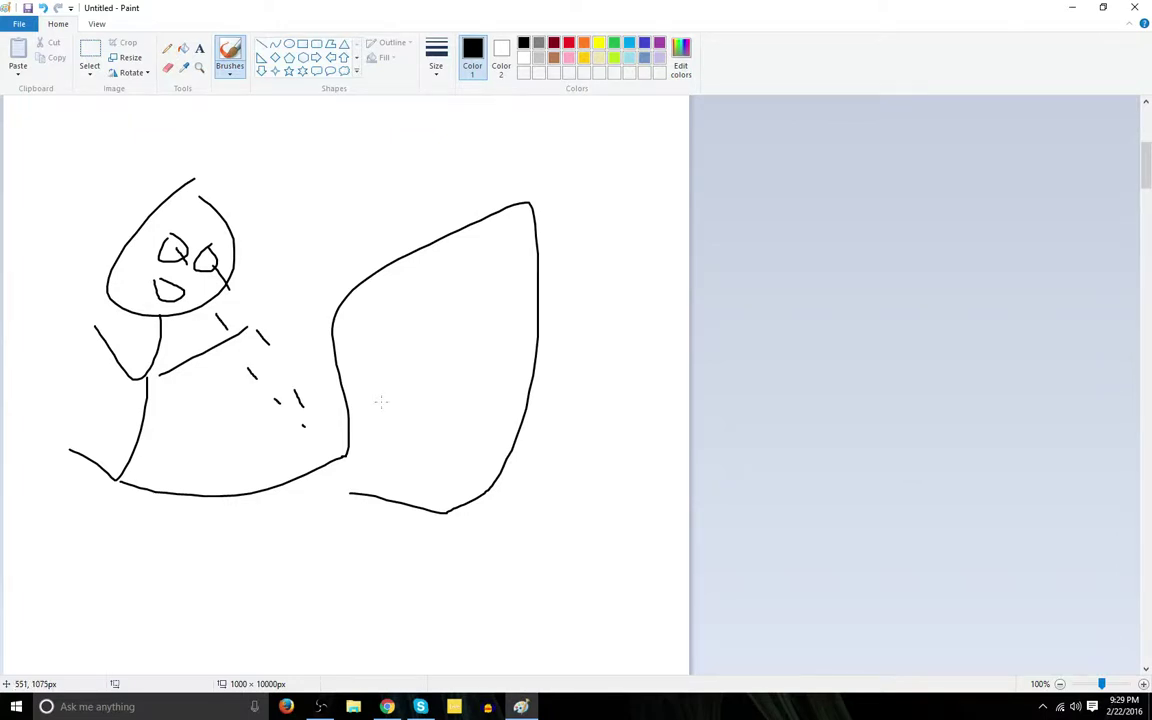
Draw a large figure on the blank area below, with a round head, two eyes, a rectangular mouth and a boxy body.
{"action": "scroll", "coordinate": [380, 400], "scroll_direction": "down", "scroll_amount": 5}
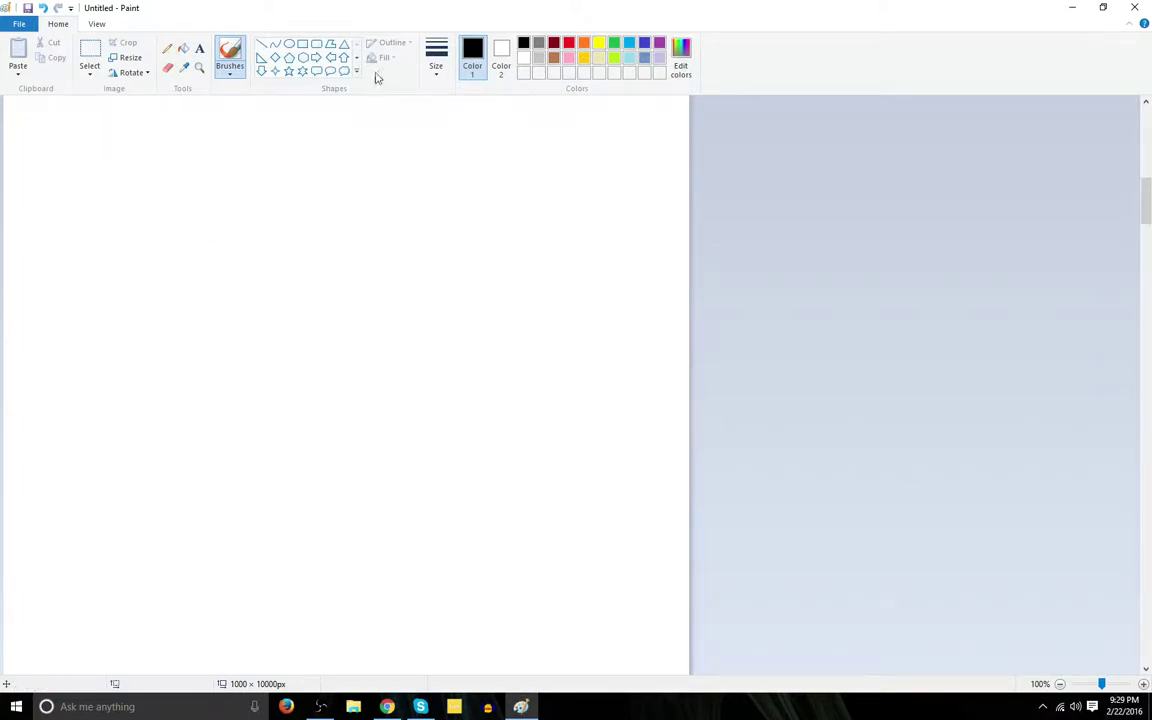
{"action": "left_click_drag", "start_coordinate": [363, 172], "coordinate": [406, 157]}
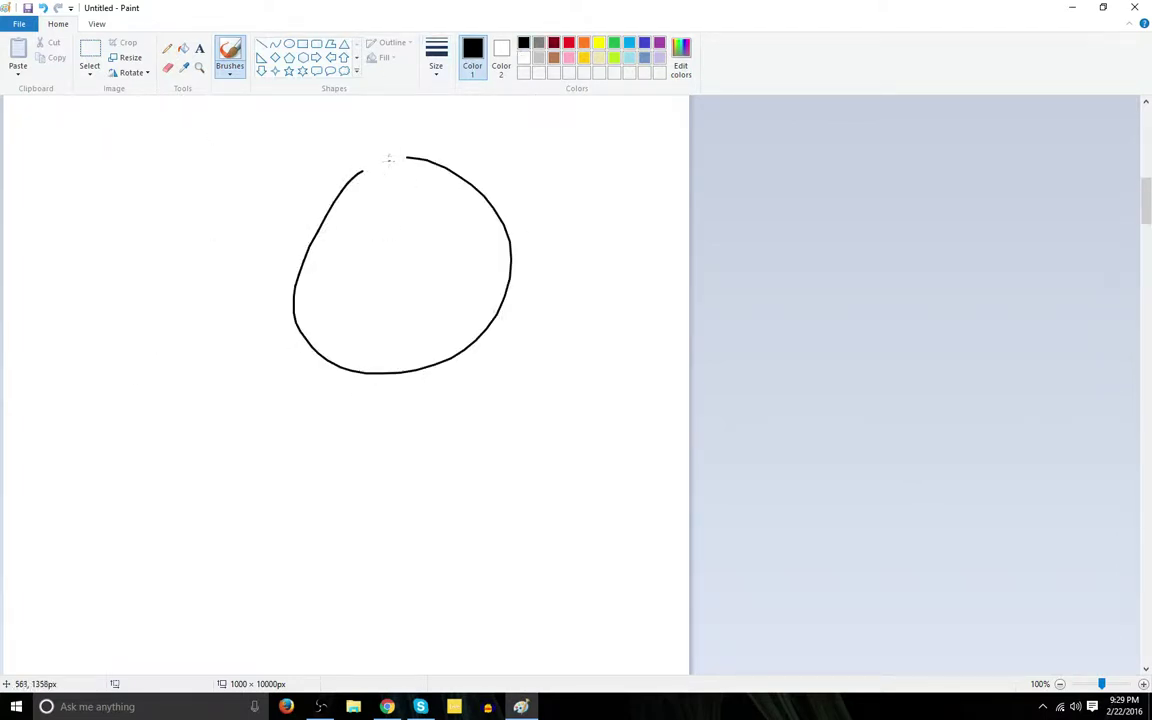
{"action": "mouse_move", "coordinate": [372, 211]}
{"action": "left_mouse_down"}
{"action": "mouse_move", "coordinate": [356, 246]}
{"action": "mouse_move", "coordinate": [376, 208]}
{"action": "left_mouse_up"}
{"action": "left_click_drag", "start_coordinate": [457, 226], "coordinate": [467, 236]}
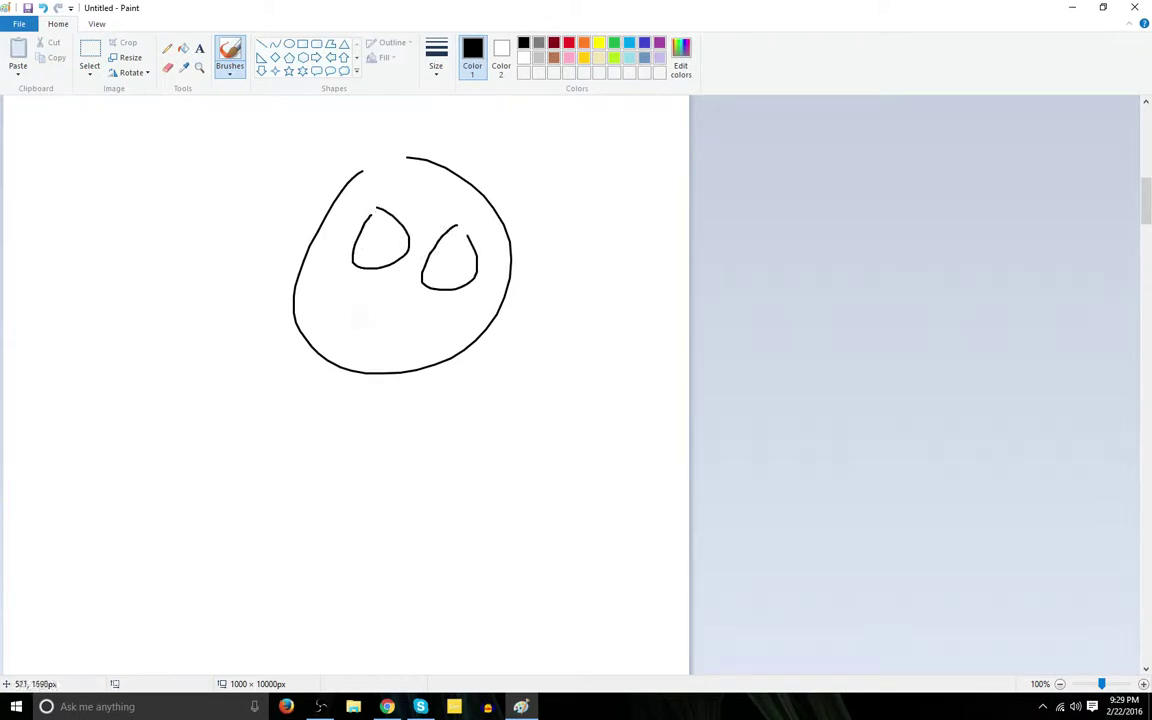
{"action": "mouse_move", "coordinate": [358, 318]}
{"action": "left_mouse_down"}
{"action": "mouse_move", "coordinate": [456, 332]}
{"action": "mouse_move", "coordinate": [369, 348]}
{"action": "mouse_move", "coordinate": [362, 322]}
{"action": "mouse_move", "coordinate": [301, 508]}
{"action": "mouse_move", "coordinate": [331, 542]}
{"action": "mouse_move", "coordinate": [377, 355]}
{"action": "left_mouse_up"}
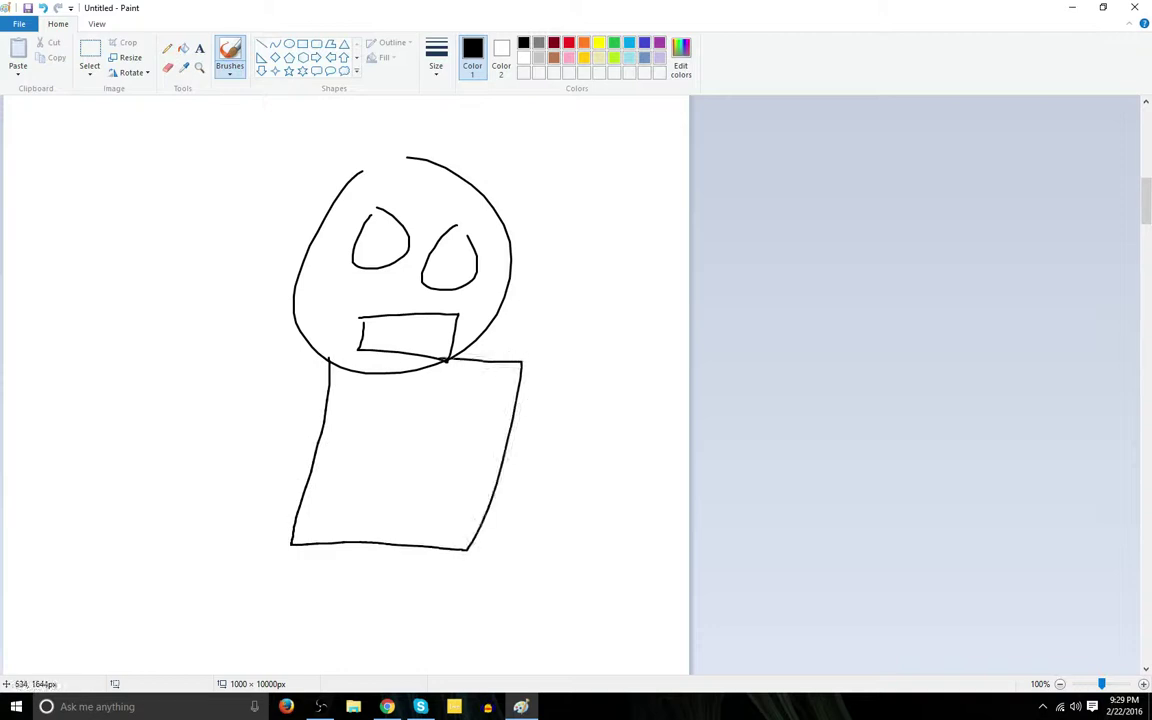
Outline a red medical cross on the large figure's body and add black pupils to its eyes.
{"action": "left_click", "coordinate": [569, 42]}
{"action": "mouse_move", "coordinate": [377, 410]}
{"action": "left_mouse_down"}
{"action": "mouse_move", "coordinate": [354, 432]}
{"action": "mouse_move", "coordinate": [388, 489]}
{"action": "mouse_move", "coordinate": [442, 440]}
{"action": "mouse_move", "coordinate": [422, 422]}
{"action": "mouse_move", "coordinate": [423, 401]}
{"action": "mouse_move", "coordinate": [377, 422]}
{"action": "left_mouse_up"}
{"action": "left_click", "coordinate": [523, 42]}
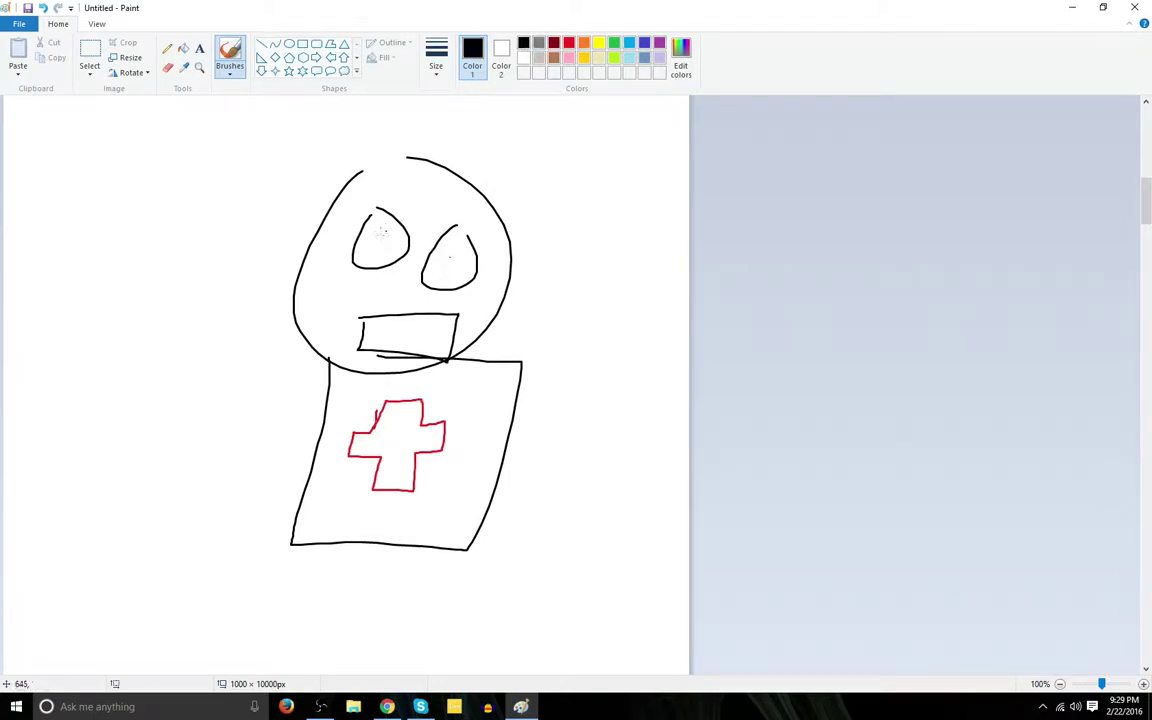
{"action": "left_click", "coordinate": [385, 231]}
Draw a small black stick figure with a dotted face beside the large figure.
{"action": "mouse_move", "coordinate": [116, 220]}
{"action": "left_mouse_down"}
{"action": "mouse_move", "coordinate": [77, 268]}
{"action": "mouse_move", "coordinate": [124, 222]}
{"action": "left_mouse_up"}
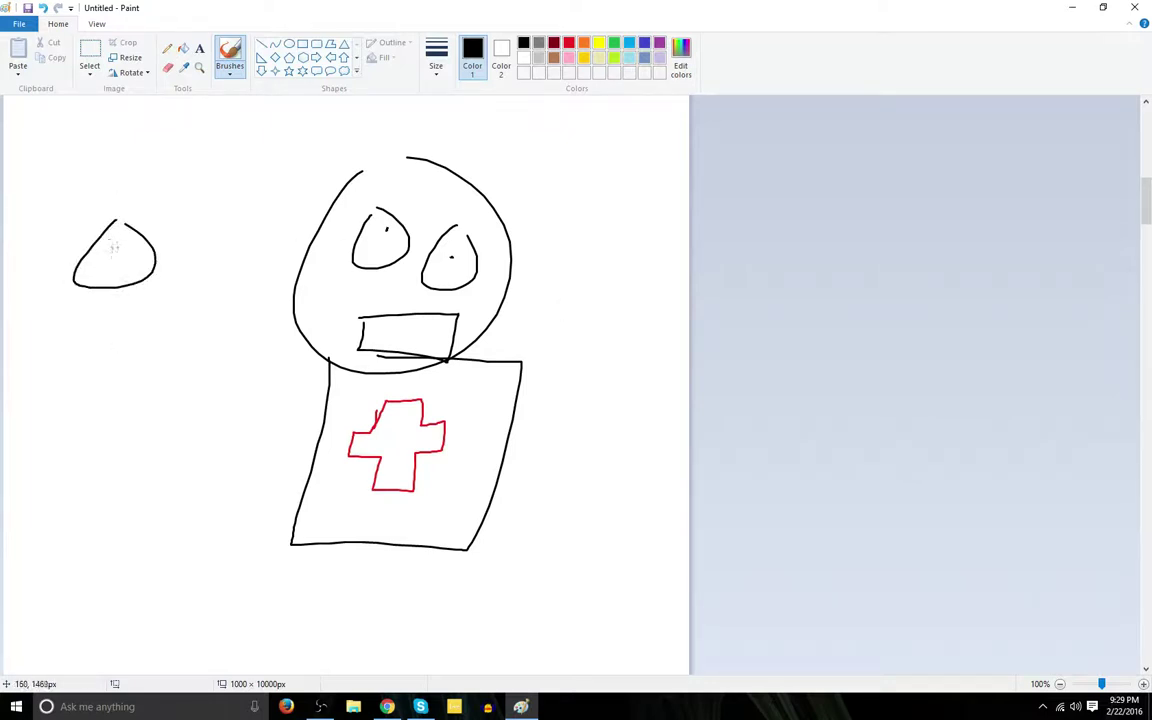
{"action": "left_click", "coordinate": [107, 253]}
{"action": "left_click", "coordinate": [121, 254]}
{"action": "mouse_move", "coordinate": [111, 270]}
{"action": "left_mouse_down"}
{"action": "mouse_move", "coordinate": [118, 338]}
{"action": "mouse_move", "coordinate": [62, 326]}
{"action": "mouse_move", "coordinate": [148, 328]}
{"action": "mouse_move", "coordinate": [125, 400]}
{"action": "mouse_move", "coordinate": [94, 402]}
{"action": "mouse_move", "coordinate": [151, 410]}
{"action": "left_mouse_up"}
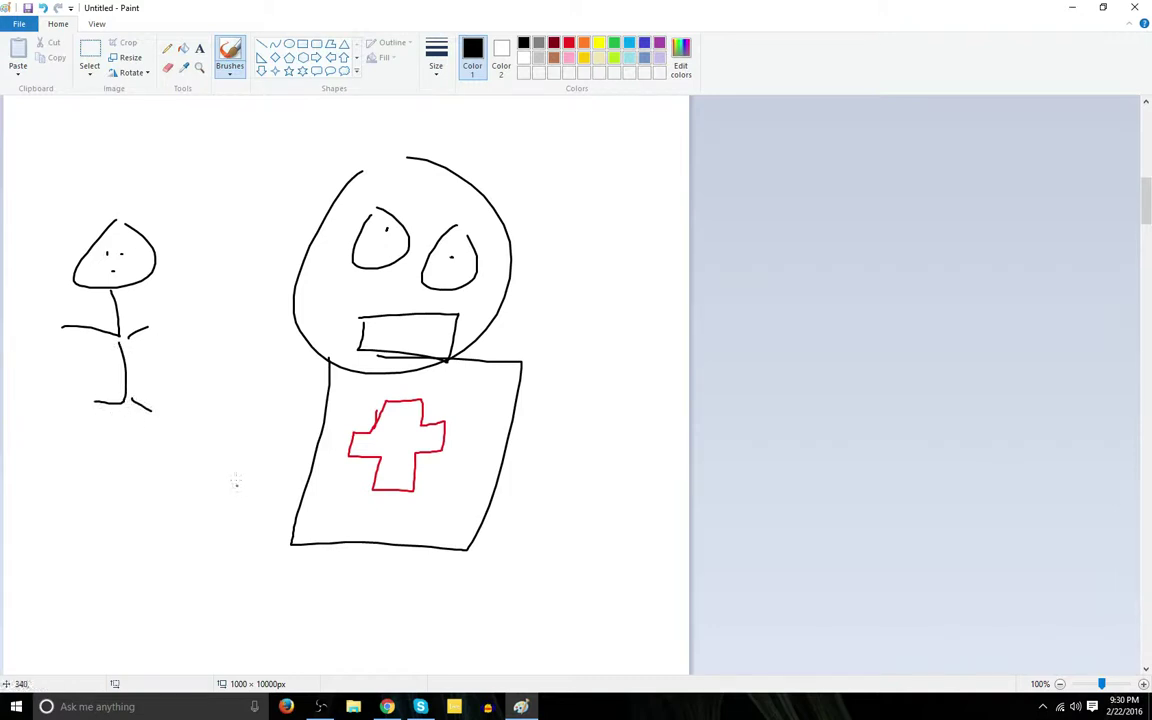
Undo the small figure's lower body and redraw it with a longer torso and widely spread legs.
{"action": "key", "text": "ctrl+z"}
{"action": "key", "text": "ctrl+z"}
{"action": "key", "text": "ctrl+z"}
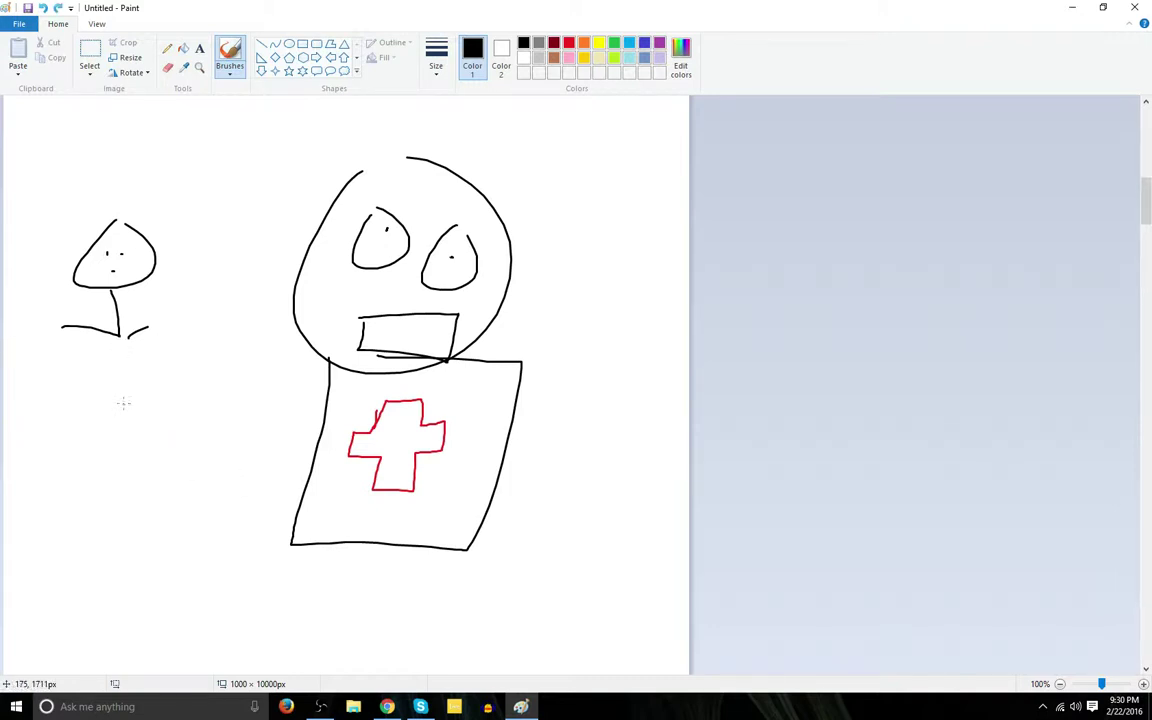
{"action": "mouse_move", "coordinate": [113, 298]}
{"action": "left_mouse_down"}
{"action": "mouse_move", "coordinate": [128, 406]}
{"action": "mouse_move", "coordinate": [72, 480]}
{"action": "left_mouse_up"}
{"action": "left_click_drag", "start_coordinate": [130, 405], "coordinate": [190, 484]}
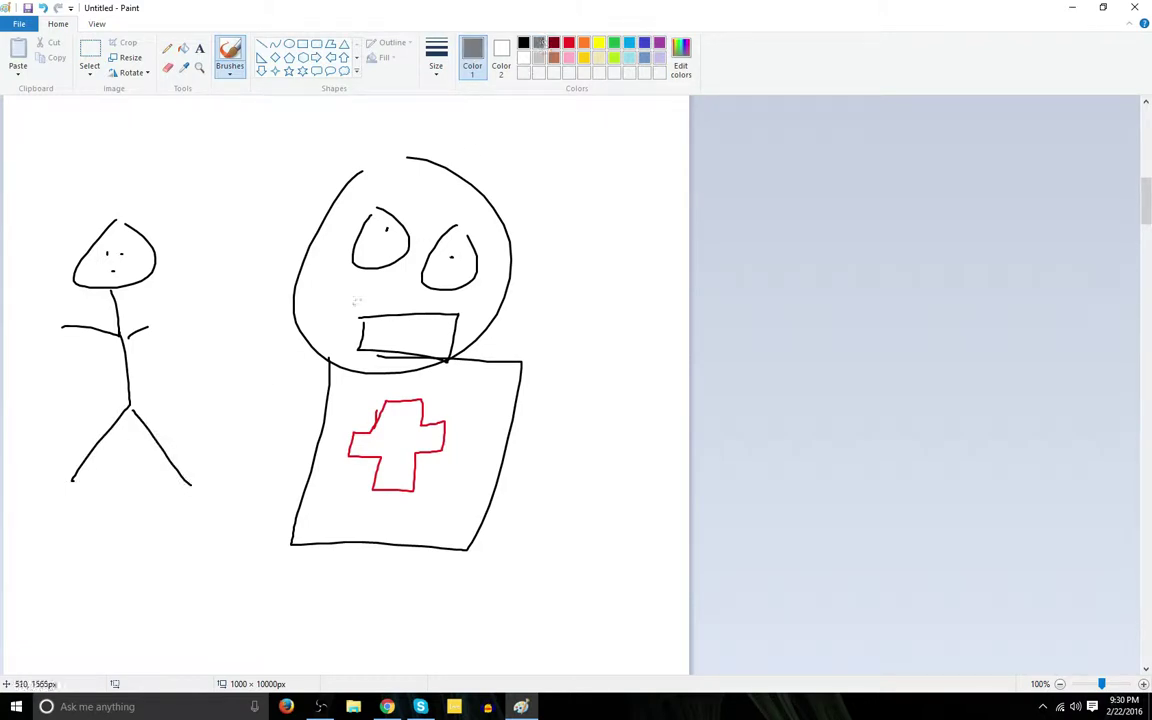
Draw a black arm on the large figure holding a saw with a brown handle and a grey serrated blade.
{"action": "left_click_drag", "start_coordinate": [318, 432], "coordinate": [275, 390]}
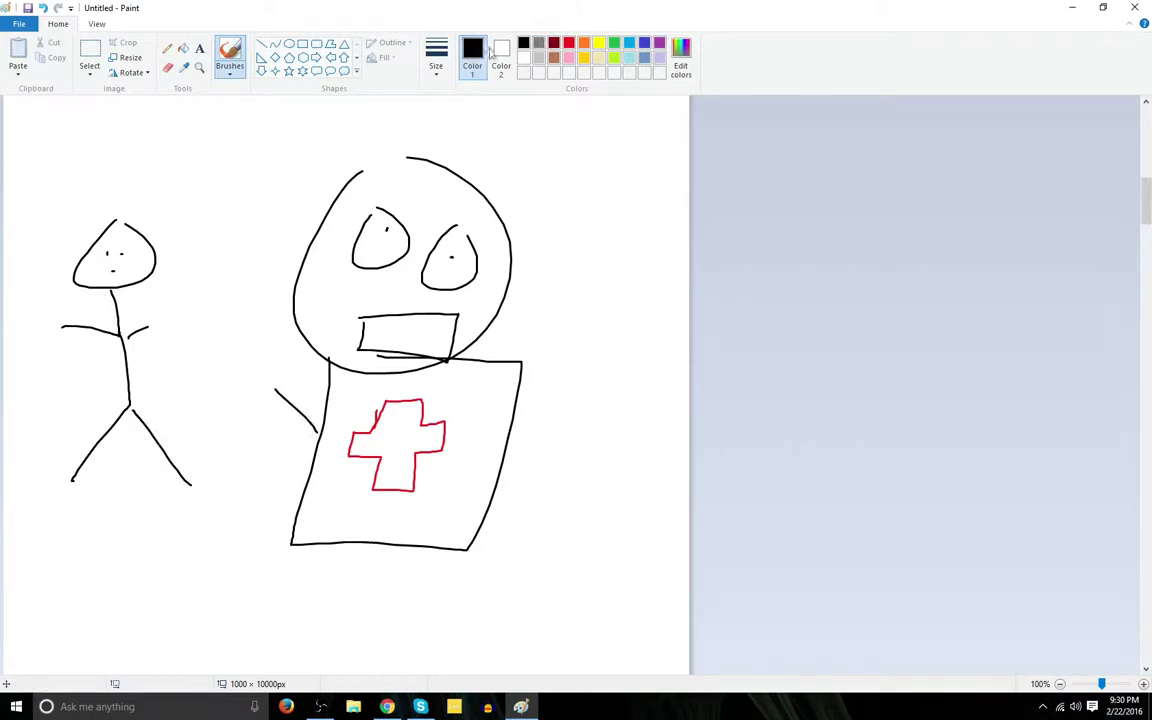
{"action": "left_click", "coordinate": [553, 42]}
{"action": "left_click", "coordinate": [553, 57]}
{"action": "mouse_move", "coordinate": [284, 375]}
{"action": "left_mouse_down"}
{"action": "mouse_move", "coordinate": [249, 378]}
{"action": "mouse_move", "coordinate": [272, 365]}
{"action": "mouse_move", "coordinate": [262, 392]}
{"action": "left_mouse_up"}
{"action": "left_click", "coordinate": [539, 43]}
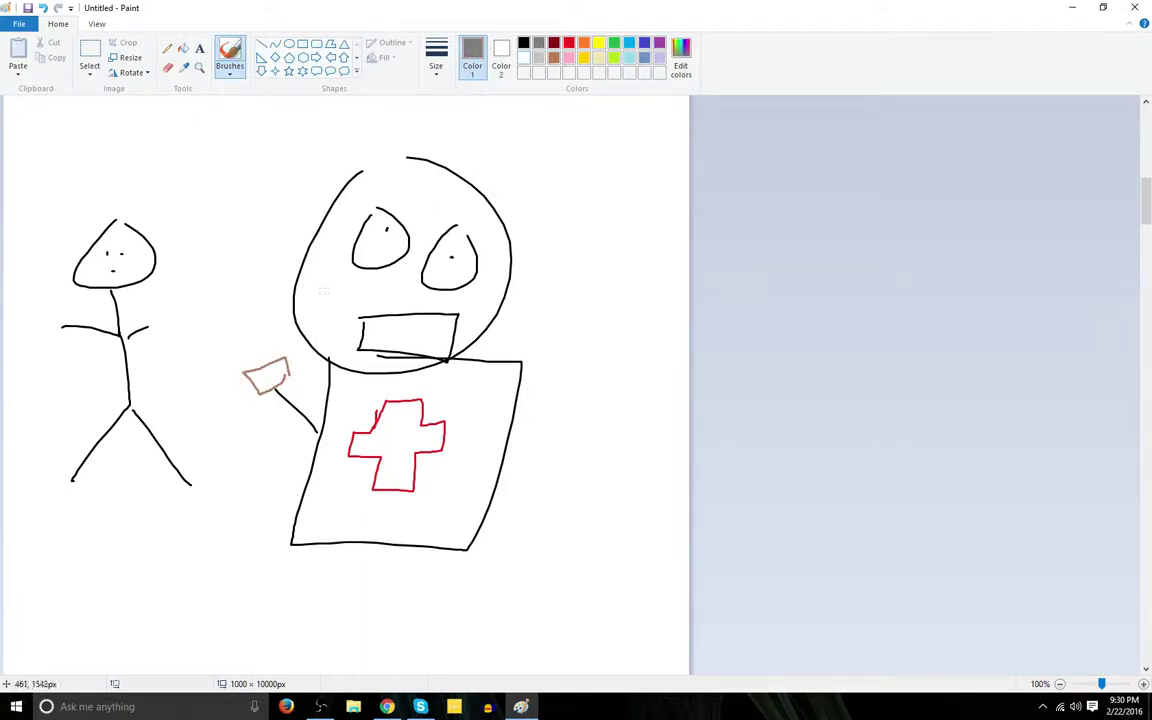
{"action": "mouse_move", "coordinate": [281, 350]}
{"action": "left_mouse_down"}
{"action": "mouse_move", "coordinate": [208, 264]}
{"action": "mouse_move", "coordinate": [225, 321]}
{"action": "mouse_move", "coordinate": [255, 362]}
{"action": "left_mouse_up"}
Add a red zigzag of blood along the saw's teeth and switch the drawing color back to black.
{"action": "left_click", "coordinate": [569, 43]}
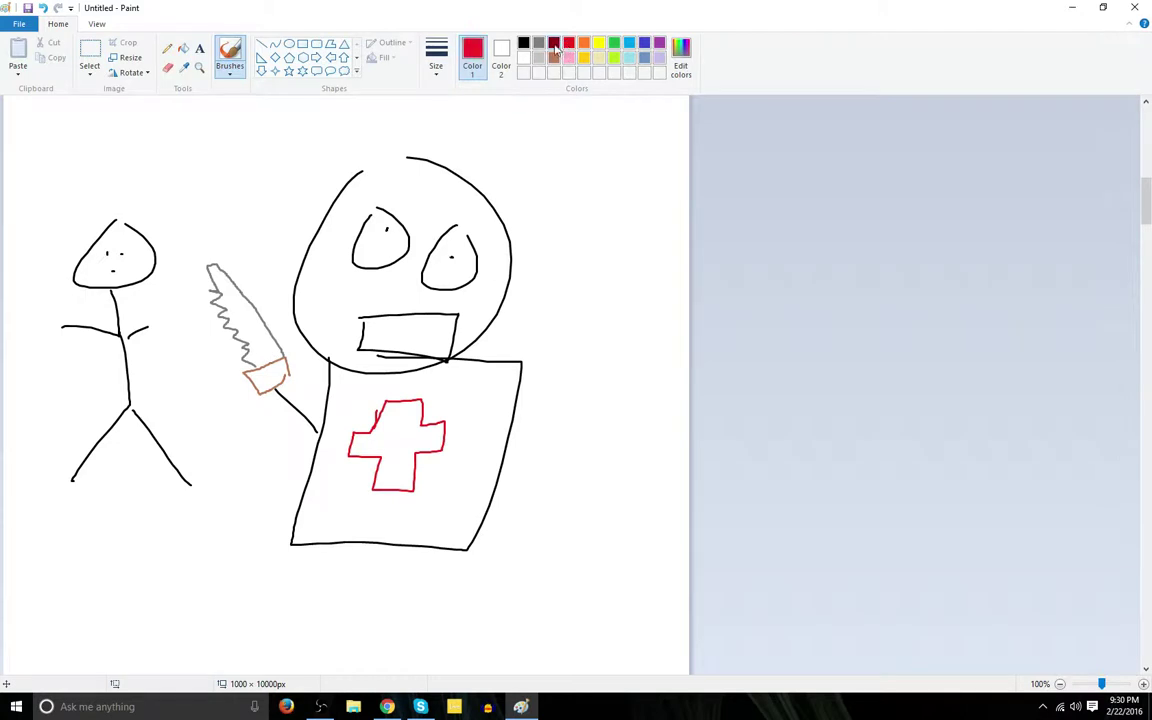
{"action": "mouse_move", "coordinate": [212, 292]}
{"action": "left_mouse_down"}
{"action": "mouse_move", "coordinate": [242, 319]}
{"action": "mouse_move", "coordinate": [252, 352]}
{"action": "left_mouse_up"}
{"action": "left_click", "coordinate": [522, 44]}
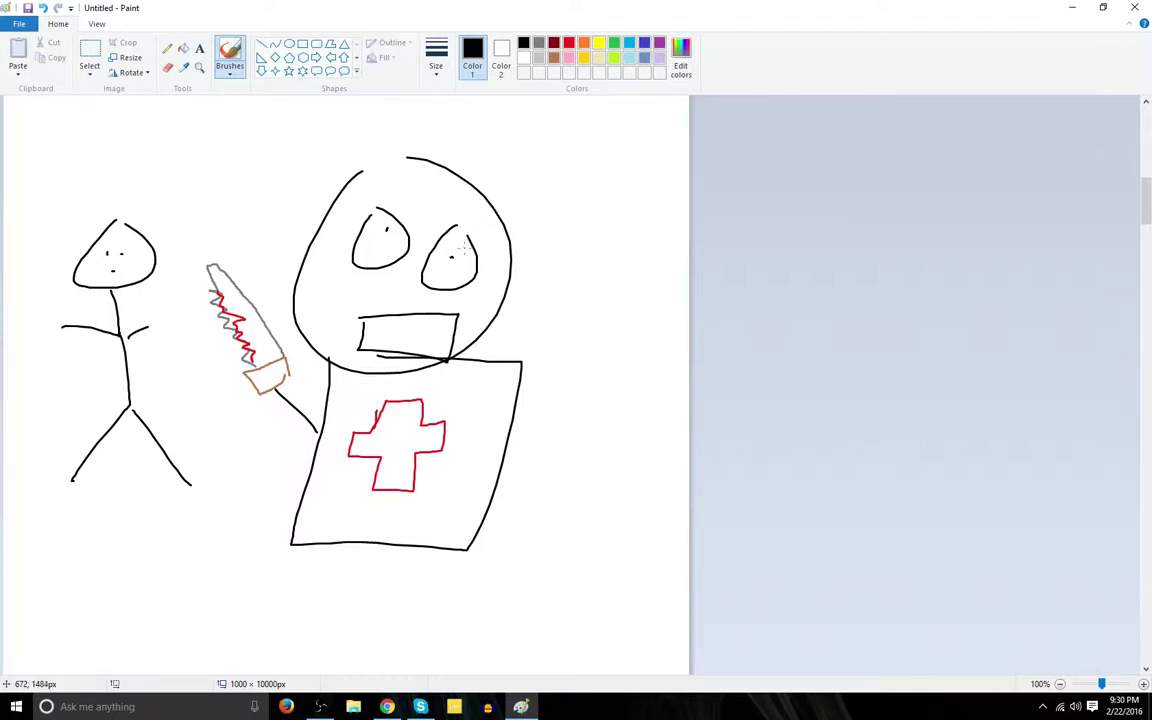
{"action": "left_click", "coordinate": [89, 55]}
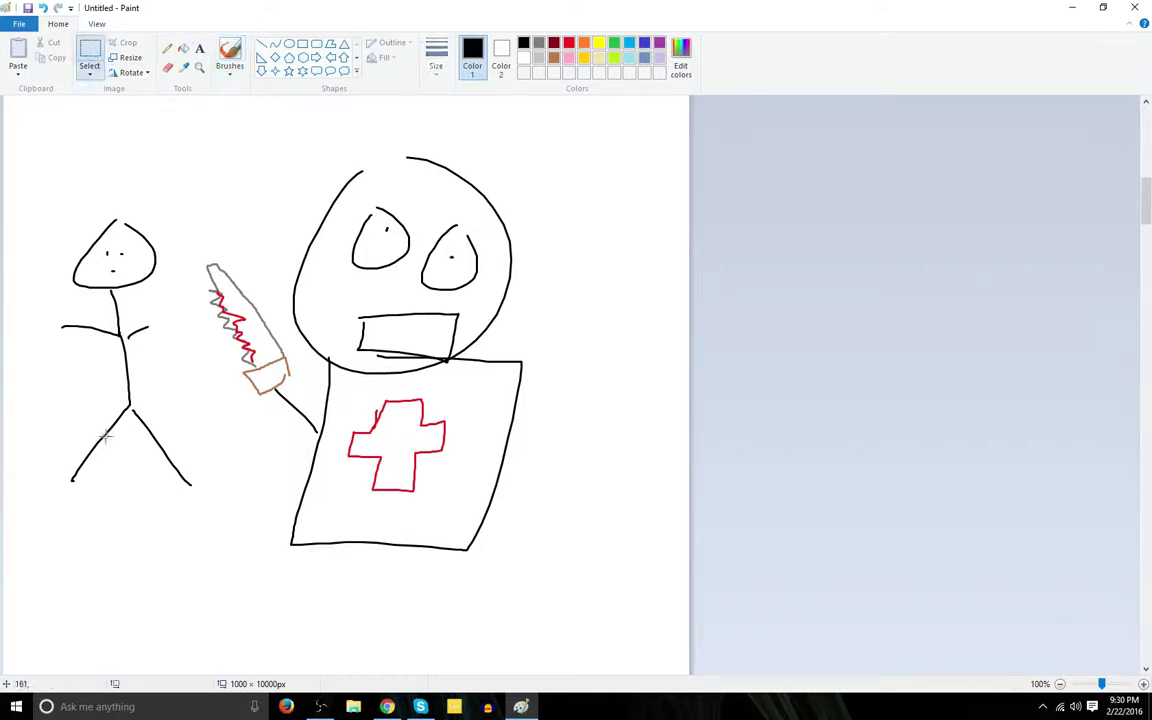
{"action": "mouse_move", "coordinate": [59, 604]}
{"action": "left_mouse_down"}
{"action": "mouse_move", "coordinate": [476, 139]}
{"action": "mouse_move", "coordinate": [573, 131]}
{"action": "mouse_move", "coordinate": [663, 152]}
{"action": "mouse_move", "coordinate": [647, 151]}
{"action": "left_mouse_up"}
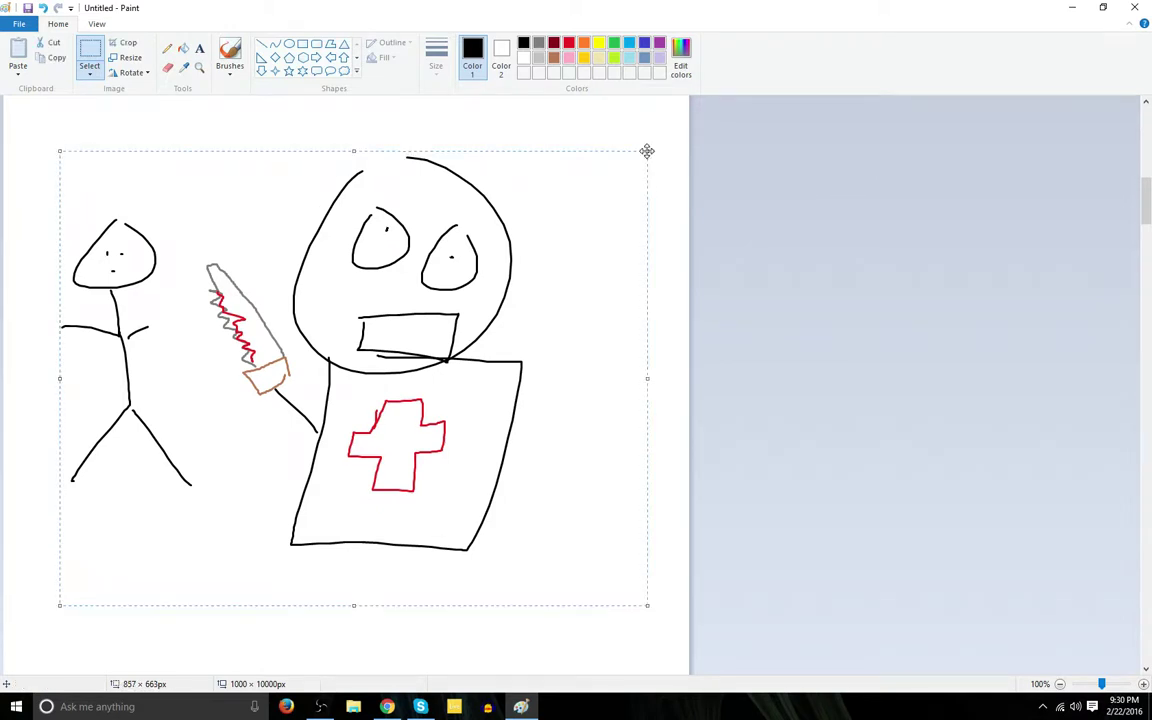
{"action": "left_click", "coordinate": [530, 113]}
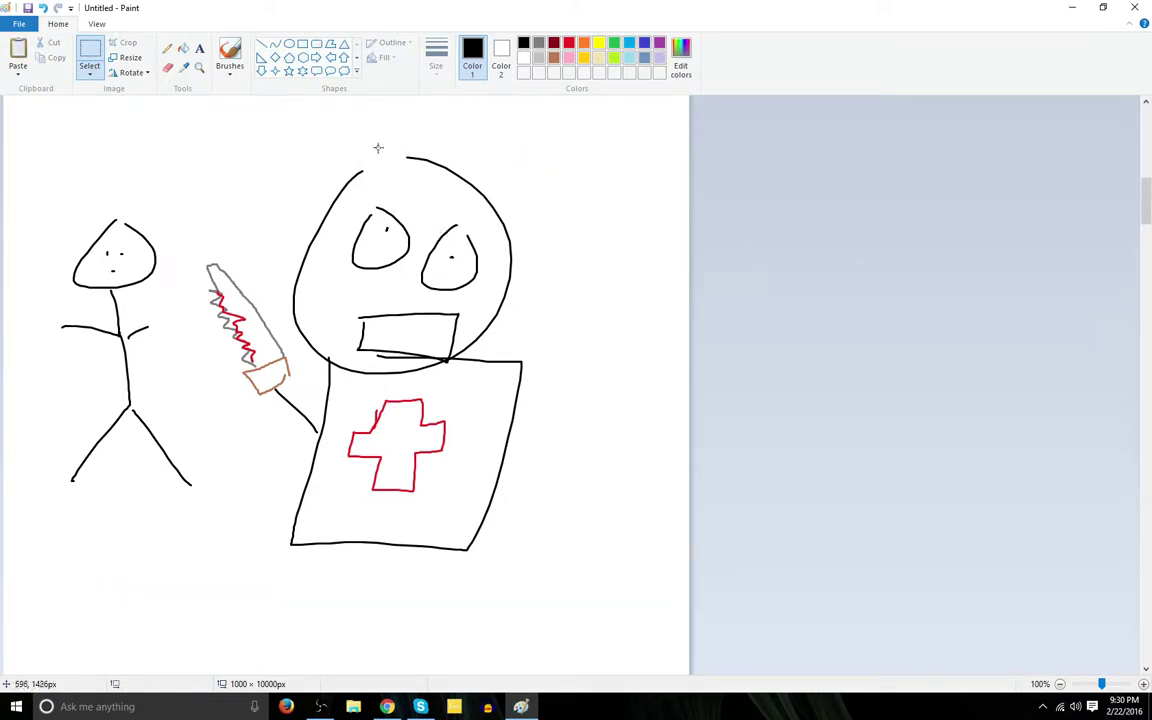
{"action": "left_click", "coordinate": [229, 55]}
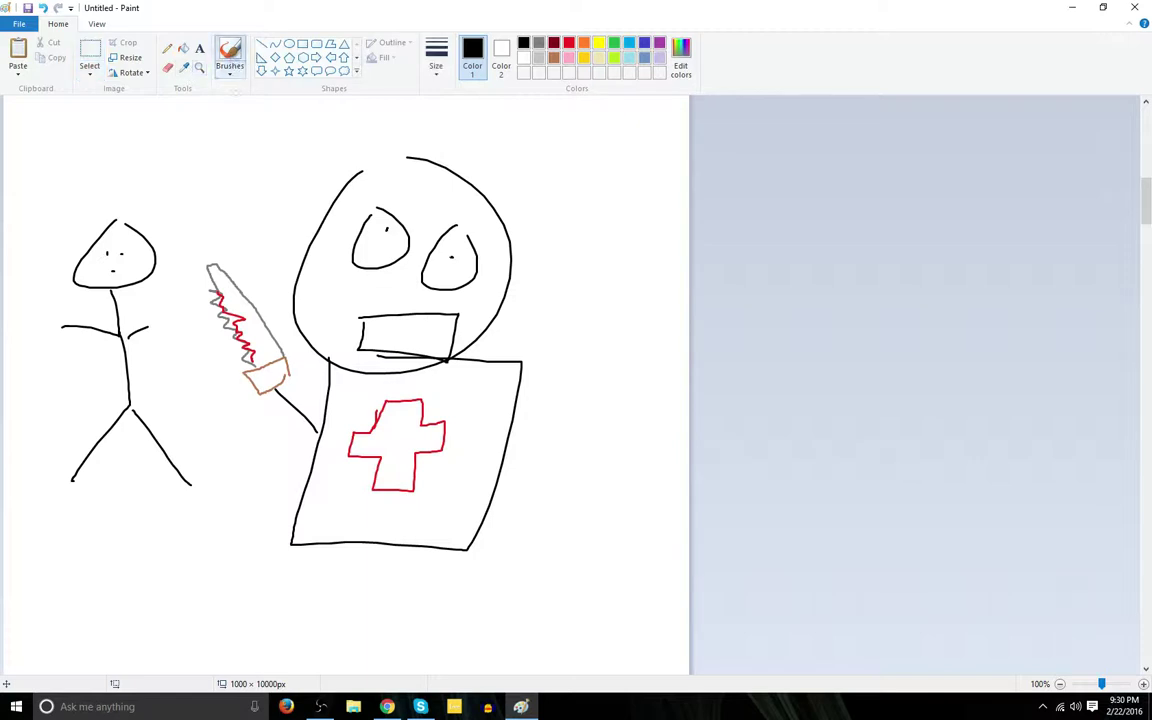
Draw a new oval face on the blank area below, with two eyes and a triangular open mouth.
{"action": "scroll", "coordinate": [115, 178], "scroll_direction": "down", "scroll_amount": 15}
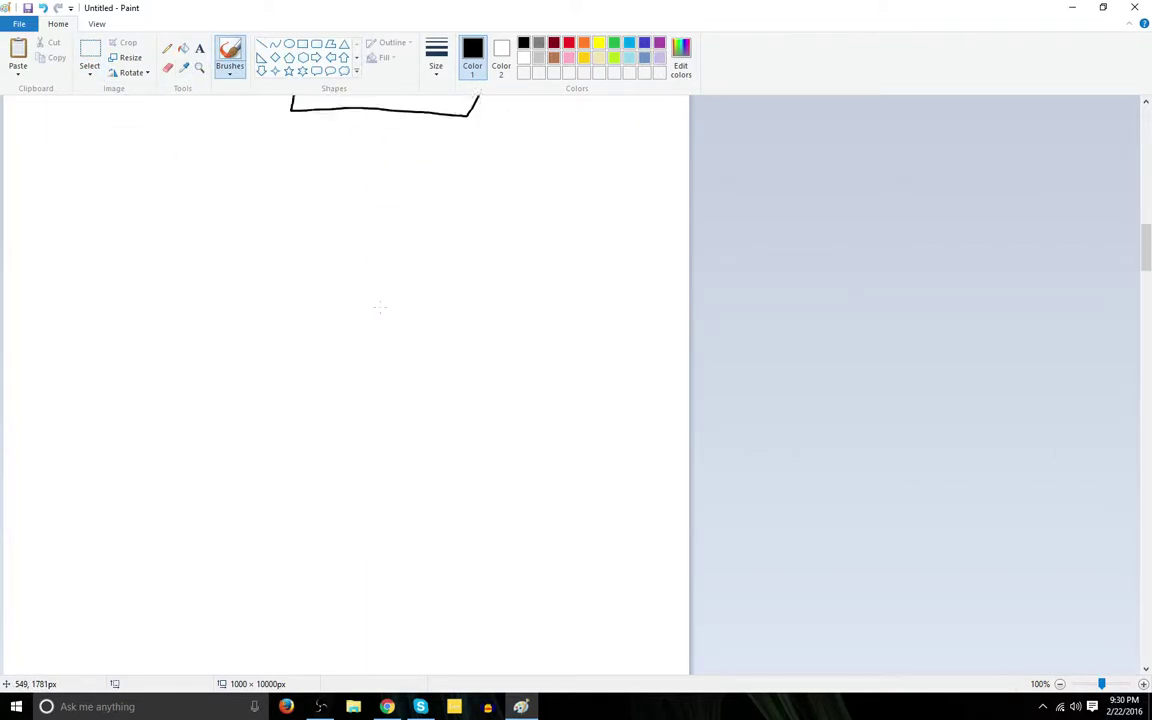
{"action": "mouse_move", "coordinate": [115, 178]}
{"action": "left_mouse_down"}
{"action": "mouse_move", "coordinate": [152, 141]}
{"action": "mouse_move", "coordinate": [118, 186]}
{"action": "mouse_move", "coordinate": [165, 200]}
{"action": "mouse_move", "coordinate": [180, 180]}
{"action": "left_mouse_up"}
{"action": "left_click_drag", "start_coordinate": [125, 245], "coordinate": [160, 252]}
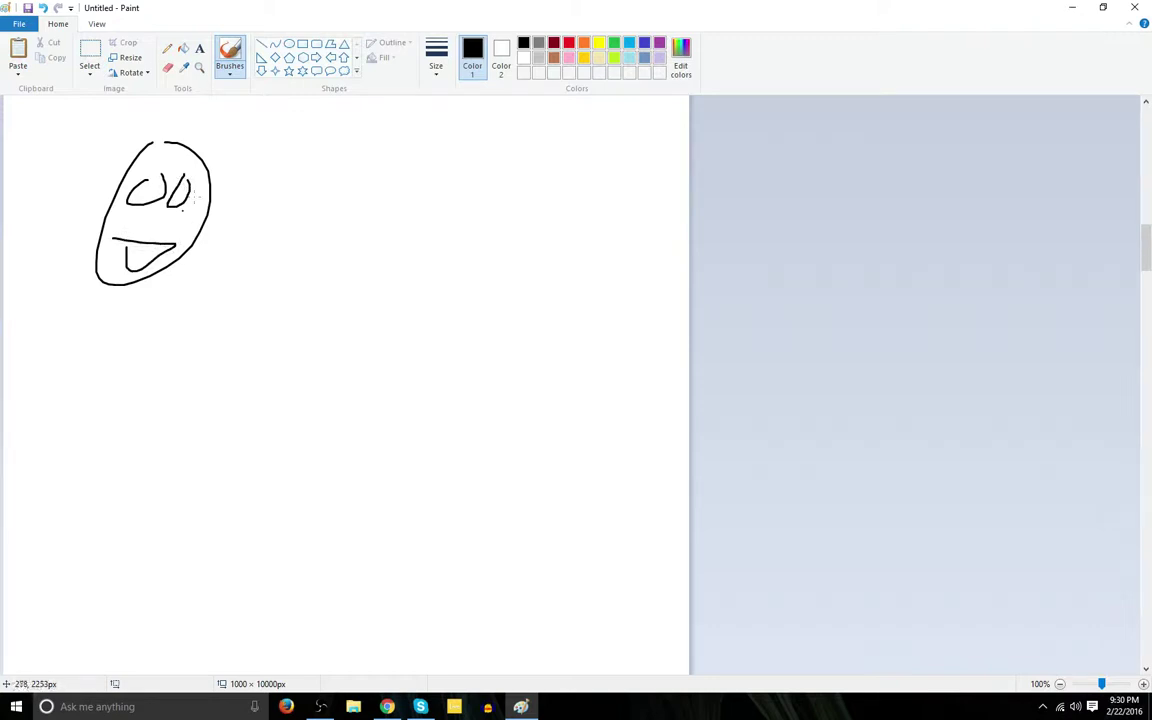
{"action": "key", "text": "ctrl+z"}
{"action": "key", "text": "ctrl+z"}
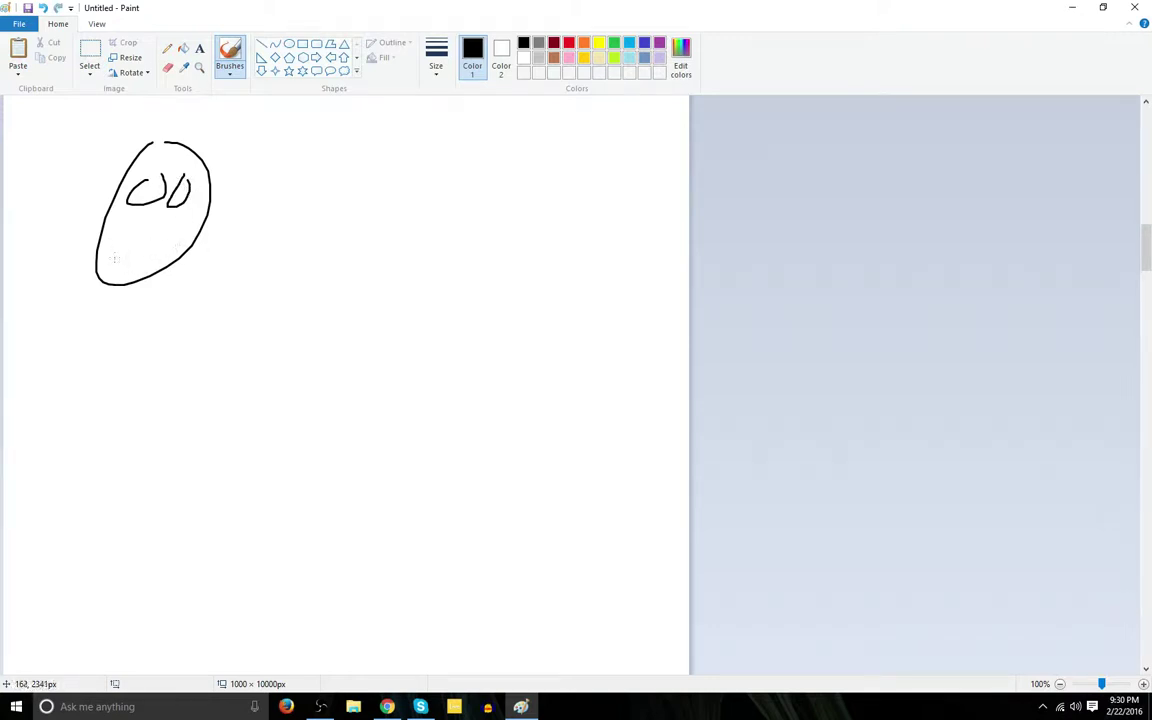
{"action": "left_click_drag", "start_coordinate": [116, 258], "coordinate": [105, 258]}
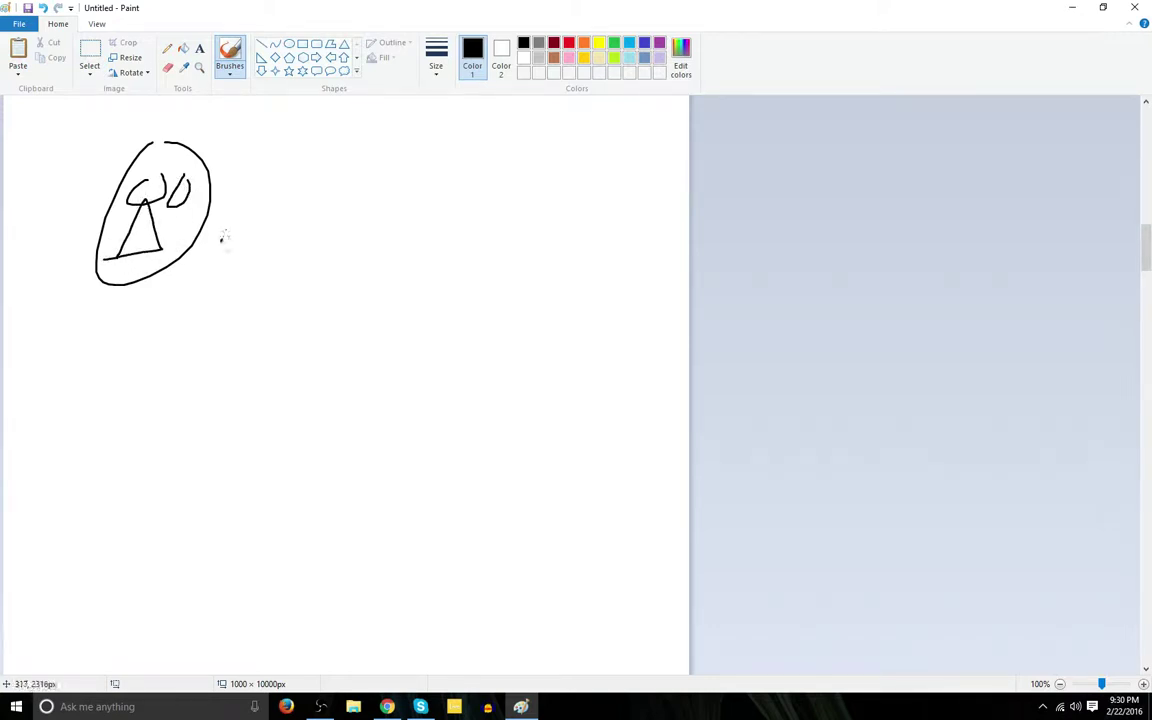
Letter "WAYT" in a large speech bubble pointing at the oval face, and add the figure's body and arm lines beneath the head.
{"action": "left_click_drag", "start_coordinate": [222, 241], "coordinate": [250, 185]}
{"action": "left_click_drag", "start_coordinate": [228, 244], "coordinate": [293, 213]}
{"action": "mouse_move", "coordinate": [295, 147]}
{"action": "left_mouse_down"}
{"action": "mouse_move", "coordinate": [334, 160]}
{"action": "mouse_move", "coordinate": [380, 141]}
{"action": "left_mouse_up"}
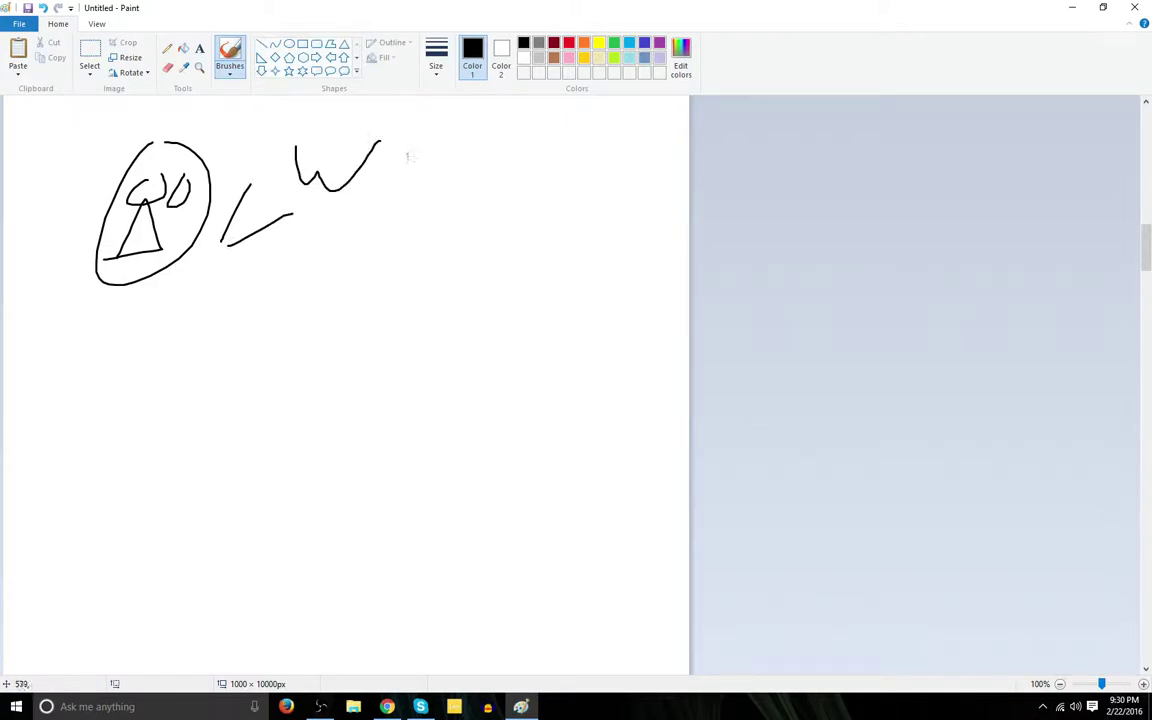
{"action": "left_click_drag", "start_coordinate": [382, 188], "coordinate": [410, 148]}
{"action": "mouse_move", "coordinate": [425, 143]}
{"action": "left_mouse_down"}
{"action": "mouse_move", "coordinate": [431, 200]}
{"action": "mouse_move", "coordinate": [430, 188]}
{"action": "mouse_move", "coordinate": [472, 184]}
{"action": "left_mouse_up"}
{"action": "mouse_move", "coordinate": [466, 150]}
{"action": "left_mouse_down"}
{"action": "mouse_move", "coordinate": [484, 178]}
{"action": "mouse_move", "coordinate": [500, 158]}
{"action": "mouse_move", "coordinate": [548, 218]}
{"action": "left_mouse_up"}
{"action": "left_click_drag", "start_coordinate": [519, 160], "coordinate": [585, 157]}
{"action": "mouse_move", "coordinate": [262, 183]}
{"action": "left_mouse_down"}
{"action": "mouse_move", "coordinate": [345, 115]}
{"action": "mouse_move", "coordinate": [556, 268]}
{"action": "mouse_move", "coordinate": [238, 240]}
{"action": "left_mouse_up"}
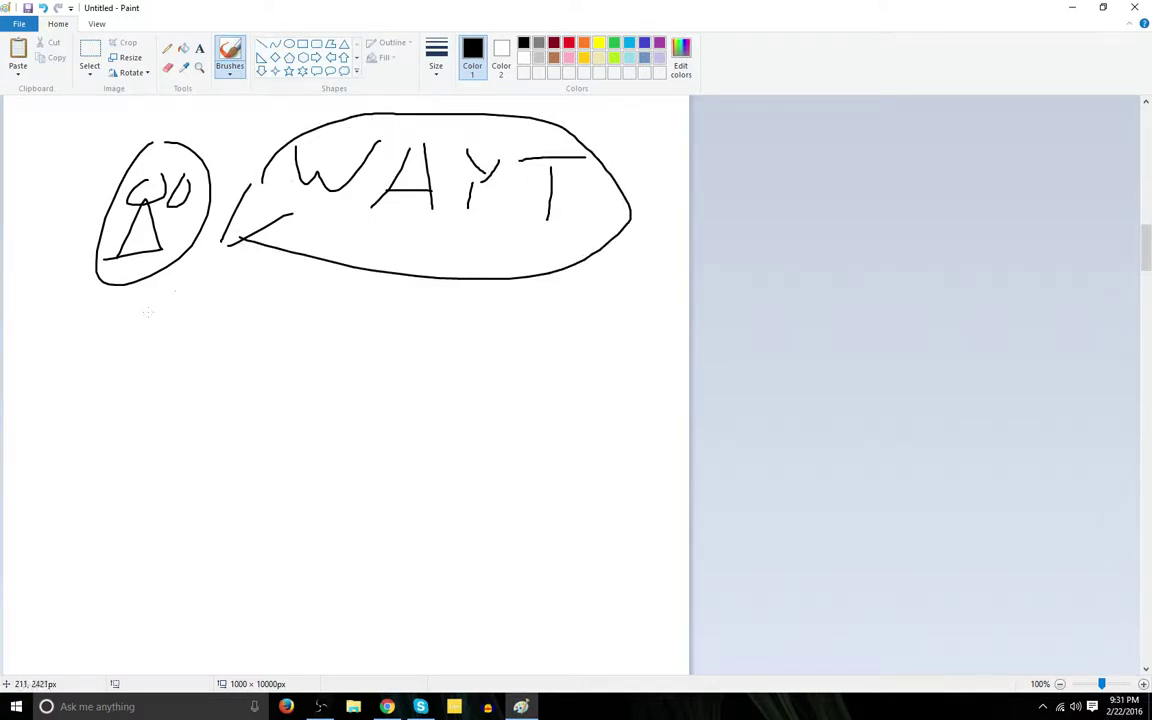
{"action": "left_click_drag", "start_coordinate": [145, 306], "coordinate": [3, 318]}
{"action": "left_click_drag", "start_coordinate": [110, 469], "coordinate": [293, 397]}
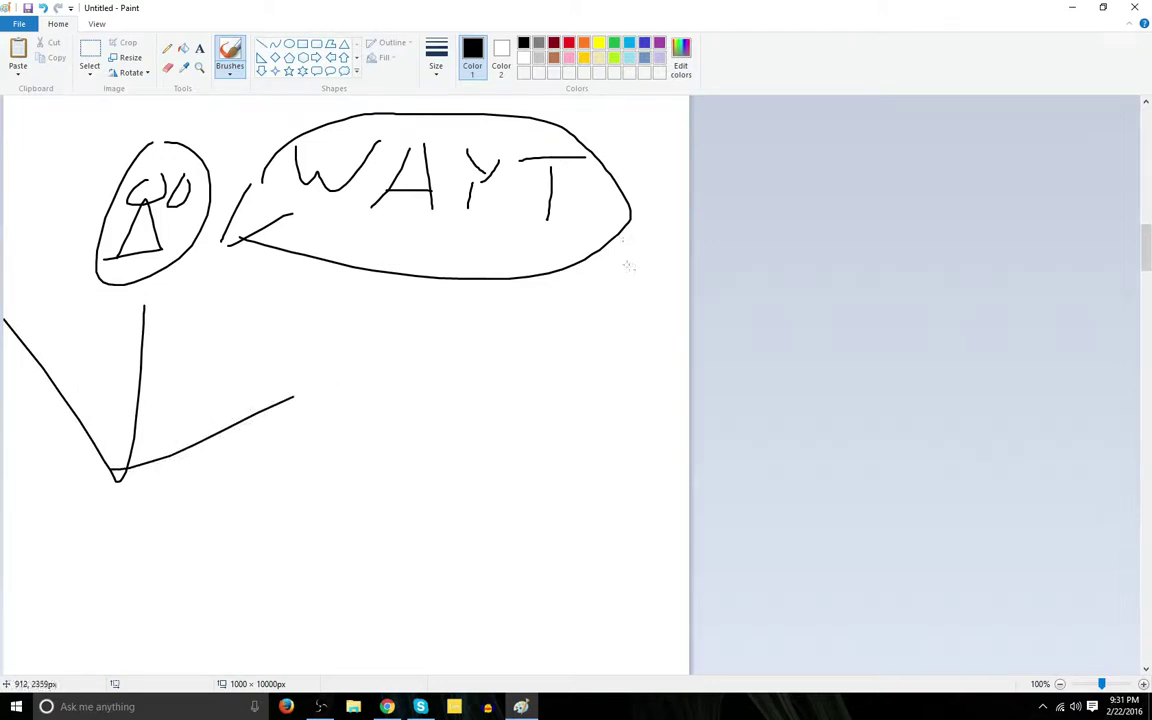
Draw a large round face with two eyes and an open smile, with a small speech bubble beside it reading "WAT".
{"action": "mouse_move", "coordinate": [468, 347]}
{"action": "left_mouse_down"}
{"action": "mouse_move", "coordinate": [361, 497]}
{"action": "mouse_move", "coordinate": [472, 345]}
{"action": "left_mouse_up"}
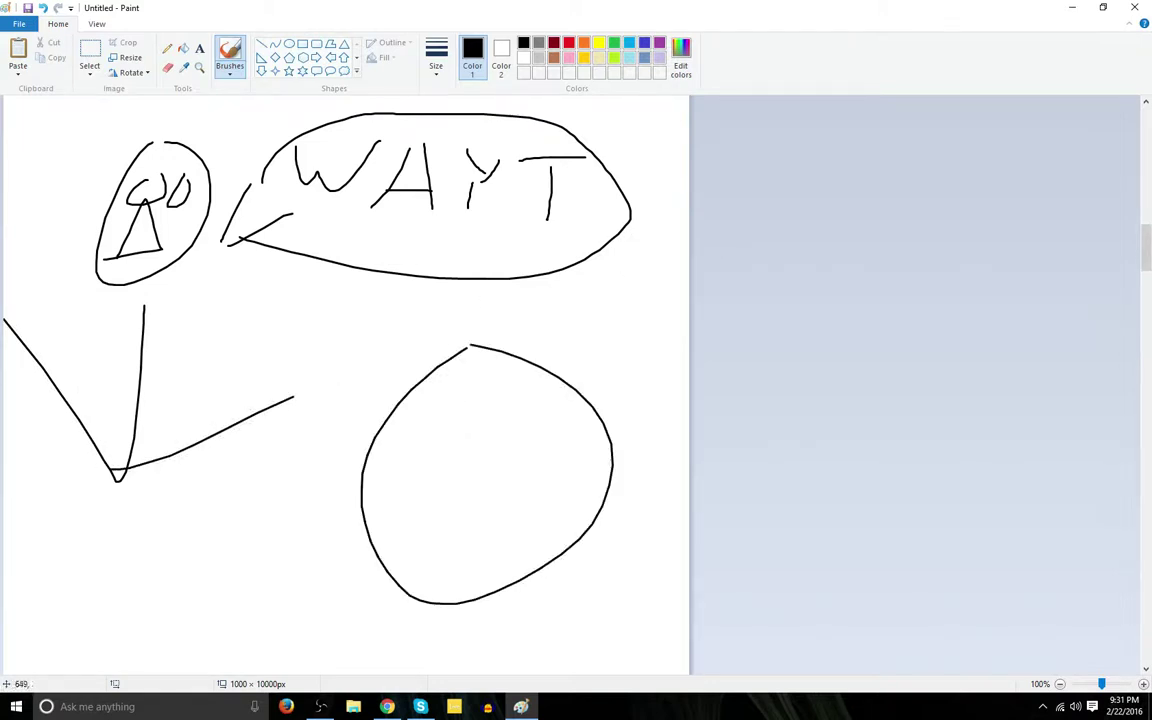
{"action": "left_click_drag", "start_coordinate": [440, 410], "coordinate": [404, 490]}
{"action": "mouse_move", "coordinate": [550, 437]}
{"action": "left_mouse_down"}
{"action": "mouse_move", "coordinate": [419, 540]}
{"action": "mouse_move", "coordinate": [483, 521]}
{"action": "left_mouse_up"}
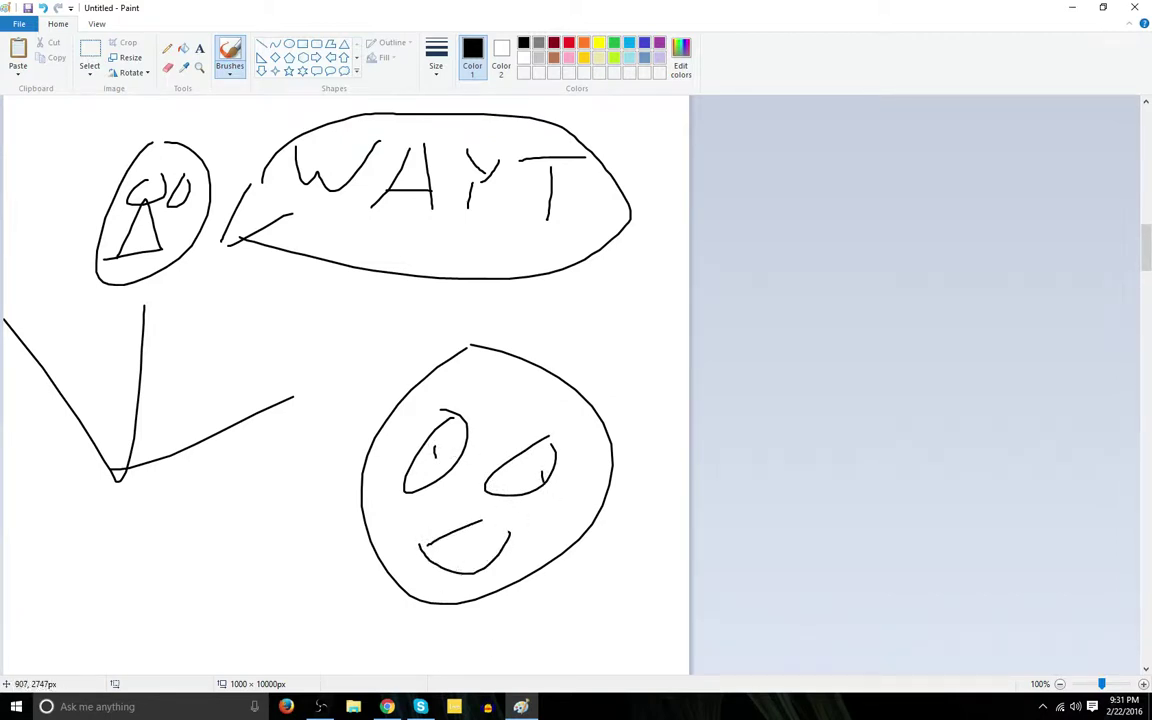
{"action": "mouse_move", "coordinate": [343, 518]}
{"action": "left_mouse_down"}
{"action": "mouse_move", "coordinate": [289, 500]}
{"action": "mouse_move", "coordinate": [336, 473]}
{"action": "left_mouse_up"}
{"action": "mouse_move", "coordinate": [217, 458]}
{"action": "left_mouse_down"}
{"action": "mouse_move", "coordinate": [264, 460]}
{"action": "mouse_move", "coordinate": [297, 486]}
{"action": "mouse_move", "coordinate": [322, 445]}
{"action": "mouse_move", "coordinate": [208, 468]}
{"action": "mouse_move", "coordinate": [262, 512]}
{"action": "left_mouse_up"}
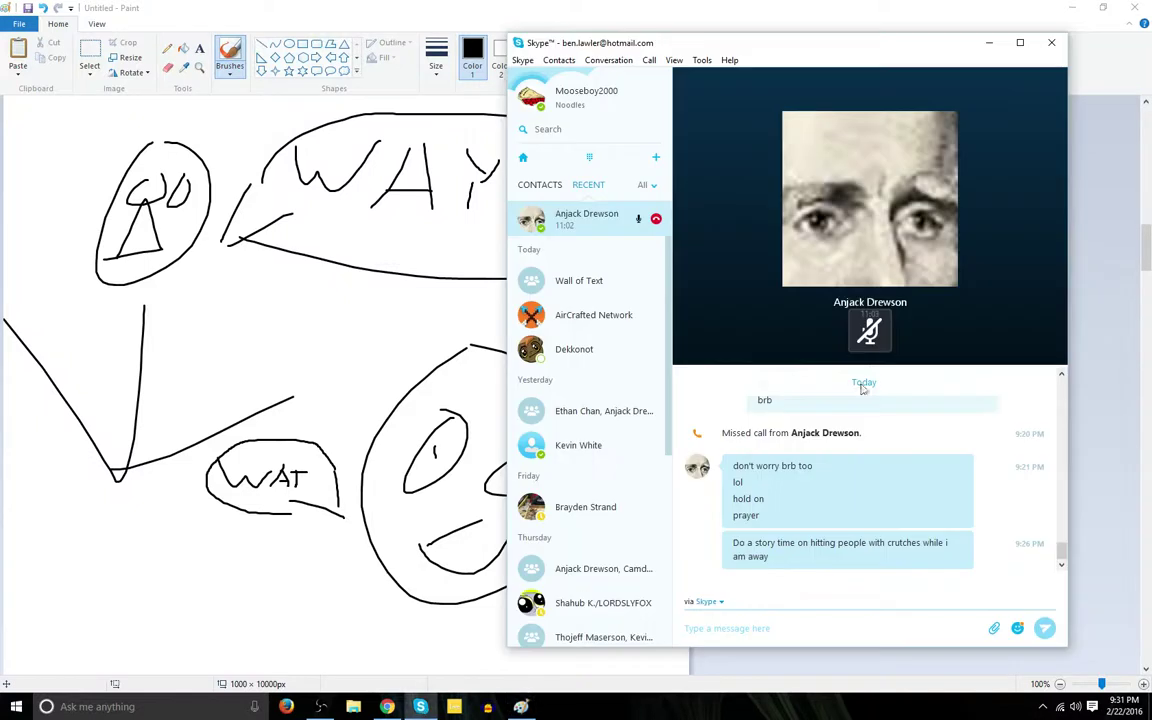
Switch to Skype, start sharing the screen in the ongoing call, and return to the Paint drawing.
{"action": "left_click", "coordinate": [420, 706]}
{"action": "left_click", "coordinate": [890, 333]}
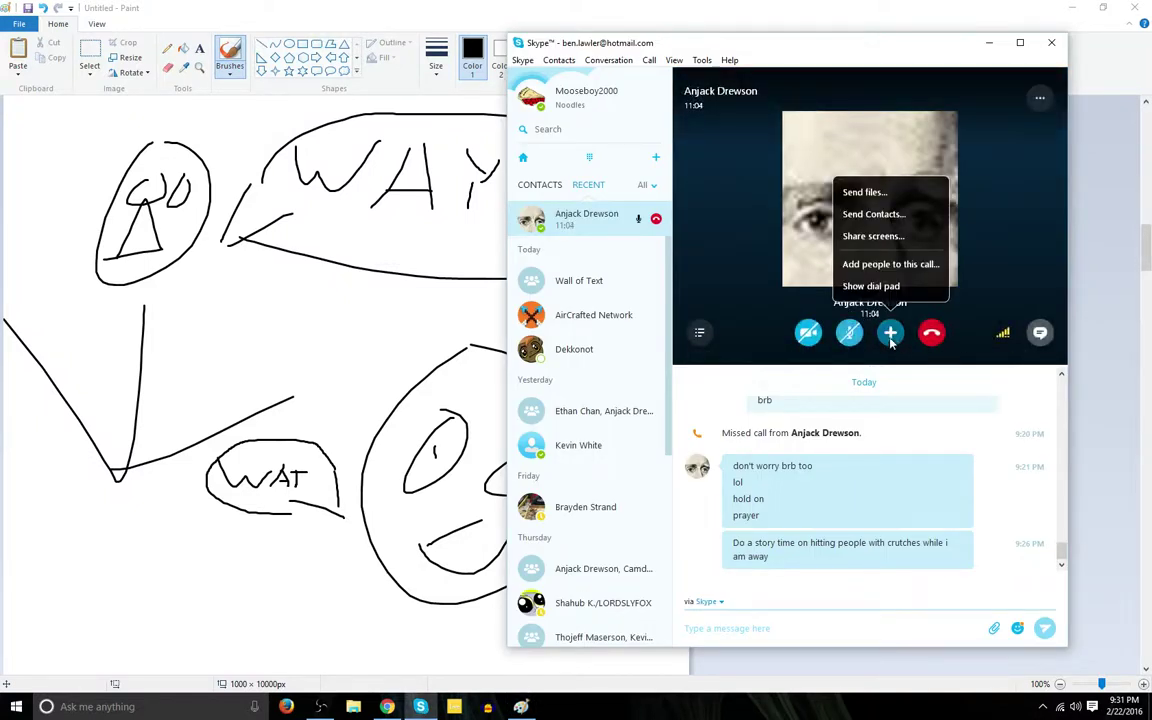
{"action": "left_click", "coordinate": [873, 236]}
{"action": "left_click", "coordinate": [596, 493]}
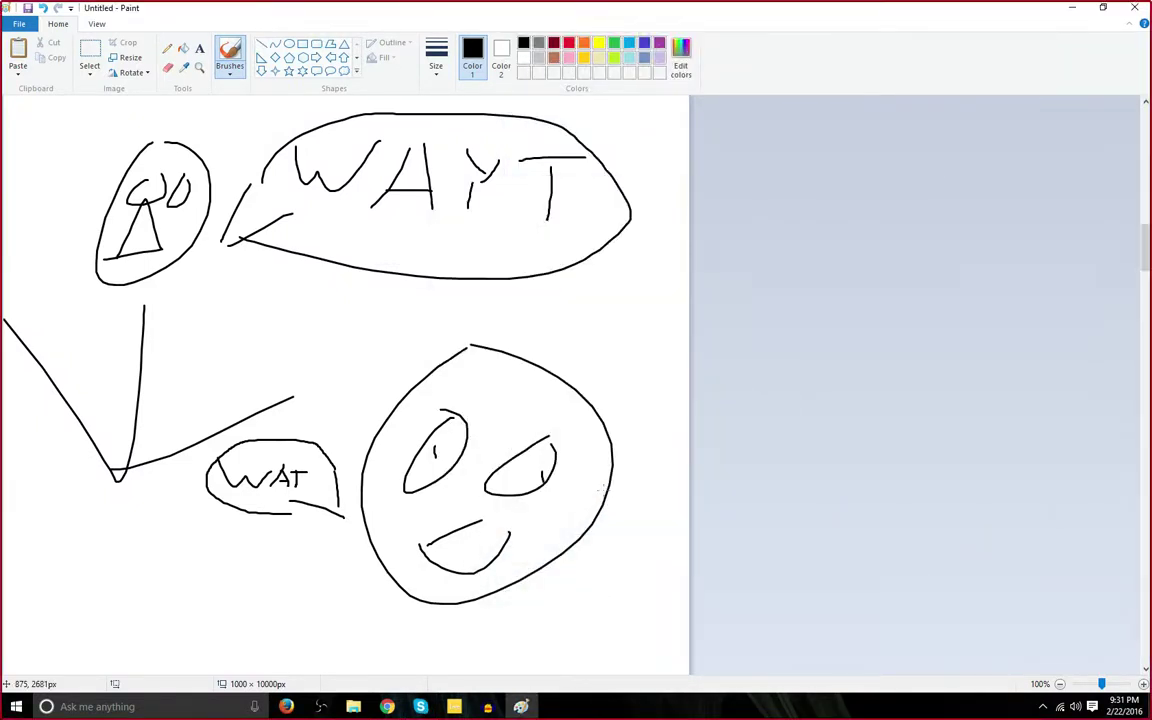
{"action": "key", "text": "alt"}
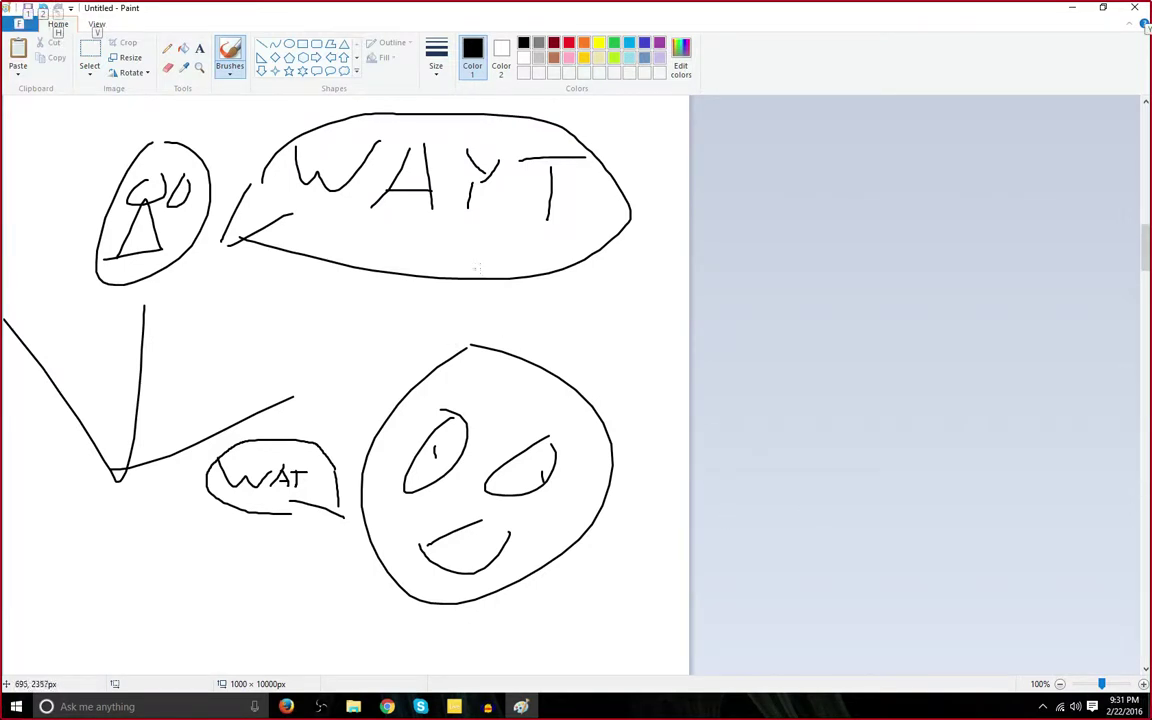
Draw a small round face with two eyes and an open smiling mouth on the blank area below the large face.
{"action": "scroll", "coordinate": [476, 268], "scroll_direction": "down", "scroll_amount": 3}
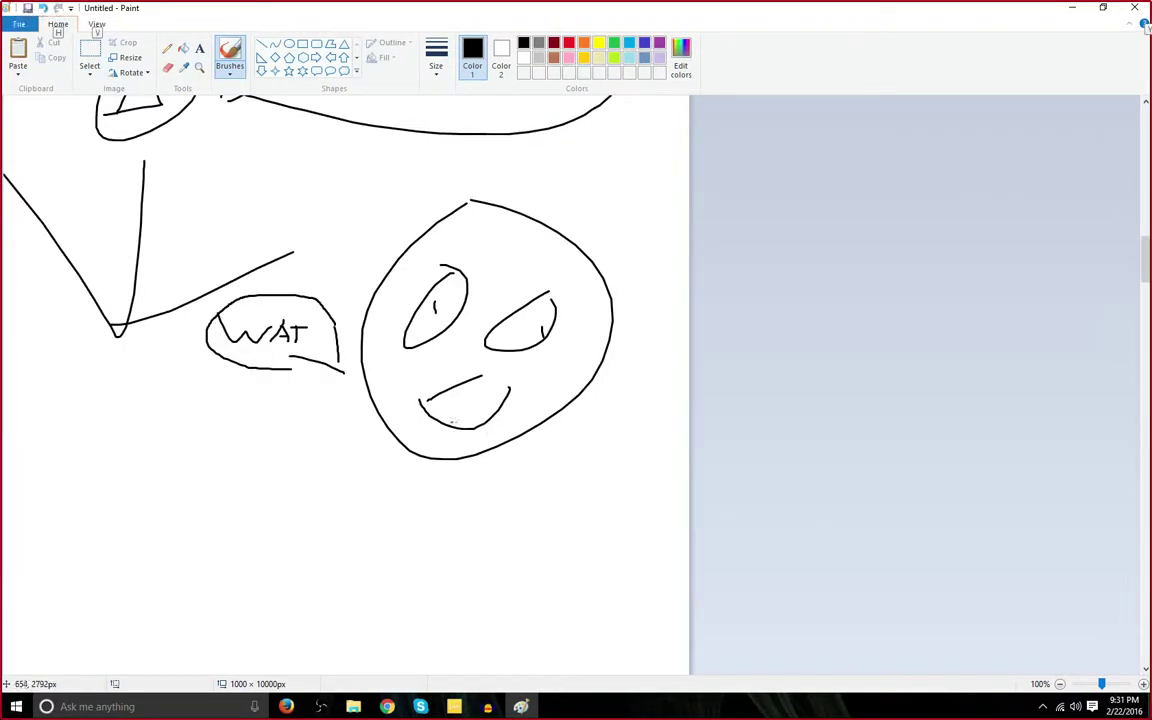
{"action": "scroll", "coordinate": [345, 380], "scroll_direction": "down", "scroll_amount": 6}
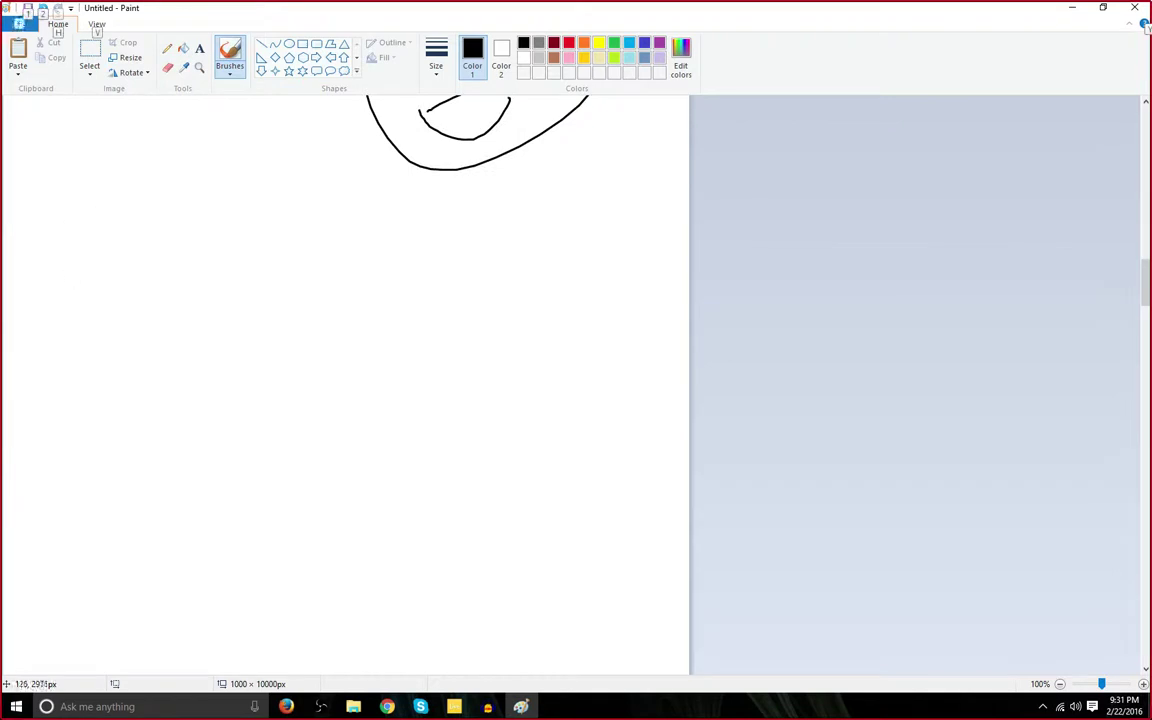
{"action": "left_click_drag", "start_coordinate": [80, 247], "coordinate": [97, 241]}
{"action": "mouse_move", "coordinate": [70, 282]}
{"action": "left_mouse_down"}
{"action": "mouse_move", "coordinate": [76, 292]}
{"action": "mouse_move", "coordinate": [93, 282]}
{"action": "left_mouse_up"}
{"action": "mouse_move", "coordinate": [120, 283]}
{"action": "left_mouse_down"}
{"action": "mouse_move", "coordinate": [109, 292]}
{"action": "mouse_move", "coordinate": [125, 288]}
{"action": "left_mouse_up"}
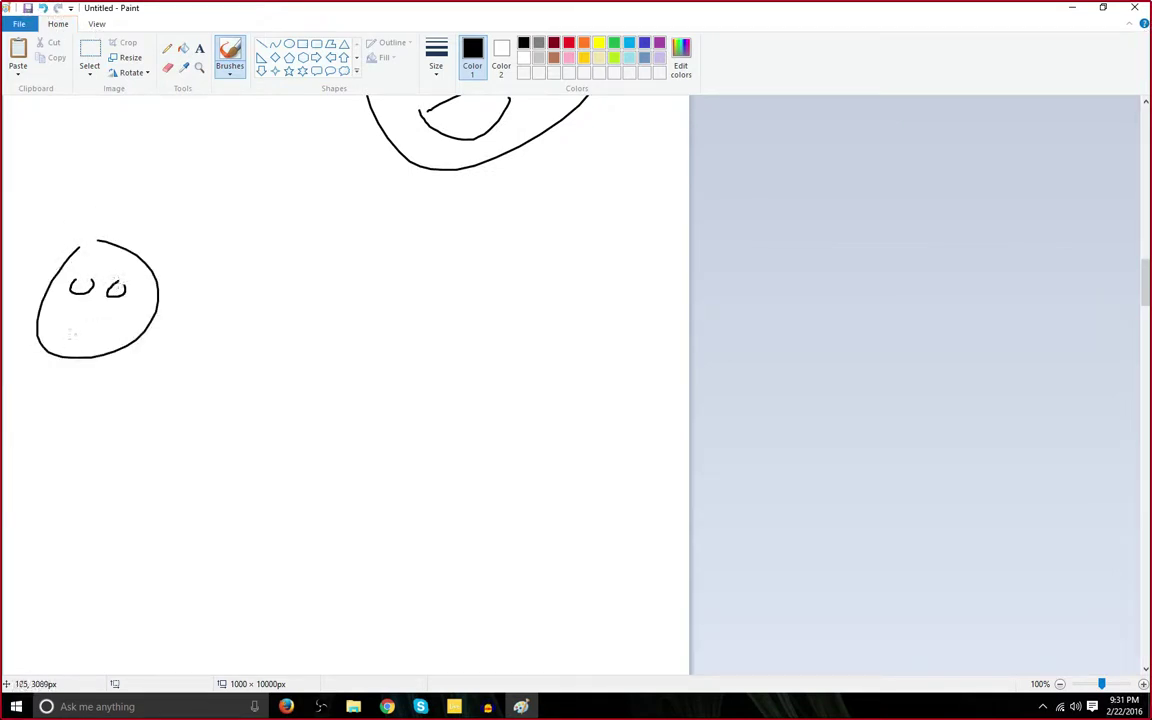
{"action": "mouse_move", "coordinate": [60, 323]}
{"action": "left_mouse_down"}
{"action": "mouse_move", "coordinate": [112, 321]}
{"action": "mouse_move", "coordinate": [60, 323]}
{"action": "left_mouse_up"}
Write "I have an idea" next to the small smiling face and enclose it in a speech bubble pointing at the face.
{"action": "mouse_move", "coordinate": [191, 324]}
{"action": "left_mouse_down"}
{"action": "mouse_move", "coordinate": [210, 280]}
{"action": "mouse_move", "coordinate": [263, 312]}
{"action": "left_mouse_up"}
{"action": "mouse_move", "coordinate": [270, 198]}
{"action": "left_mouse_down"}
{"action": "mouse_move", "coordinate": [269, 255]}
{"action": "mouse_move", "coordinate": [298, 207]}
{"action": "left_mouse_up"}
{"action": "left_click_drag", "start_coordinate": [238, 265], "coordinate": [314, 265]}
{"action": "mouse_move", "coordinate": [380, 214]}
{"action": "left_mouse_down"}
{"action": "mouse_move", "coordinate": [375, 266]}
{"action": "mouse_move", "coordinate": [460, 260]}
{"action": "left_mouse_up"}
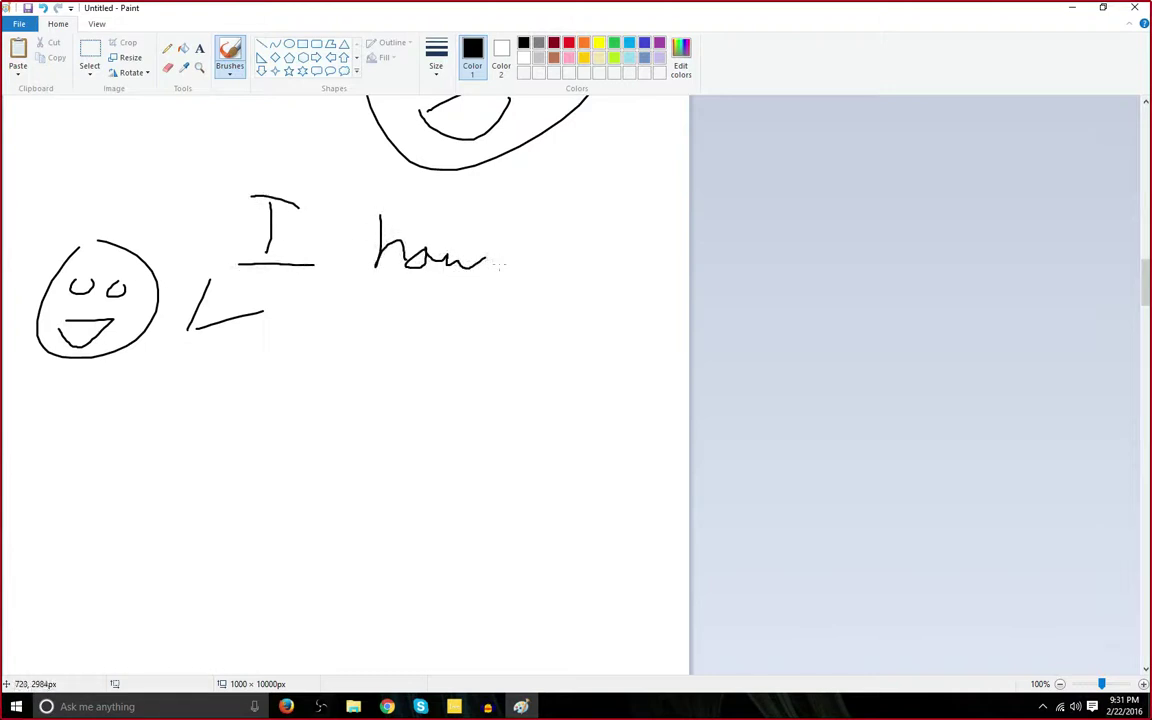
{"action": "left_click_drag", "start_coordinate": [497, 265], "coordinate": [526, 280]}
{"action": "left_click_drag", "start_coordinate": [345, 321], "coordinate": [428, 343]}
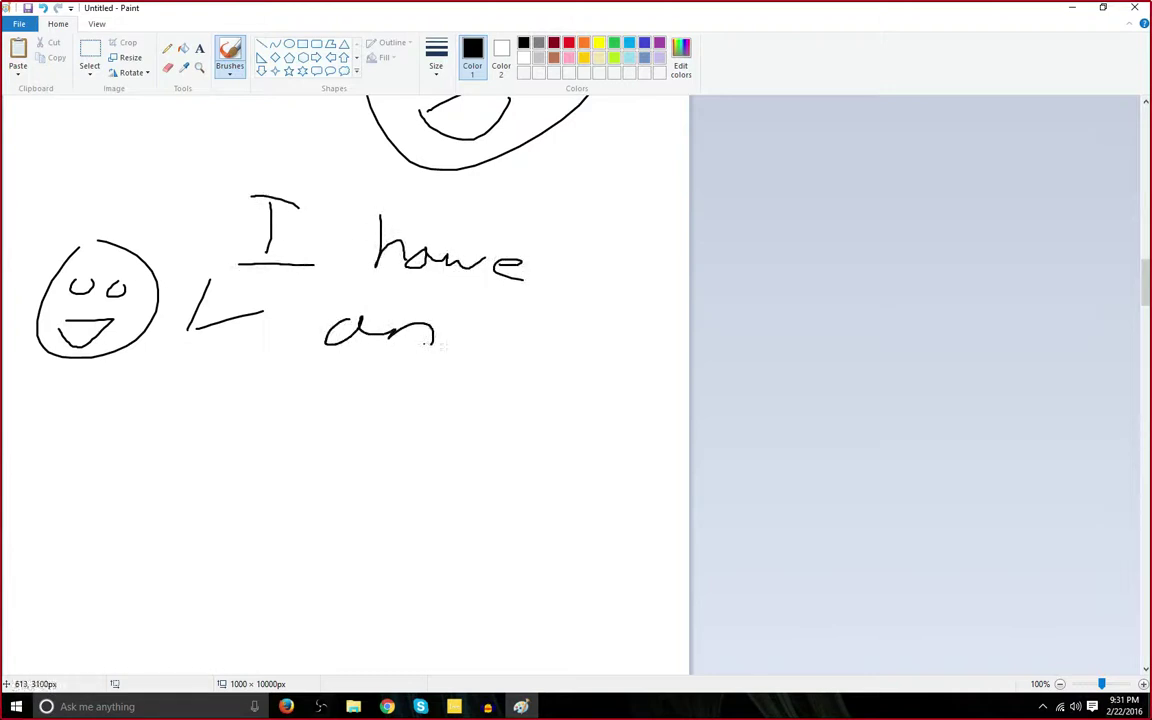
{"action": "mouse_move", "coordinate": [497, 322]}
{"action": "left_mouse_down"}
{"action": "mouse_move", "coordinate": [533, 349]}
{"action": "mouse_move", "coordinate": [554, 338]}
{"action": "mouse_move", "coordinate": [592, 377]}
{"action": "left_mouse_up"}
{"action": "left_click", "coordinate": [499, 312]}
{"action": "mouse_move", "coordinate": [222, 268]}
{"action": "left_mouse_down"}
{"action": "mouse_move", "coordinate": [440, 207]}
{"action": "mouse_move", "coordinate": [636, 271]}
{"action": "mouse_move", "coordinate": [557, 434]}
{"action": "mouse_move", "coordinate": [254, 320]}
{"action": "left_mouse_up"}
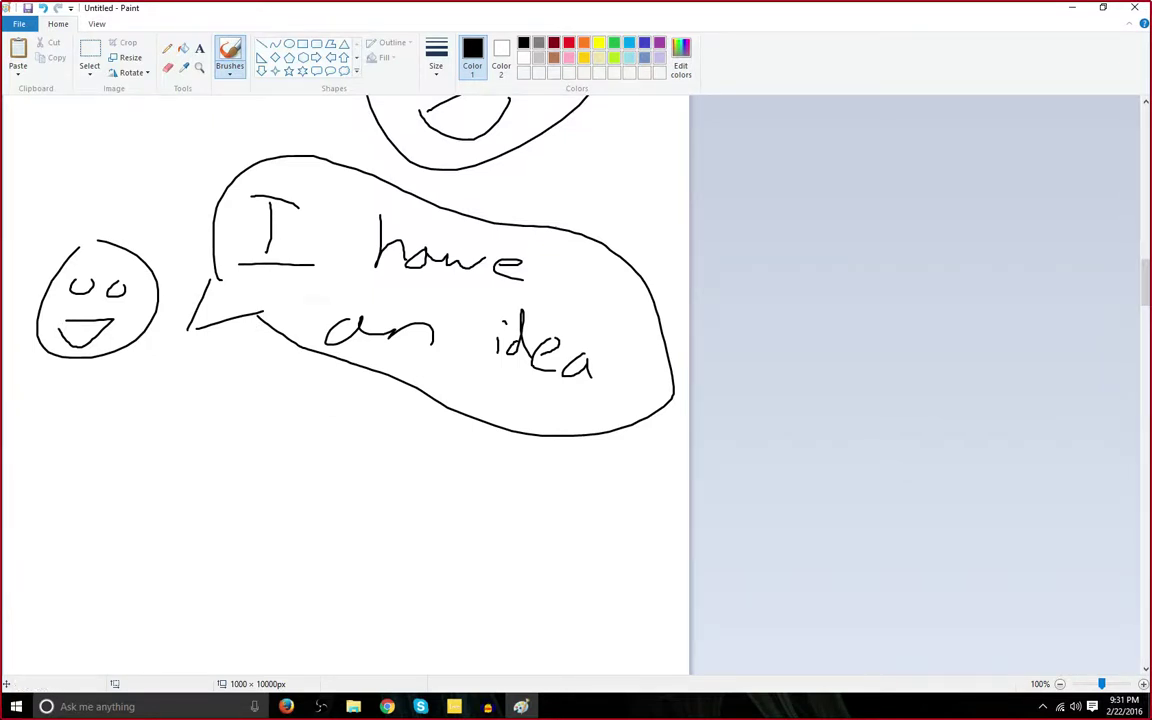
Draw a figure on the blank area further down with a straight-mouthed round head, a rounded torso and two outlined legs with feet.
{"action": "scroll", "coordinate": [279, 420], "scroll_direction": "down", "scroll_amount": 5}
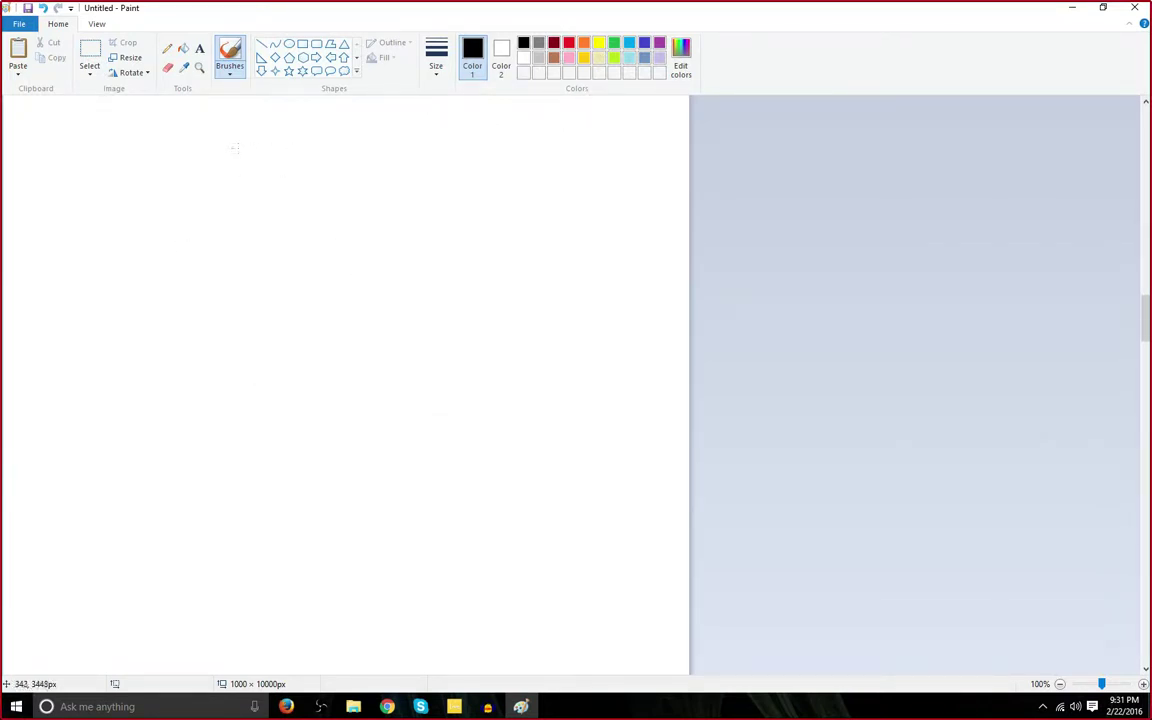
{"action": "mouse_move", "coordinate": [313, 129]}
{"action": "left_mouse_down"}
{"action": "mouse_move", "coordinate": [257, 172]}
{"action": "mouse_move", "coordinate": [268, 214]}
{"action": "mouse_move", "coordinate": [314, 225]}
{"action": "mouse_move", "coordinate": [366, 204]}
{"action": "mouse_move", "coordinate": [381, 170]}
{"action": "mouse_move", "coordinate": [357, 136]}
{"action": "mouse_move", "coordinate": [298, 158]}
{"action": "mouse_move", "coordinate": [336, 158]}
{"action": "mouse_move", "coordinate": [333, 203]}
{"action": "left_mouse_up"}
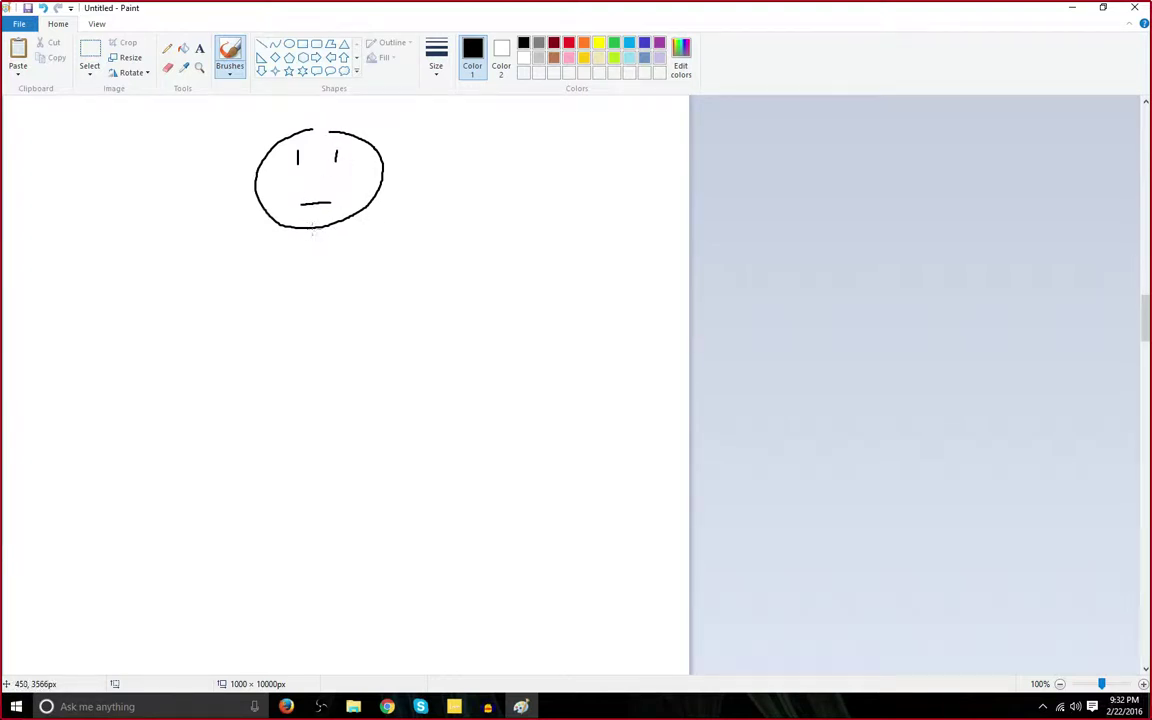
{"action": "mouse_move", "coordinate": [310, 229]}
{"action": "left_mouse_down"}
{"action": "mouse_move", "coordinate": [281, 300]}
{"action": "mouse_move", "coordinate": [277, 370]}
{"action": "mouse_move", "coordinate": [290, 396]}
{"action": "mouse_move", "coordinate": [346, 403]}
{"action": "mouse_move", "coordinate": [372, 398]}
{"action": "mouse_move", "coordinate": [382, 347]}
{"action": "mouse_move", "coordinate": [369, 258]}
{"action": "mouse_move", "coordinate": [318, 229]}
{"action": "left_mouse_up"}
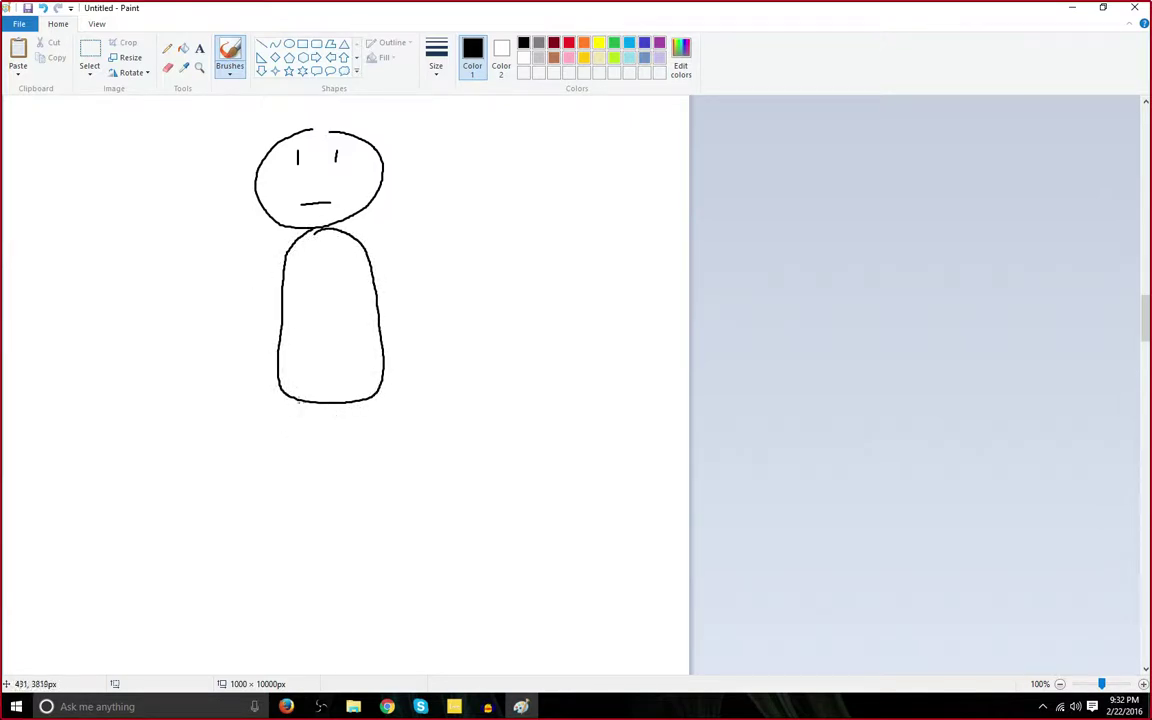
{"action": "mouse_move", "coordinate": [292, 401]}
{"action": "left_mouse_down"}
{"action": "mouse_move", "coordinate": [282, 520]}
{"action": "mouse_move", "coordinate": [309, 399]}
{"action": "mouse_move", "coordinate": [324, 425]}
{"action": "mouse_move", "coordinate": [320, 564]}
{"action": "mouse_move", "coordinate": [236, 561]}
{"action": "mouse_move", "coordinate": [261, 525]}
{"action": "mouse_move", "coordinate": [310, 517]}
{"action": "left_mouse_up"}
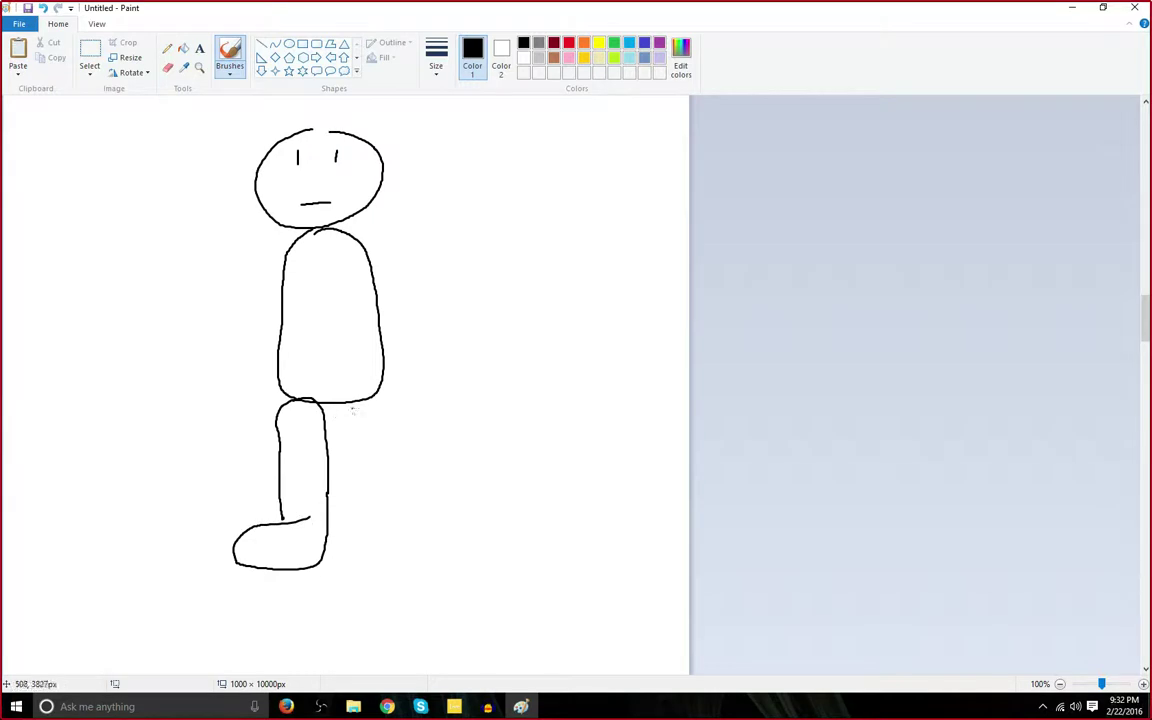
{"action": "mouse_move", "coordinate": [356, 407]}
{"action": "left_mouse_down"}
{"action": "mouse_move", "coordinate": [368, 554]}
{"action": "mouse_move", "coordinate": [414, 565]}
{"action": "mouse_move", "coordinate": [450, 555]}
{"action": "mouse_move", "coordinate": [450, 523]}
{"action": "mouse_move", "coordinate": [397, 522]}
{"action": "left_mouse_up"}
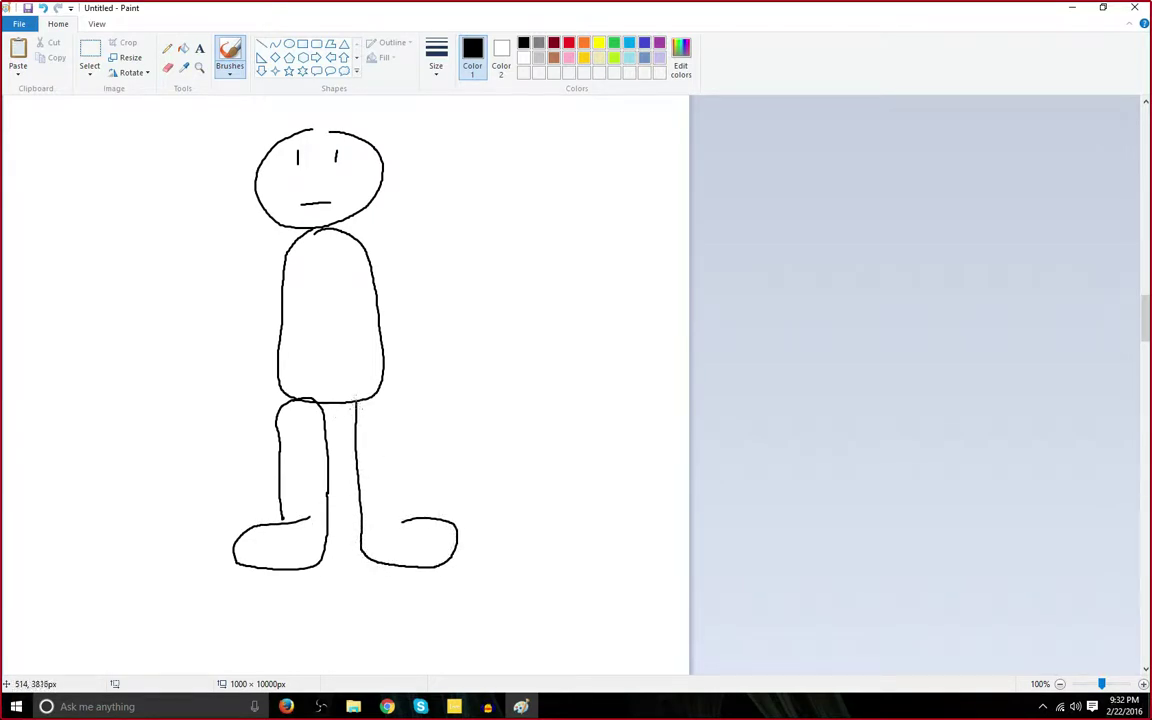
{"action": "mouse_move", "coordinate": [356, 397]}
{"action": "left_mouse_down"}
{"action": "mouse_move", "coordinate": [400, 454]}
{"action": "mouse_move", "coordinate": [397, 512]}
{"action": "left_mouse_up"}
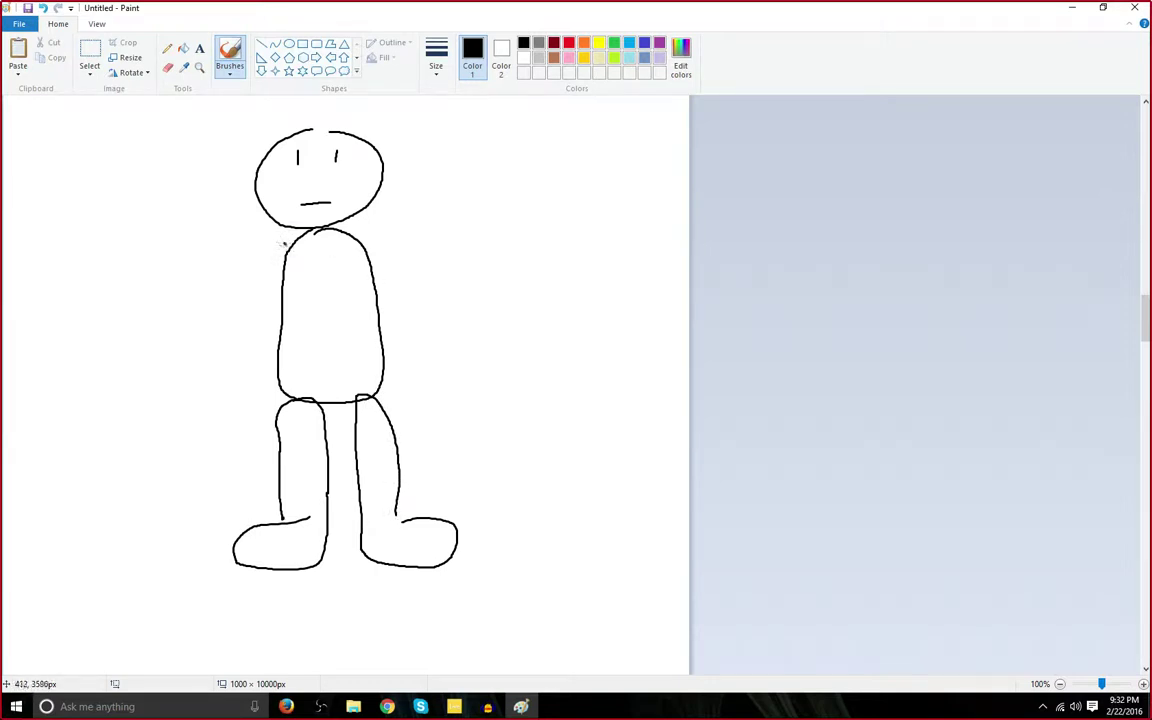
Add two outlined arms bending down from the figure's shoulders, each ending in a hand with three fingers.
{"action": "mouse_move", "coordinate": [287, 250]}
{"action": "left_mouse_down"}
{"action": "mouse_move", "coordinate": [233, 267]}
{"action": "mouse_move", "coordinate": [232, 362]}
{"action": "left_mouse_up"}
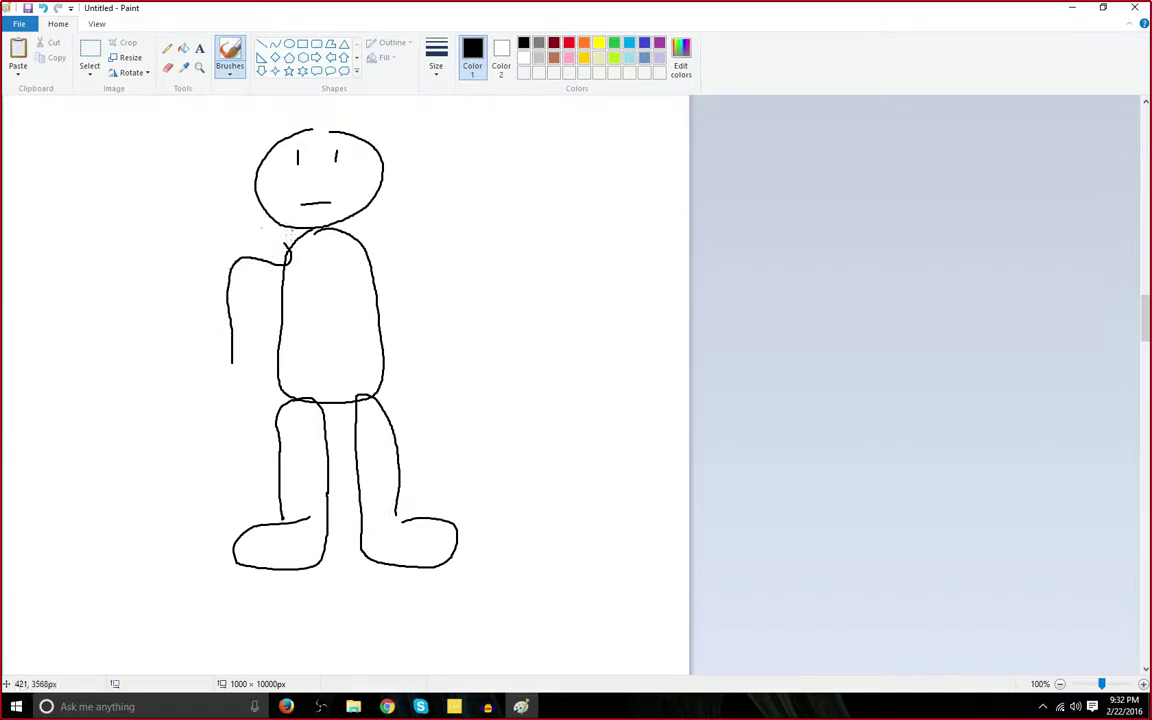
{"action": "mouse_move", "coordinate": [288, 243]}
{"action": "left_mouse_down"}
{"action": "mouse_move", "coordinate": [244, 233]}
{"action": "mouse_move", "coordinate": [200, 262]}
{"action": "mouse_move", "coordinate": [204, 378]}
{"action": "mouse_move", "coordinate": [234, 378]}
{"action": "mouse_move", "coordinate": [190, 405]}
{"action": "mouse_move", "coordinate": [240, 413]}
{"action": "left_mouse_up"}
{"action": "mouse_move", "coordinate": [366, 241]}
{"action": "left_mouse_down"}
{"action": "mouse_move", "coordinate": [415, 242]}
{"action": "mouse_move", "coordinate": [436, 282]}
{"action": "mouse_move", "coordinate": [440, 340]}
{"action": "left_mouse_up"}
{"action": "mouse_move", "coordinate": [357, 246]}
{"action": "left_mouse_down"}
{"action": "mouse_move", "coordinate": [374, 215]}
{"action": "mouse_move", "coordinate": [425, 214]}
{"action": "mouse_move", "coordinate": [459, 240]}
{"action": "mouse_move", "coordinate": [467, 355]}
{"action": "mouse_move", "coordinate": [442, 362]}
{"action": "mouse_move", "coordinate": [439, 345]}
{"action": "mouse_move", "coordinate": [439, 375]}
{"action": "mouse_move", "coordinate": [482, 374]}
{"action": "left_mouse_up"}
Select the figure's right-hand leg and foot below the hip and delete them.
{"action": "left_click", "coordinate": [538, 42]}
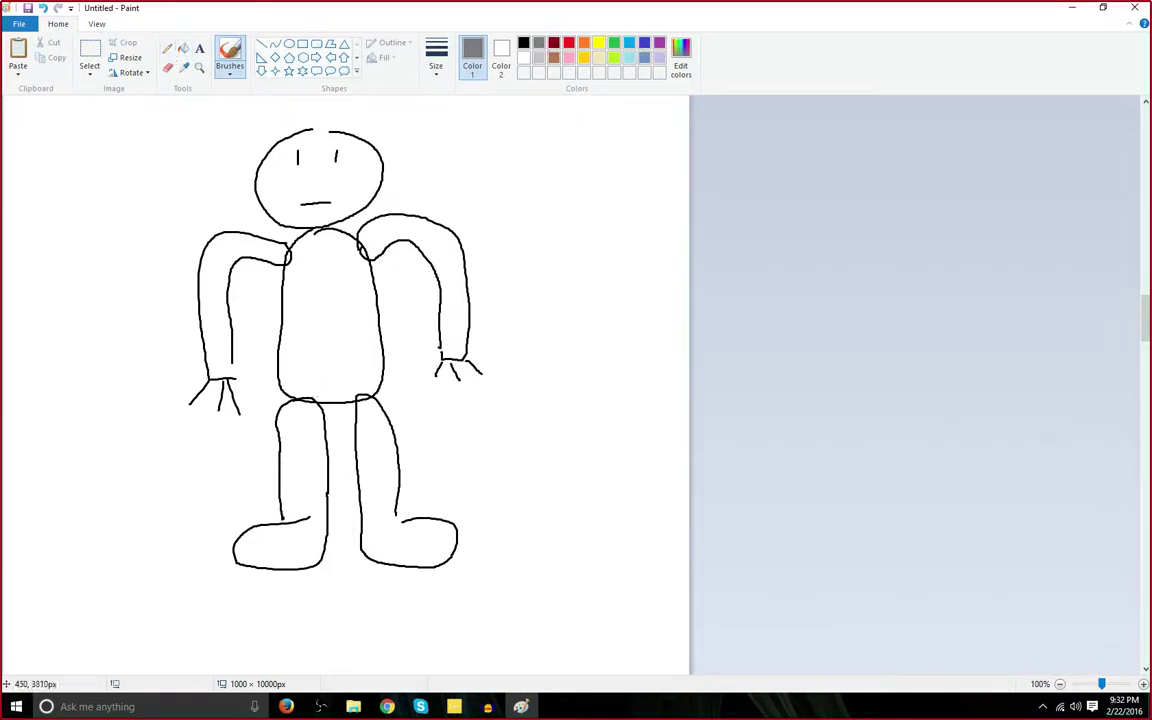
{"action": "left_click", "coordinate": [89, 55]}
{"action": "left_click_drag", "start_coordinate": [190, 595], "coordinate": [340, 450]}
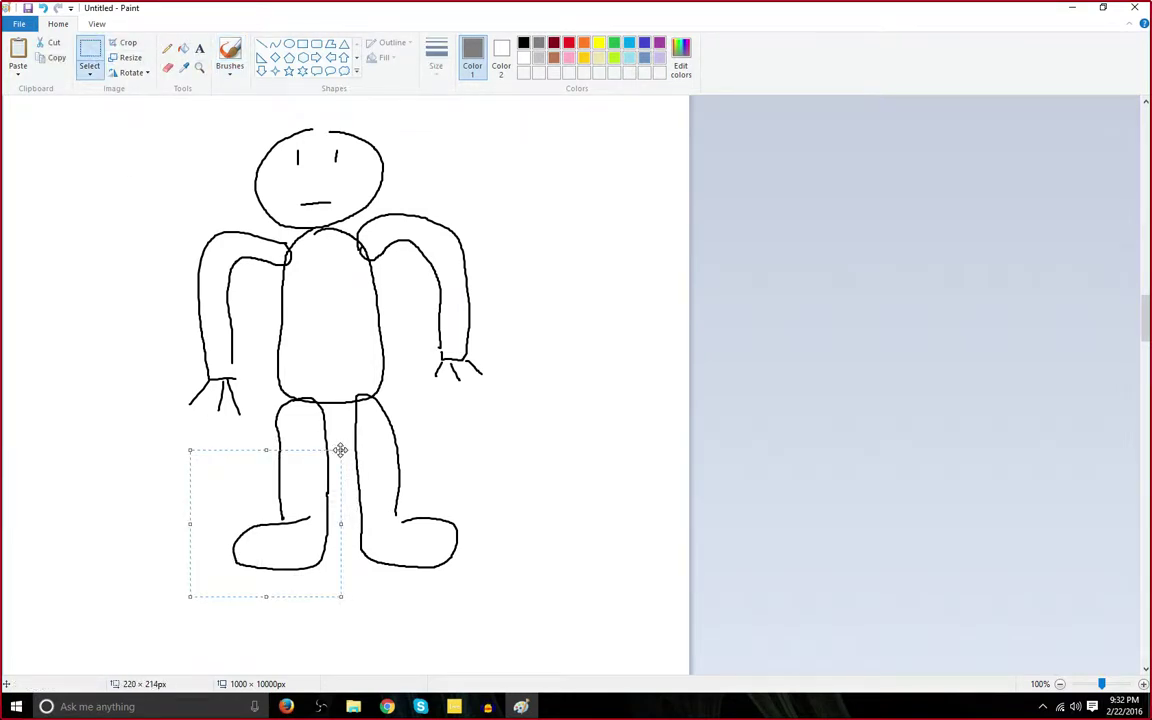
{"action": "left_click", "coordinate": [465, 462]}
{"action": "left_click_drag", "start_coordinate": [496, 418], "coordinate": [345, 605]}
{"action": "key", "text": "Delete"}
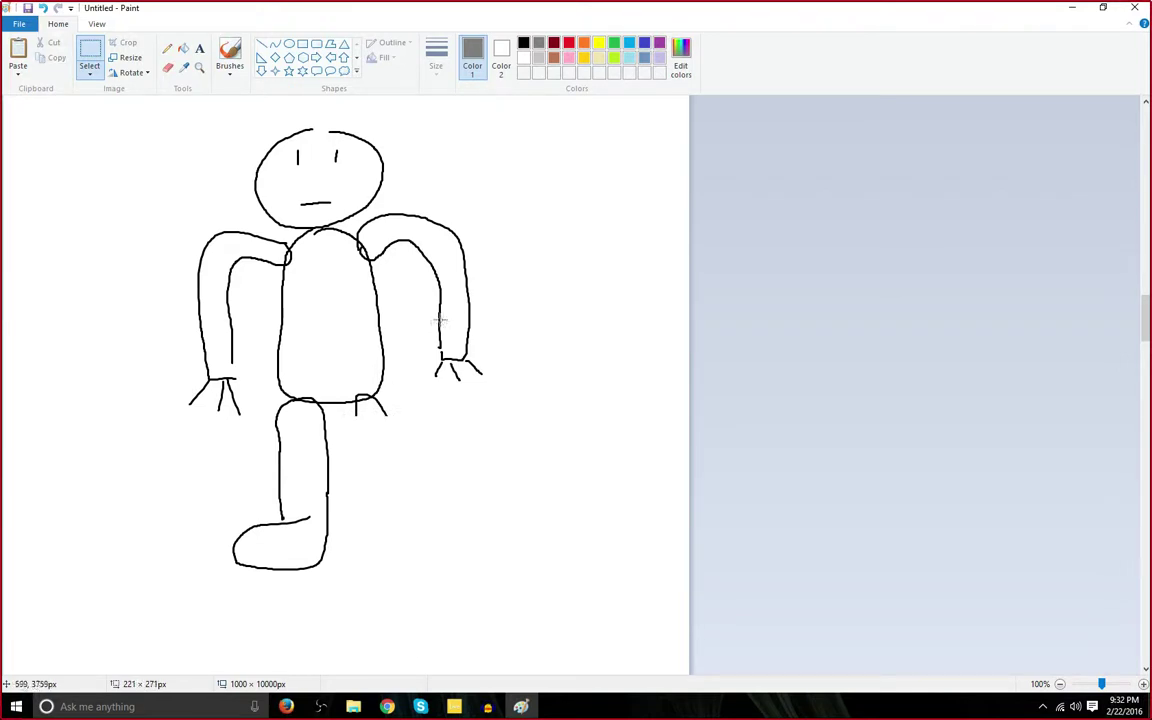
Redraw the deleted leg with the black brush, bent at the knee with its foot raised out to the side.
{"action": "left_click", "coordinate": [524, 45]}
{"action": "left_click", "coordinate": [229, 60]}
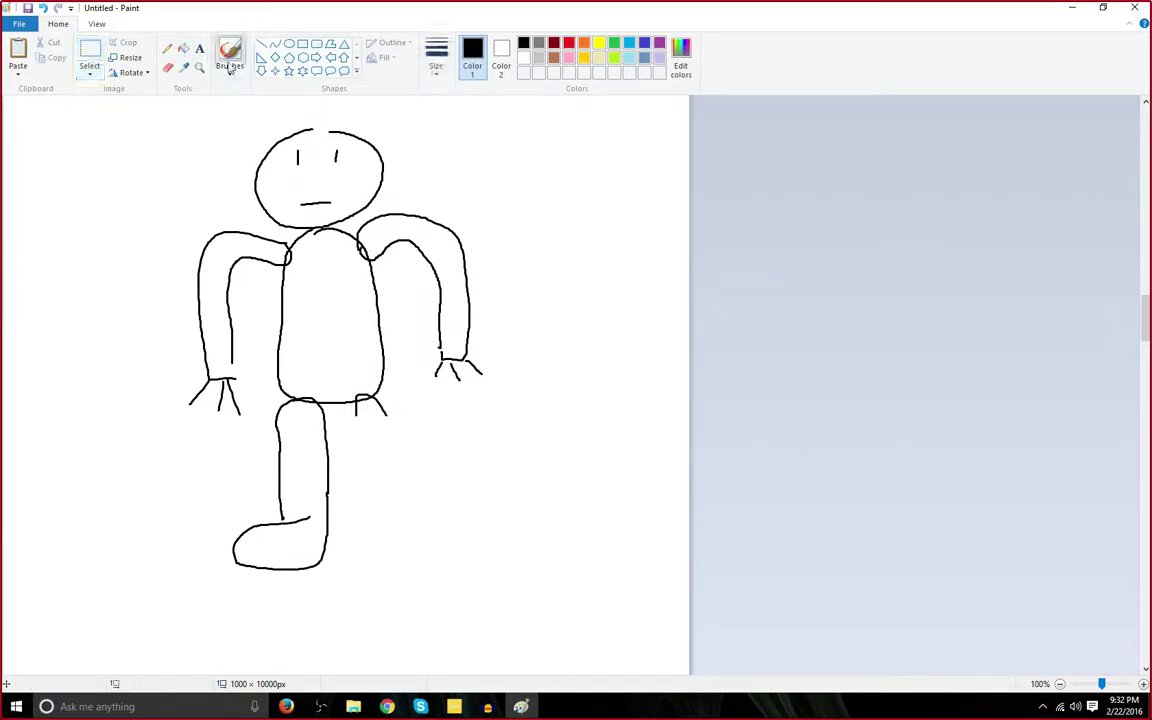
{"action": "mouse_move", "coordinate": [356, 402]}
{"action": "left_mouse_down"}
{"action": "mouse_move", "coordinate": [357, 468]}
{"action": "mouse_move", "coordinate": [488, 443]}
{"action": "mouse_move", "coordinate": [396, 439]}
{"action": "mouse_move", "coordinate": [509, 412]}
{"action": "mouse_move", "coordinate": [507, 442]}
{"action": "left_mouse_up"}
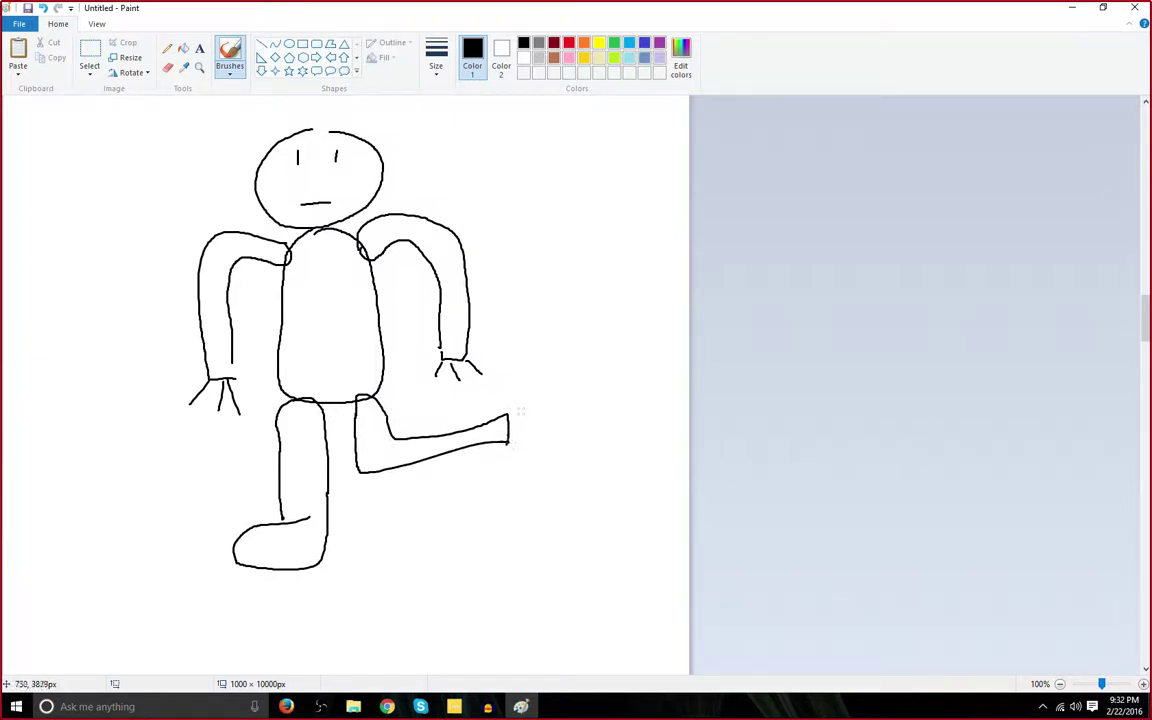
{"action": "key", "text": "ctrl+z"}
{"action": "mouse_move", "coordinate": [373, 401]}
{"action": "left_mouse_down"}
{"action": "mouse_move", "coordinate": [388, 428]}
{"action": "mouse_move", "coordinate": [453, 433]}
{"action": "mouse_move", "coordinate": [491, 405]}
{"action": "mouse_move", "coordinate": [491, 378]}
{"action": "mouse_move", "coordinate": [511, 378]}
{"action": "mouse_move", "coordinate": [504, 441]}
{"action": "left_mouse_up"}
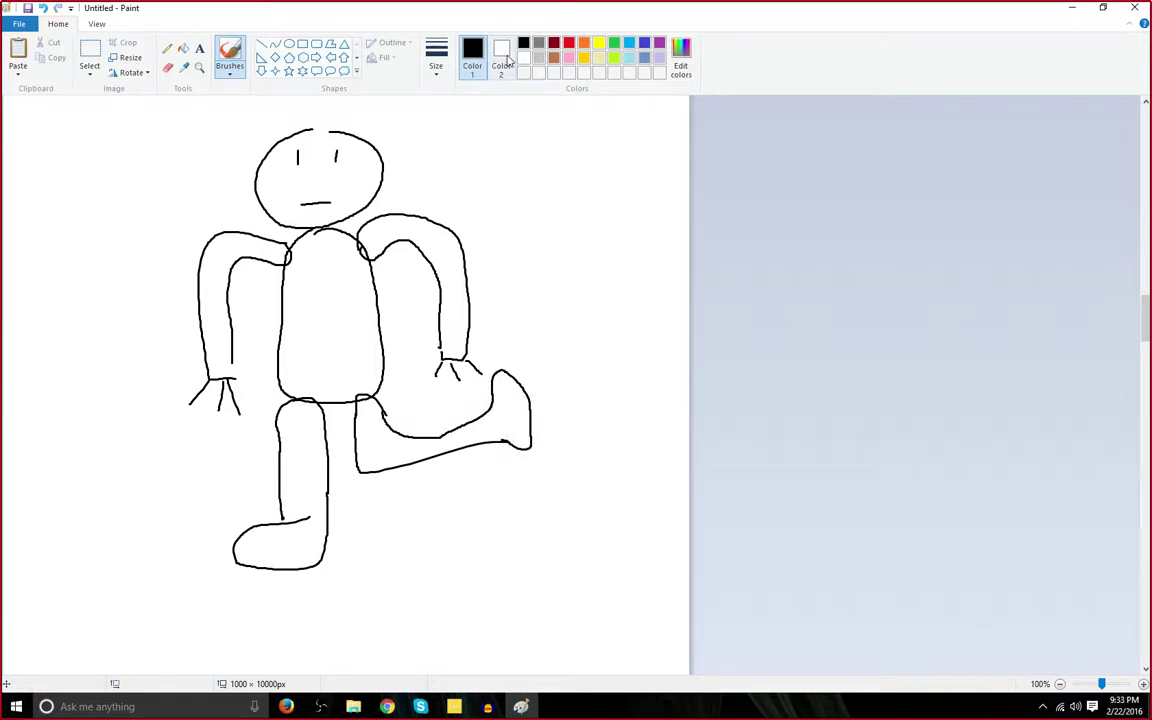
Sketch the upper part of a grey crutch under the arm above the bent leg, with its tip showing over the shoulder.
{"action": "left_click", "coordinate": [538, 42]}
{"action": "left_click_drag", "start_coordinate": [396, 310], "coordinate": [397, 253]}
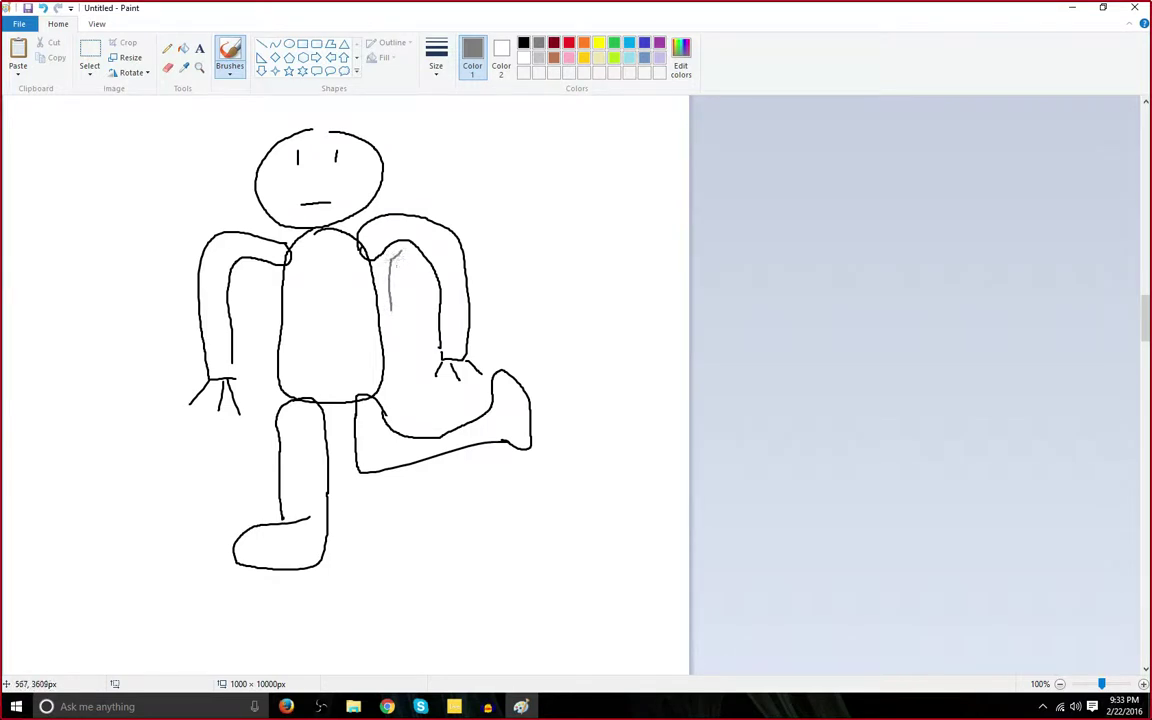
{"action": "mouse_move", "coordinate": [404, 304]}
{"action": "left_mouse_down"}
{"action": "mouse_move", "coordinate": [412, 250]}
{"action": "mouse_move", "coordinate": [403, 252]}
{"action": "mouse_move", "coordinate": [424, 212]}
{"action": "mouse_move", "coordinate": [420, 290]}
{"action": "mouse_move", "coordinate": [400, 342]}
{"action": "mouse_move", "coordinate": [412, 362]}
{"action": "mouse_move", "coordinate": [414, 308]}
{"action": "left_mouse_up"}
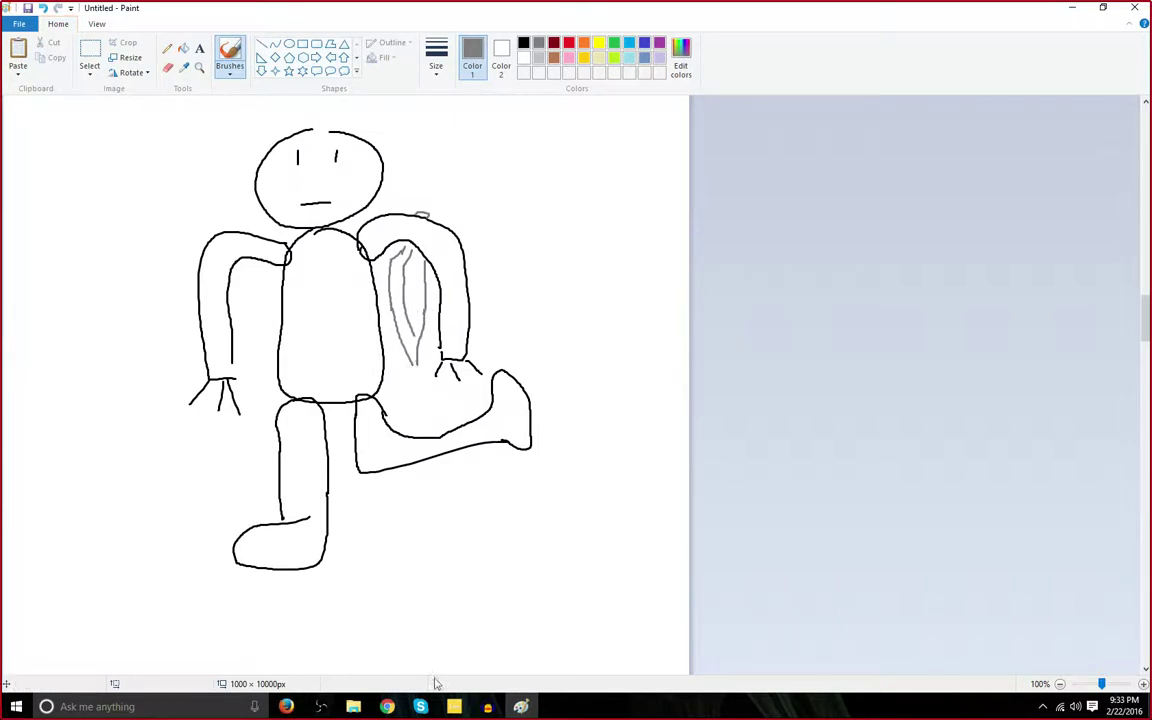
Check the ongoing call in Skype, and back in Paint extend the grey crutch's shaft down to the bent leg.
{"action": "left_click", "coordinate": [420, 706]}
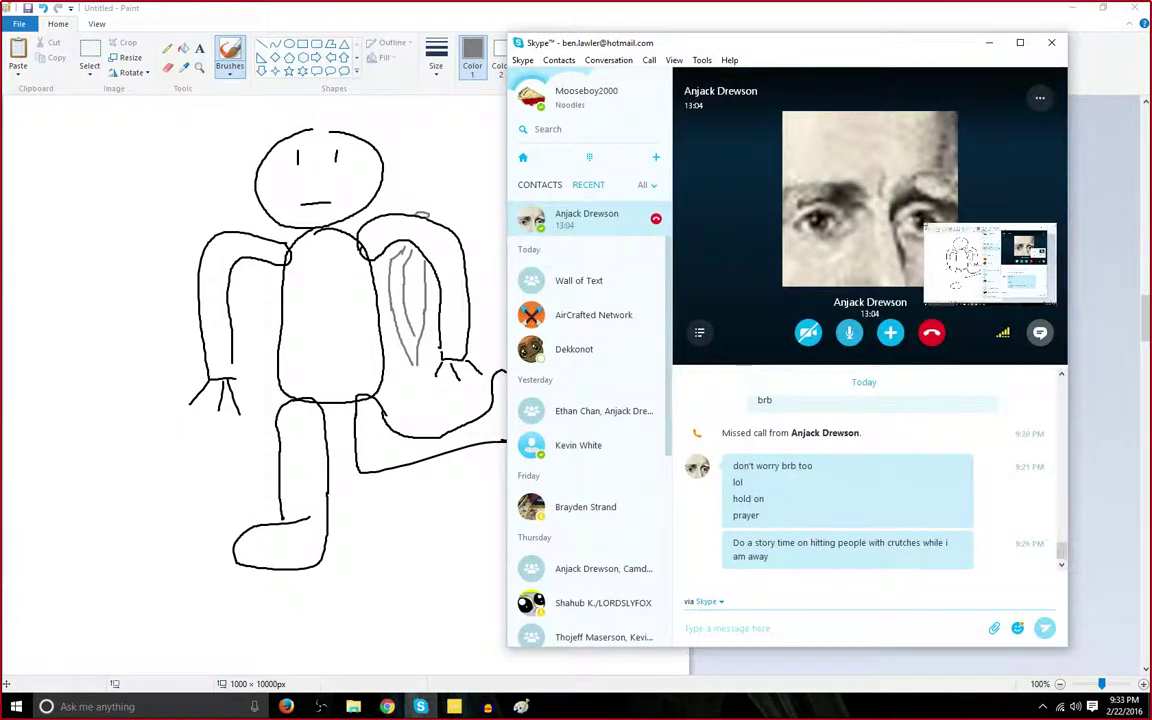
{"action": "left_click", "coordinate": [427, 537]}
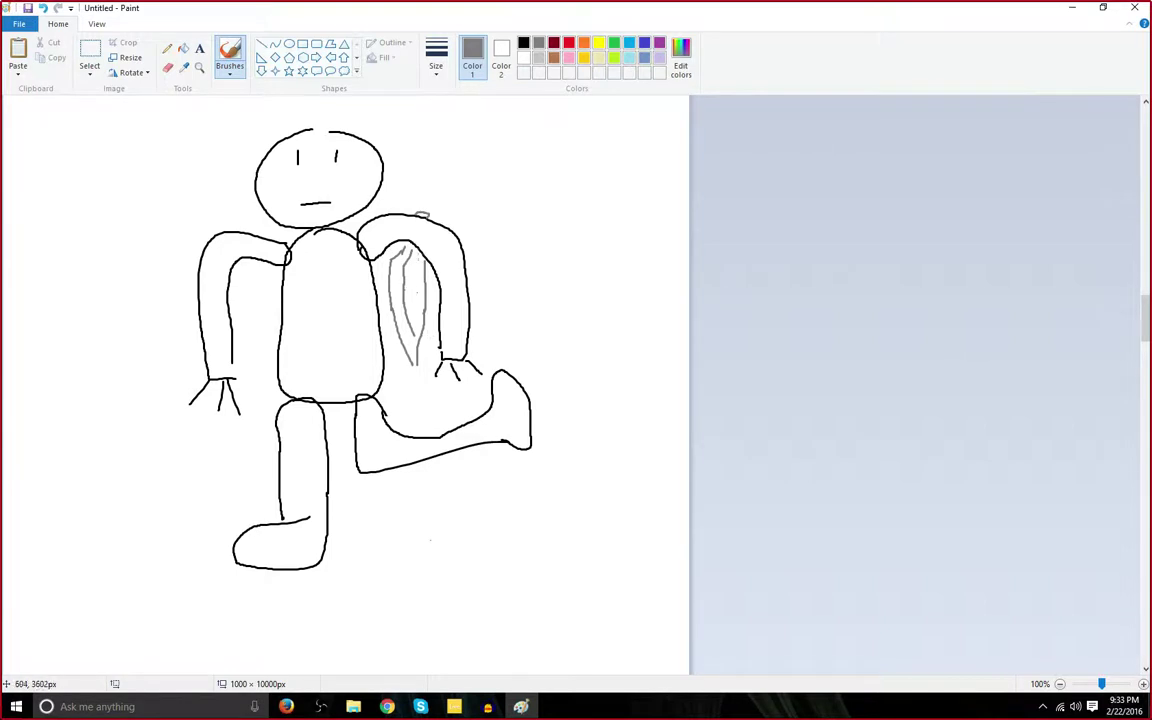
{"action": "mouse_move", "coordinate": [378, 238]}
{"action": "left_mouse_down"}
{"action": "mouse_move", "coordinate": [372, 334]}
{"action": "mouse_move", "coordinate": [410, 368]}
{"action": "mouse_move", "coordinate": [410, 426]}
{"action": "left_mouse_up"}
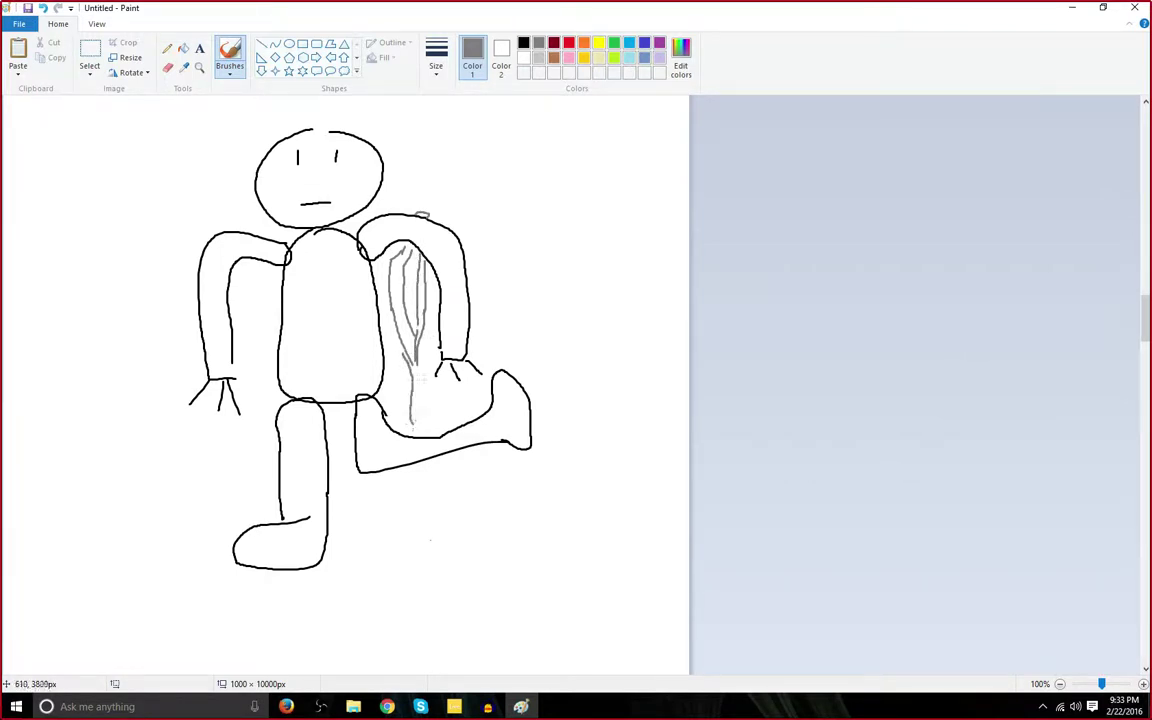
{"action": "left_click_drag", "start_coordinate": [416, 354], "coordinate": [422, 435]}
Switch to Skype, pick the microphone device in the ongoing call's quality settings and close them.
{"action": "key", "text": "alt+Tab"}
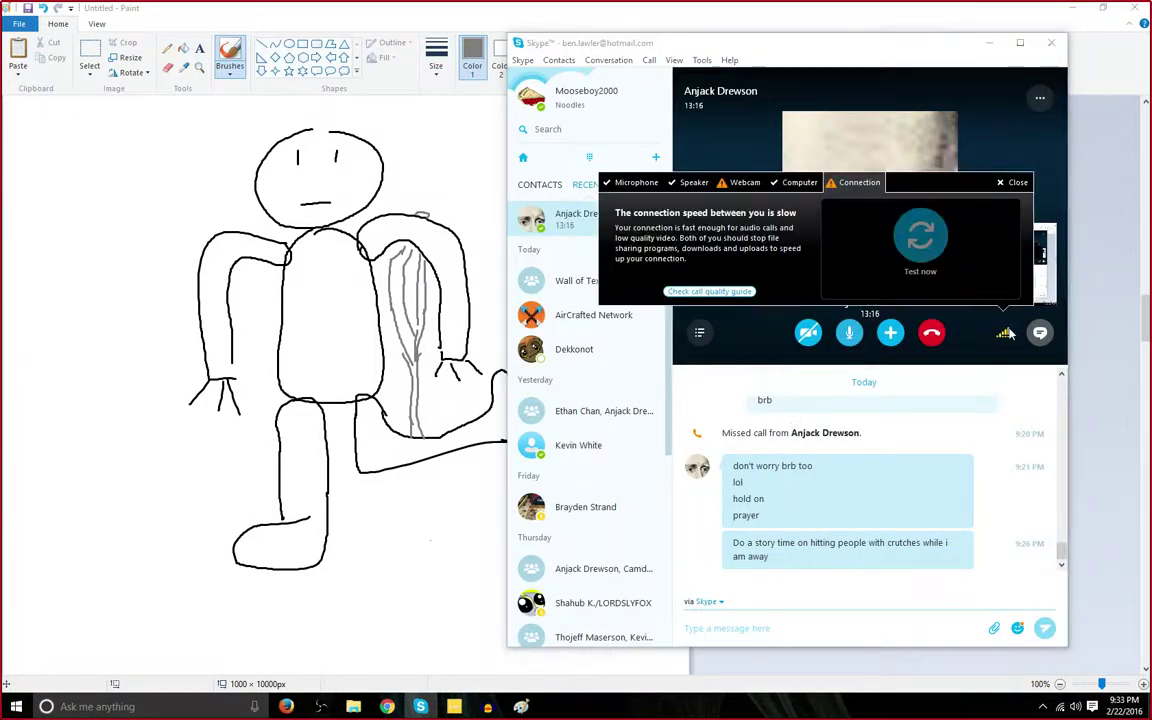
{"action": "left_click", "coordinate": [650, 184]}
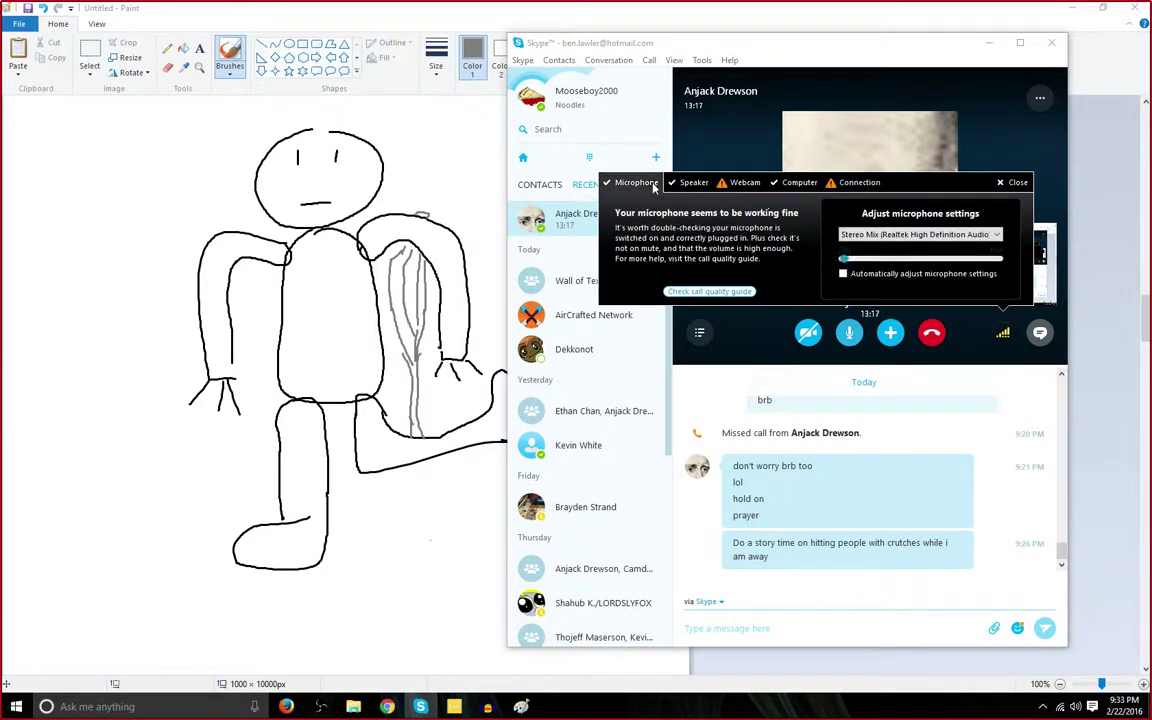
{"action": "left_click", "coordinate": [920, 234]}
{"action": "left_click", "coordinate": [905, 249]}
{"action": "left_click", "coordinate": [1011, 182]}
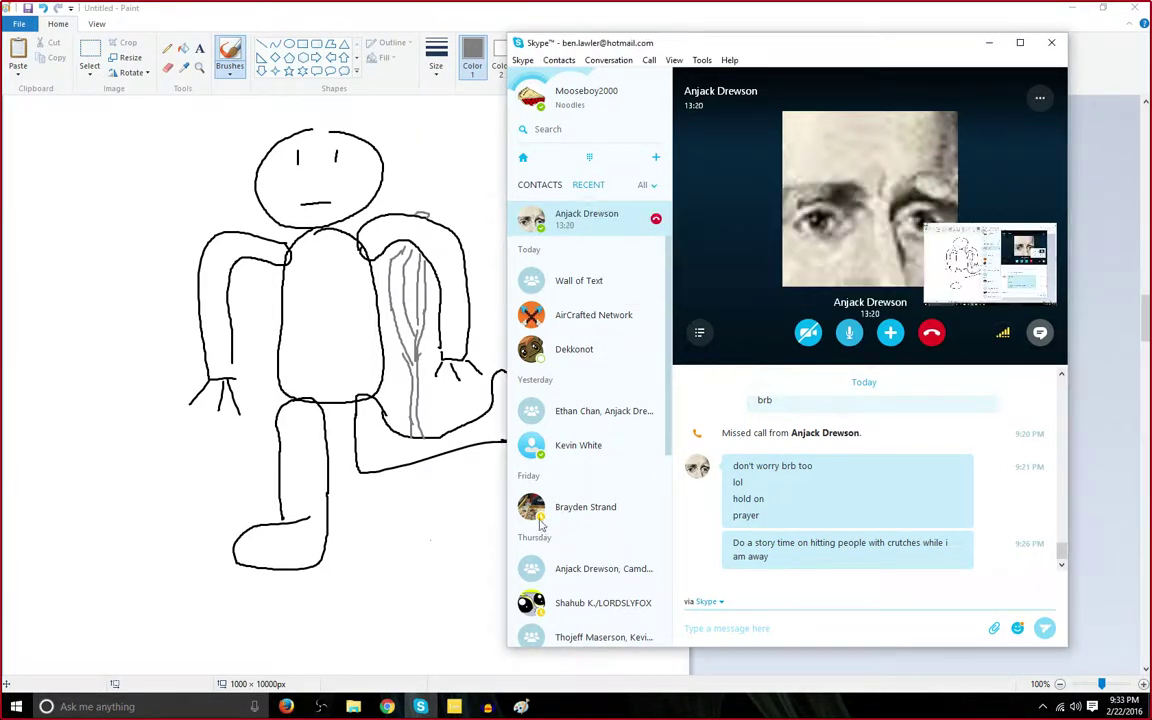
Back in Paint, finish the grey crutch's lower shaft and foot below the bent leg, and sketch a second grey crutch under the other arm.
{"action": "key", "text": "alt+Tab"}
{"action": "mouse_move", "coordinate": [412, 463]}
{"action": "left_mouse_down"}
{"action": "mouse_move", "coordinate": [411, 533]}
{"action": "mouse_move", "coordinate": [423, 505]}
{"action": "mouse_move", "coordinate": [423, 535]}
{"action": "mouse_move", "coordinate": [404, 533]}
{"action": "mouse_move", "coordinate": [409, 485]}
{"action": "mouse_move", "coordinate": [427, 537]}
{"action": "left_mouse_up"}
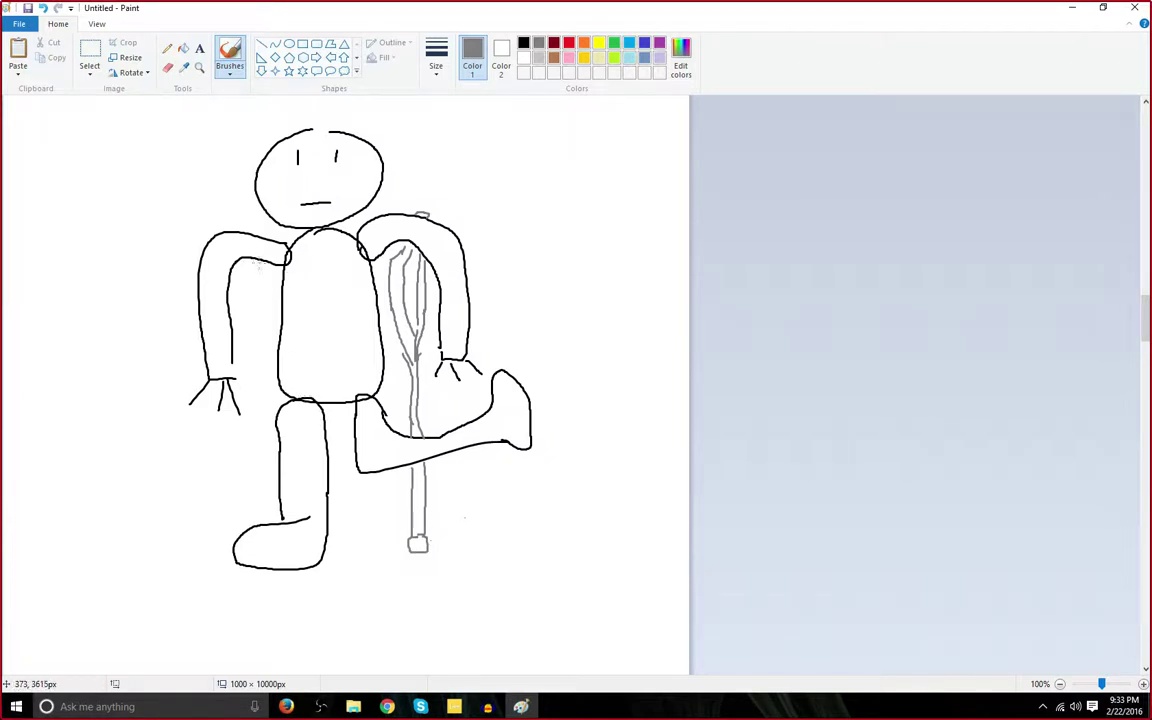
{"action": "mouse_move", "coordinate": [259, 263]}
{"action": "left_mouse_down"}
{"action": "mouse_move", "coordinate": [251, 281]}
{"action": "mouse_move", "coordinate": [274, 271]}
{"action": "mouse_move", "coordinate": [254, 318]}
{"action": "left_mouse_up"}
{"action": "left_click_drag", "start_coordinate": [268, 262], "coordinate": [268, 417]}
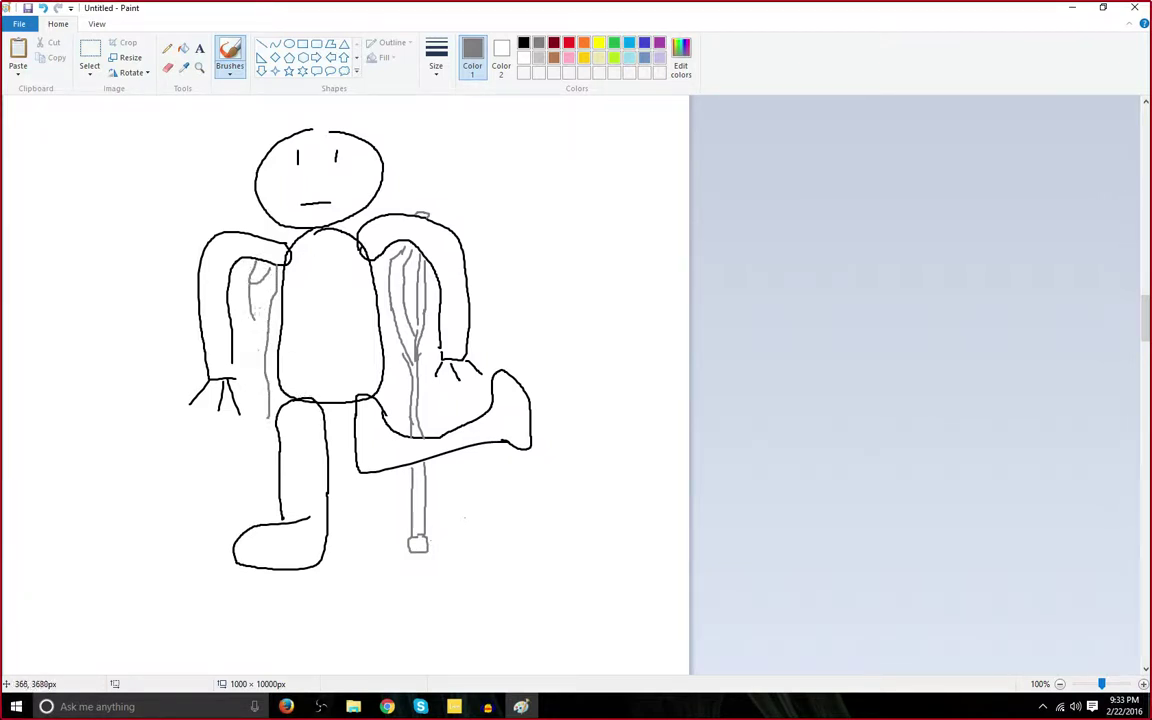
{"action": "left_click_drag", "start_coordinate": [252, 268], "coordinate": [244, 490]}
{"action": "left_click_drag", "start_coordinate": [269, 398], "coordinate": [255, 508]}
{"action": "left_click_drag", "start_coordinate": [266, 236], "coordinate": [281, 234]}
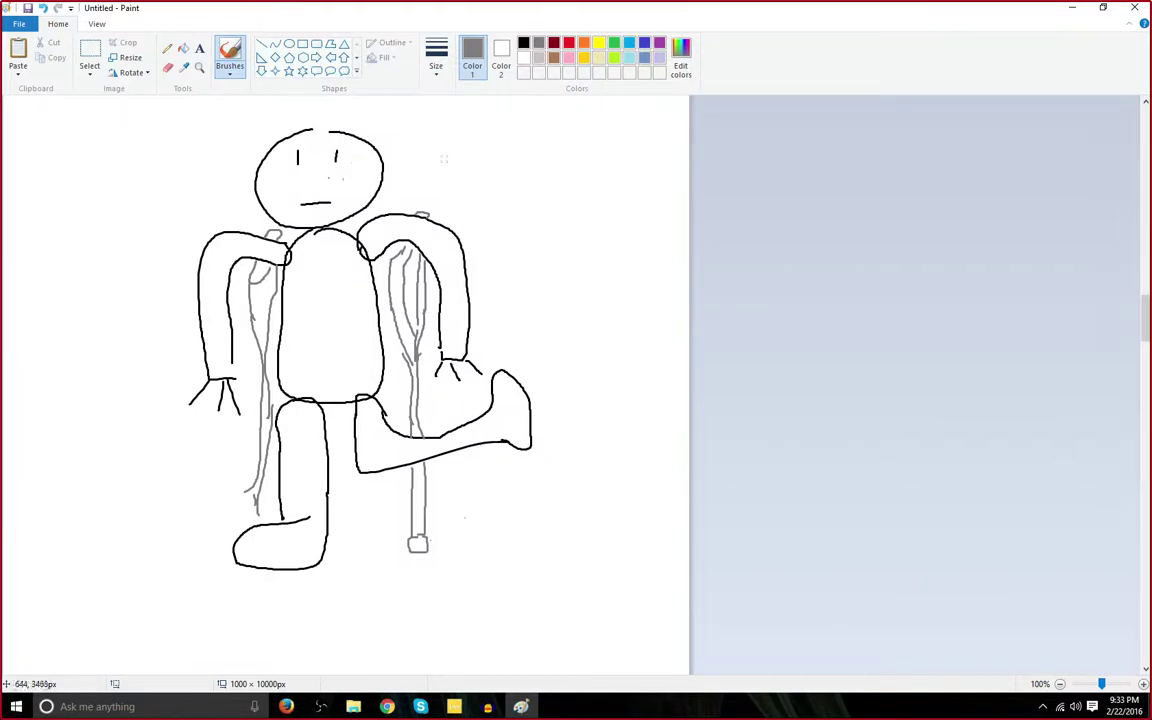
Add a few short grey brush strokes in the empty space beside the figure's head.
{"action": "mouse_move", "coordinate": [433, 165]}
{"action": "left_mouse_down"}
{"action": "mouse_move", "coordinate": [478, 138]}
{"action": "mouse_move", "coordinate": [489, 160]}
{"action": "mouse_move", "coordinate": [474, 116]}
{"action": "left_mouse_up"}
{"action": "mouse_move", "coordinate": [520, 160]}
{"action": "left_mouse_down"}
{"action": "mouse_move", "coordinate": [537, 110]}
{"action": "mouse_move", "coordinate": [555, 160]}
{"action": "left_mouse_up"}
{"action": "left_click_drag", "start_coordinate": [524, 150], "coordinate": [550, 150]}
On a blank area further down the canvas, draw a small black stick figure holding crutches, with two curved swing lines beside it.
{"action": "scroll", "coordinate": [555, 212], "scroll_direction": "down", "scroll_amount": 10}
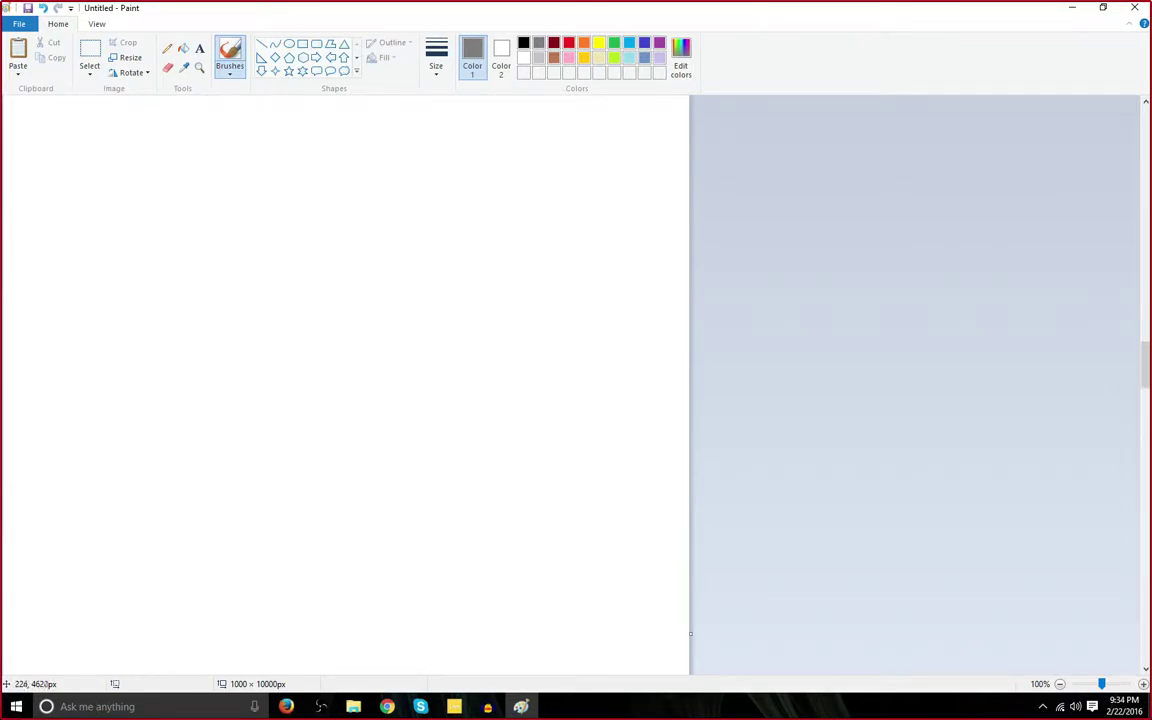
{"action": "left_click", "coordinate": [523, 42]}
{"action": "mouse_move", "coordinate": [116, 287]}
{"action": "left_mouse_down"}
{"action": "mouse_move", "coordinate": [69, 338]}
{"action": "mouse_move", "coordinate": [140, 298]}
{"action": "mouse_move", "coordinate": [112, 316]}
{"action": "mouse_move", "coordinate": [130, 324]}
{"action": "mouse_move", "coordinate": [78, 380]}
{"action": "mouse_move", "coordinate": [152, 368]}
{"action": "left_mouse_up"}
{"action": "mouse_move", "coordinate": [82, 390]}
{"action": "left_mouse_down"}
{"action": "mouse_move", "coordinate": [58, 487]}
{"action": "mouse_move", "coordinate": [88, 398]}
{"action": "mouse_move", "coordinate": [104, 482]}
{"action": "mouse_move", "coordinate": [133, 380]}
{"action": "left_mouse_up"}
{"action": "left_click_drag", "start_coordinate": [96, 343], "coordinate": [50, 528]}
{"action": "left_click_drag", "start_coordinate": [115, 465], "coordinate": [150, 520]}
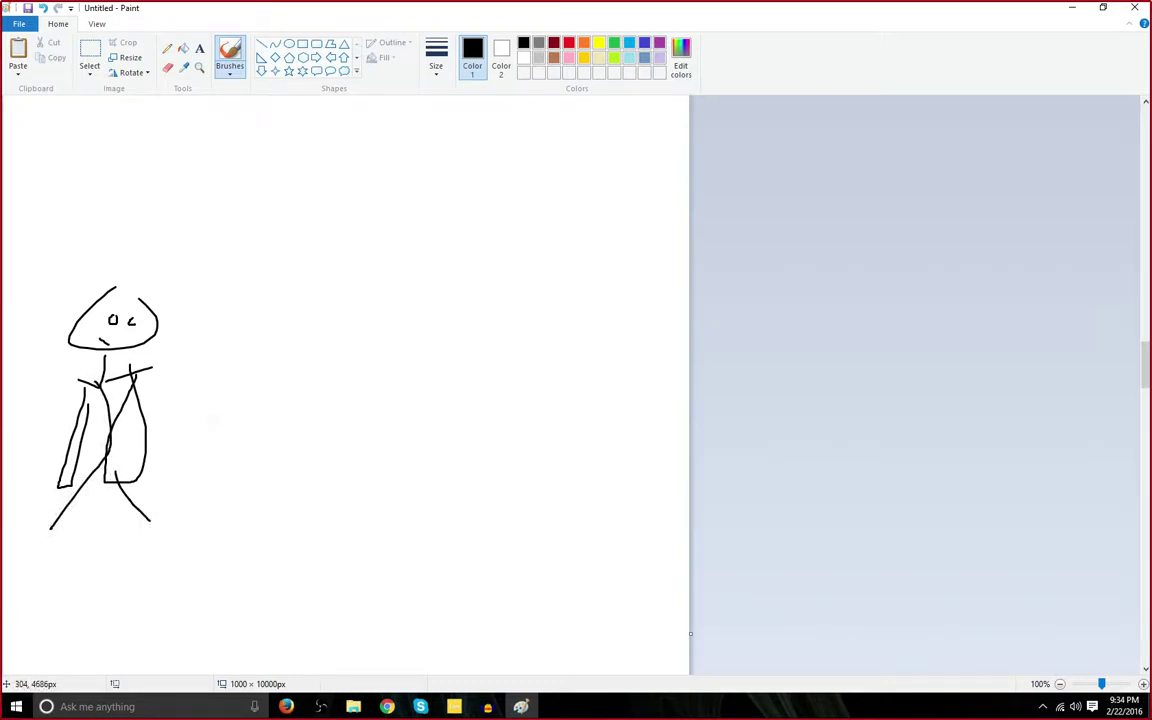
{"action": "left_click_drag", "start_coordinate": [160, 398], "coordinate": [417, 303]}
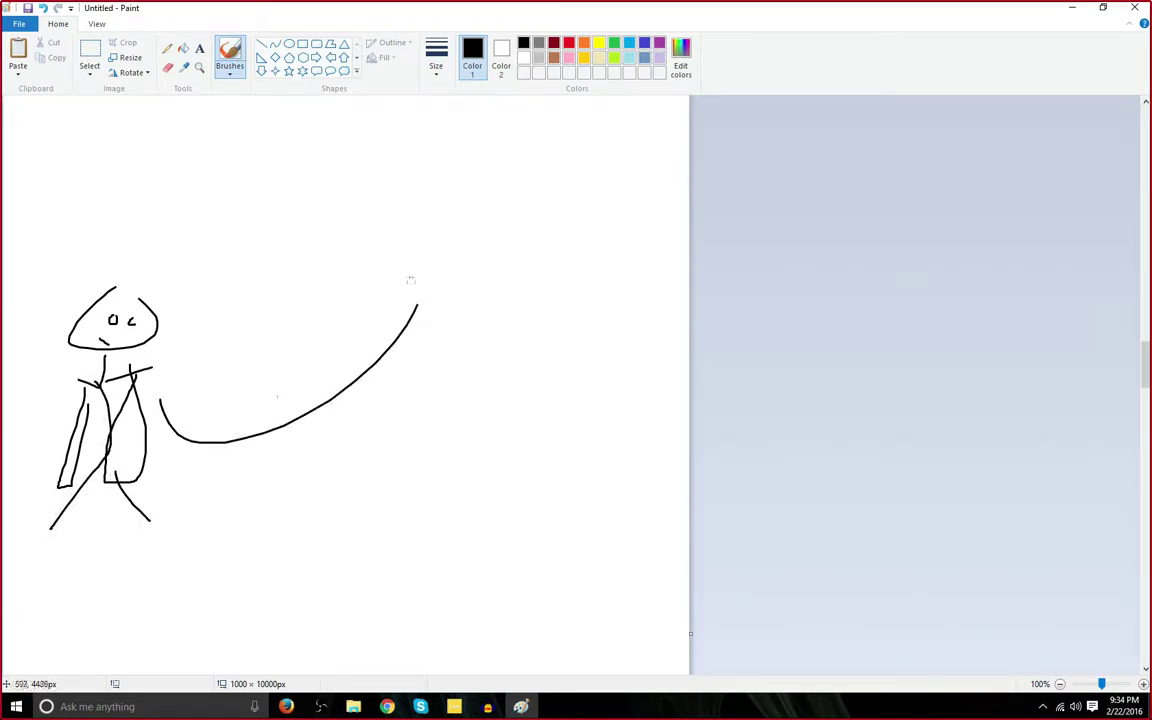
{"action": "left_click_drag", "start_coordinate": [230, 381], "coordinate": [330, 376]}
Draw a fallen black stick figure below the swing lines, lying sideways with crossed-out eyes and two crutches.
{"action": "mouse_move", "coordinate": [424, 462]}
{"action": "left_mouse_down"}
{"action": "mouse_move", "coordinate": [387, 481]}
{"action": "mouse_move", "coordinate": [438, 513]}
{"action": "mouse_move", "coordinate": [433, 458]}
{"action": "mouse_move", "coordinate": [411, 481]}
{"action": "left_mouse_up"}
{"action": "left_click_drag", "start_coordinate": [403, 498], "coordinate": [403, 504]}
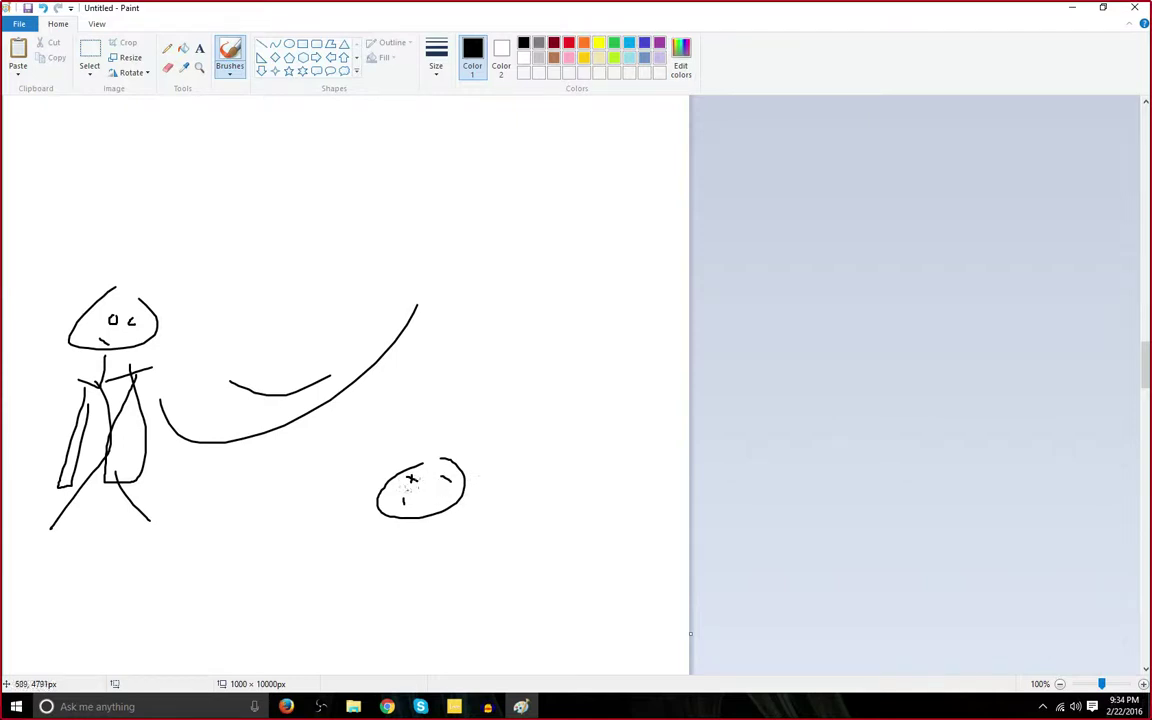
{"action": "left_click_drag", "start_coordinate": [466, 481], "coordinate": [527, 490]}
{"action": "left_click_drag", "start_coordinate": [508, 446], "coordinate": [521, 488]}
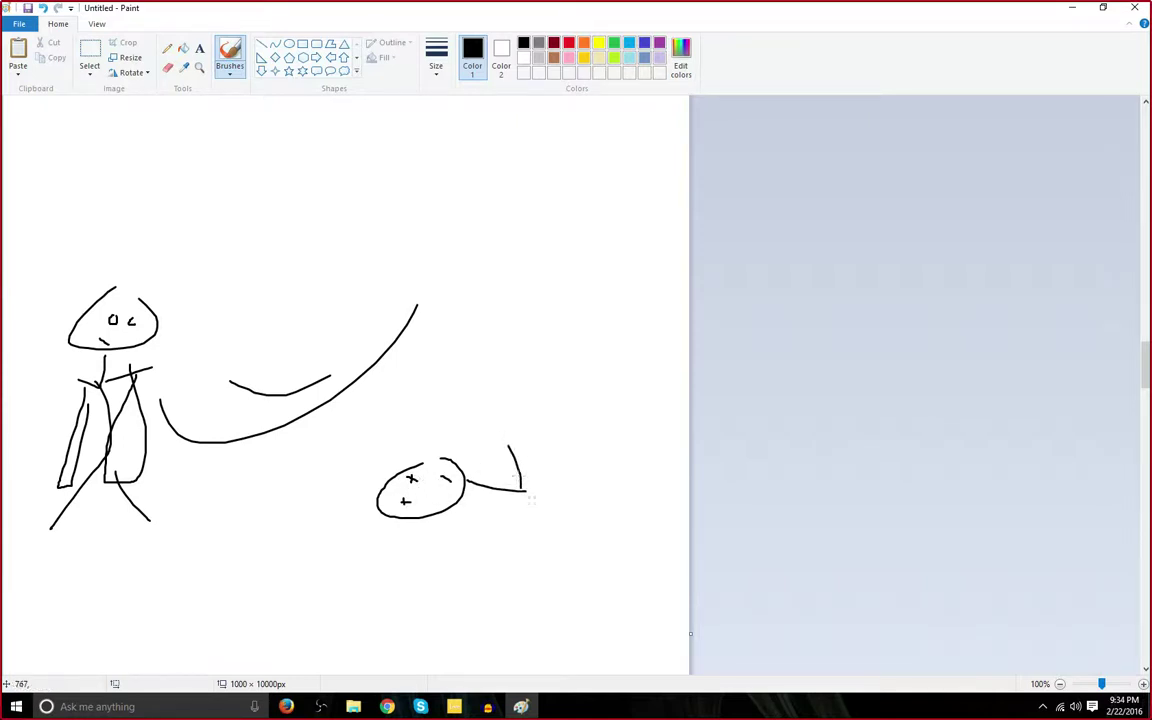
{"action": "mouse_move", "coordinate": [494, 531]}
{"action": "left_mouse_down"}
{"action": "mouse_move", "coordinate": [529, 496]}
{"action": "mouse_move", "coordinate": [603, 521]}
{"action": "mouse_move", "coordinate": [598, 568]}
{"action": "left_mouse_up"}
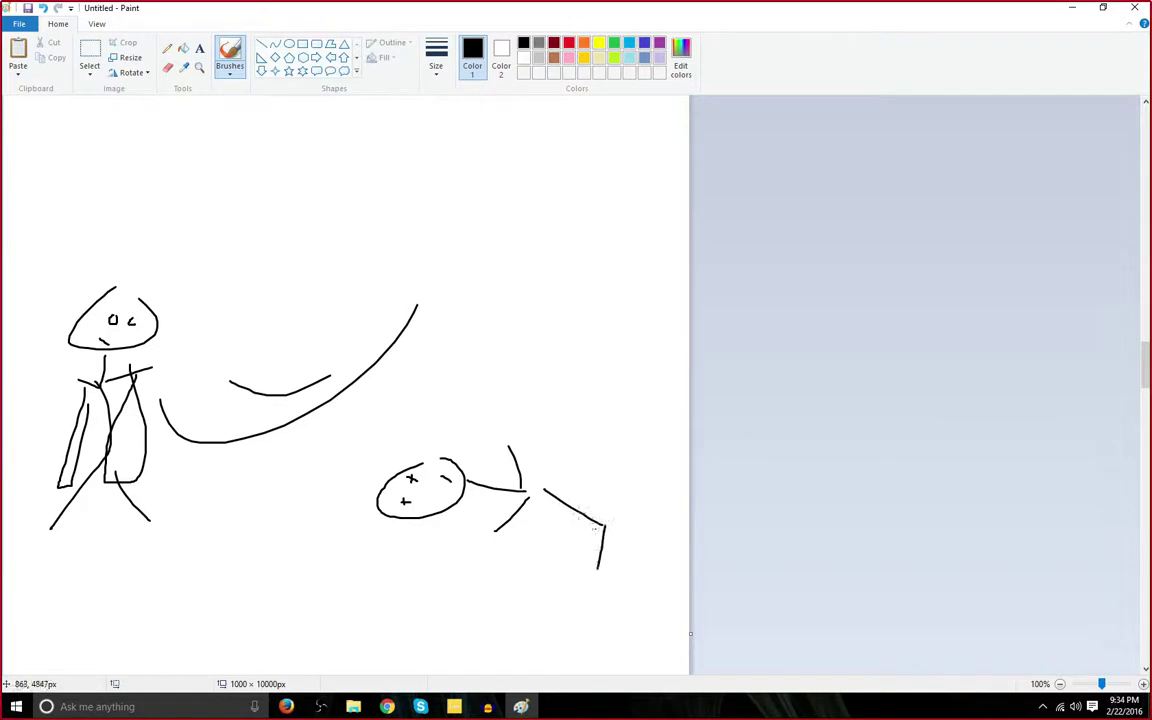
{"action": "left_click_drag", "start_coordinate": [600, 523], "coordinate": [680, 532]}
{"action": "mouse_move", "coordinate": [530, 482]}
{"action": "left_mouse_down"}
{"action": "mouse_move", "coordinate": [628, 463]}
{"action": "mouse_move", "coordinate": [535, 483]}
{"action": "mouse_move", "coordinate": [590, 567]}
{"action": "mouse_move", "coordinate": [527, 497]}
{"action": "left_mouse_up"}
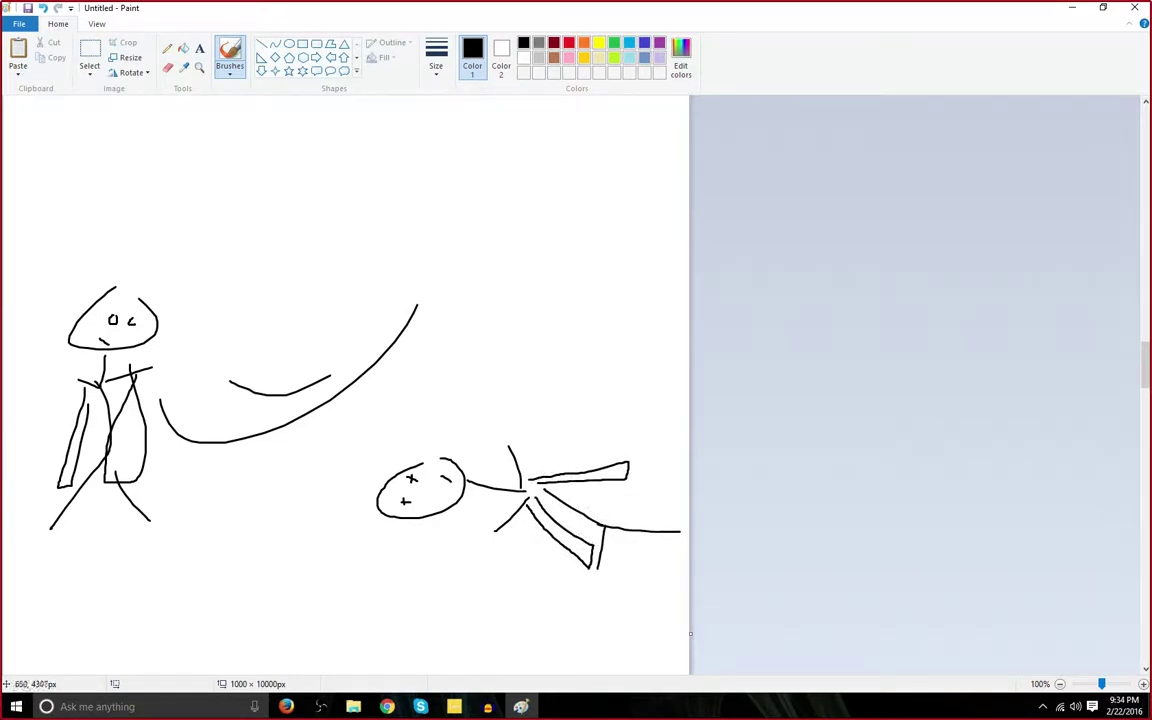
Add red strokes around the fallen figure's head and light grey strokes along its two crutches.
{"action": "left_click", "coordinate": [569, 43]}
{"action": "mouse_move", "coordinate": [393, 545]}
{"action": "left_mouse_down"}
{"action": "mouse_move", "coordinate": [403, 524]}
{"action": "mouse_move", "coordinate": [344, 527]}
{"action": "left_mouse_up"}
{"action": "left_click_drag", "start_coordinate": [373, 483], "coordinate": [318, 476]}
{"action": "left_click_drag", "start_coordinate": [383, 444], "coordinate": [379, 466]}
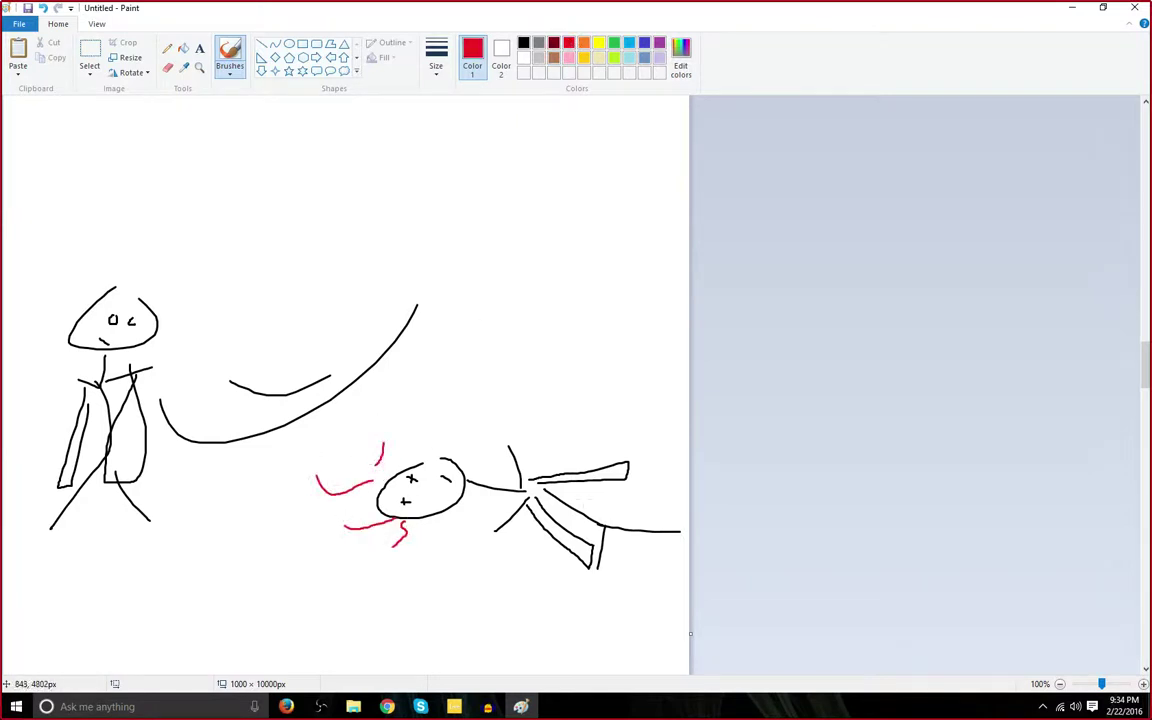
{"action": "left_click", "coordinate": [538, 58]}
{"action": "left_click_drag", "start_coordinate": [541, 483], "coordinate": [585, 472]}
{"action": "left_click_drag", "start_coordinate": [532, 505], "coordinate": [588, 563]}
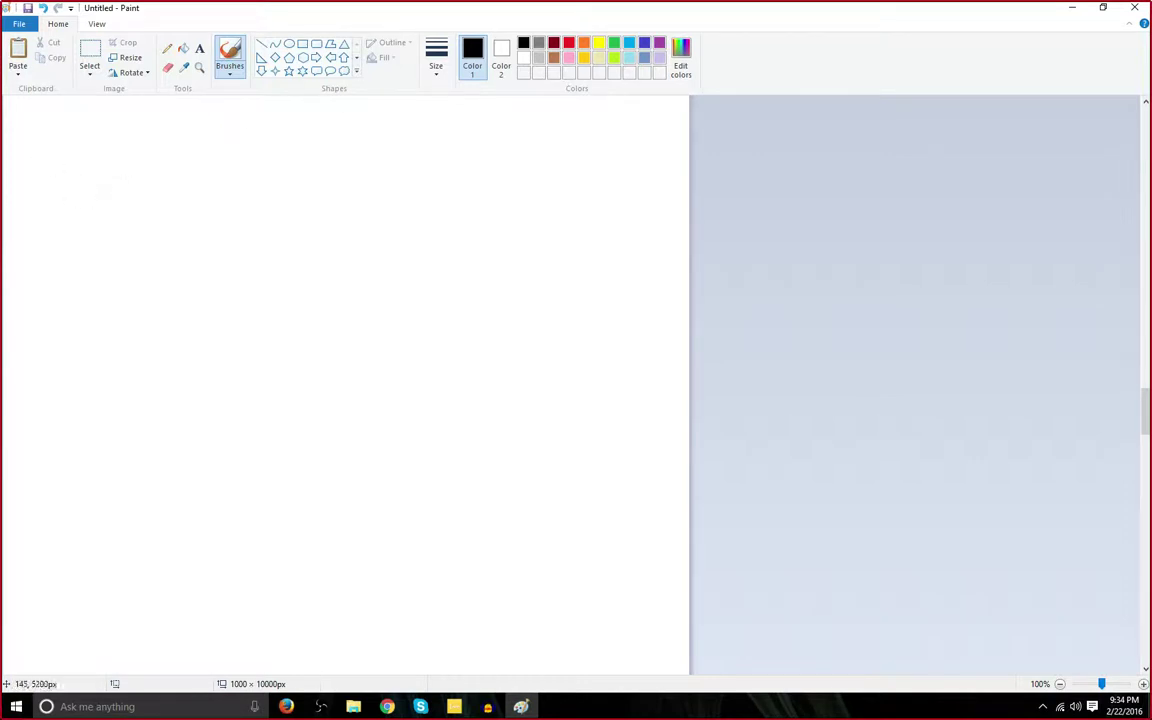
On the next blank area, draw a large black crutch with a wide top pad, a collar band and dashes down the shaft.
{"action": "mouse_move", "coordinate": [97, 188]}
{"action": "left_mouse_down"}
{"action": "mouse_move", "coordinate": [134, 339]}
{"action": "mouse_move", "coordinate": [138, 507]}
{"action": "mouse_move", "coordinate": [150, 324]}
{"action": "mouse_move", "coordinate": [195, 197]}
{"action": "left_mouse_up"}
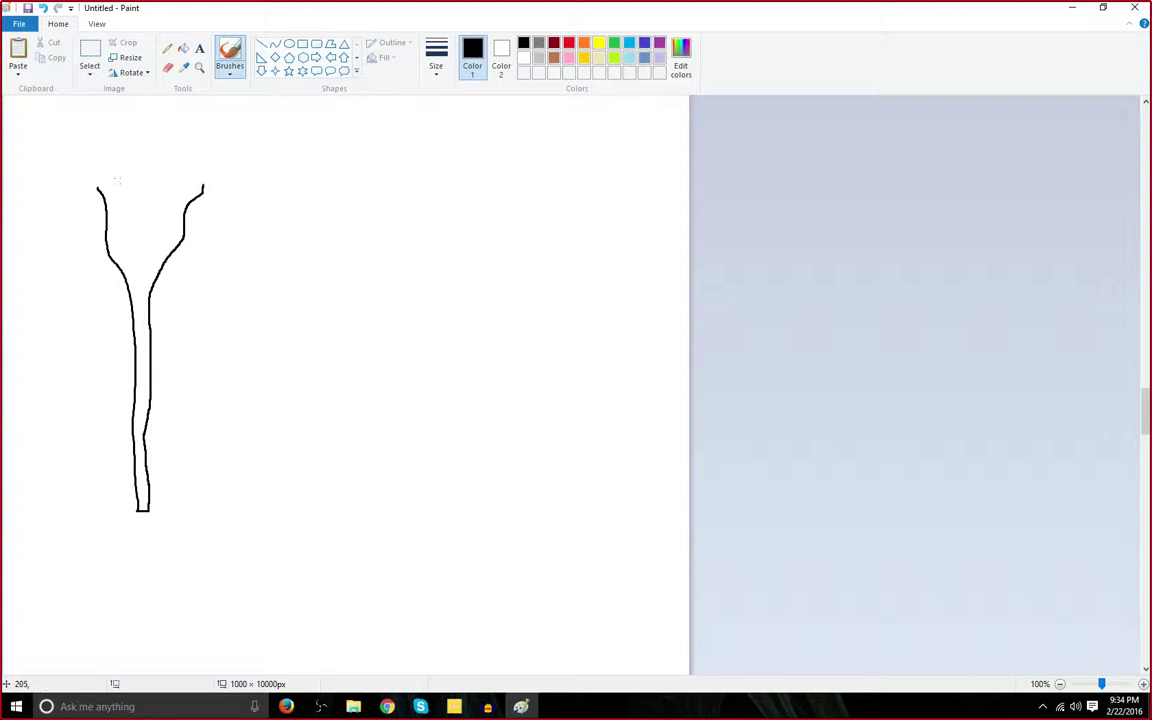
{"action": "mouse_move", "coordinate": [98, 188]}
{"action": "left_mouse_down"}
{"action": "mouse_move", "coordinate": [201, 190]}
{"action": "mouse_move", "coordinate": [110, 199]}
{"action": "left_mouse_up"}
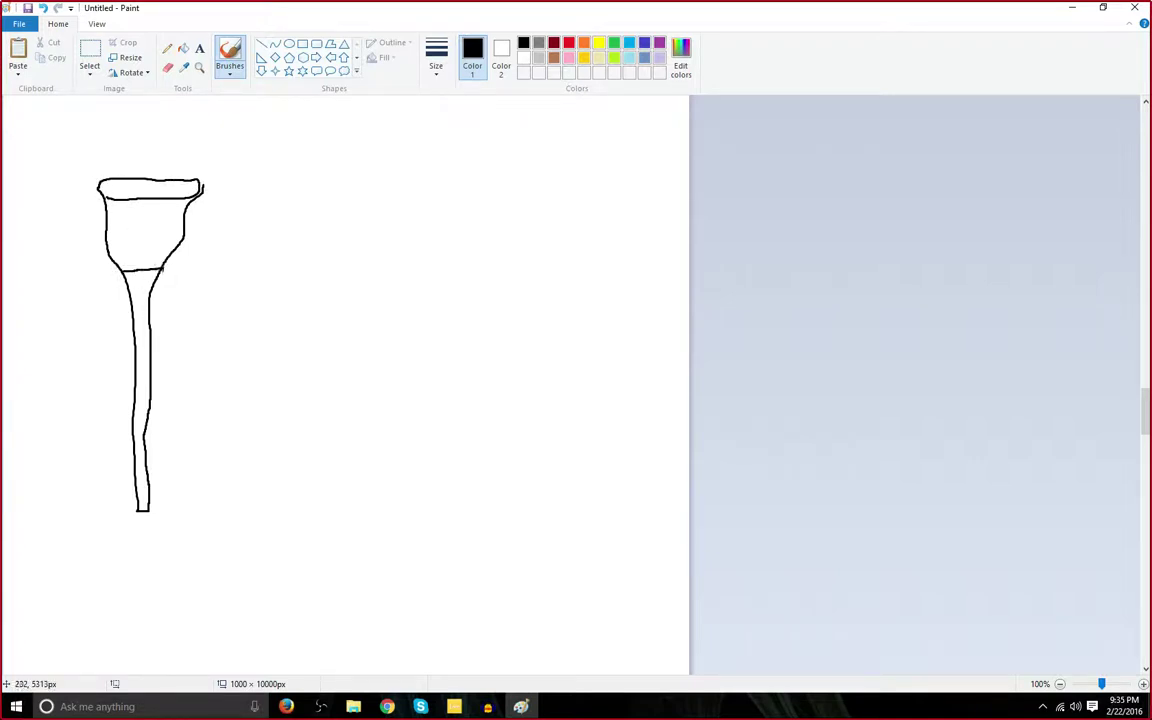
{"action": "left_click_drag", "start_coordinate": [122, 269], "coordinate": [125, 285]}
{"action": "left_click_drag", "start_coordinate": [138, 386], "coordinate": [143, 476]}
Check the recording in Open Broadcaster Software, and back in Paint add zigzag texture to the crutch's pad and a small tip at its foot.
{"action": "left_click", "coordinate": [320, 707]}
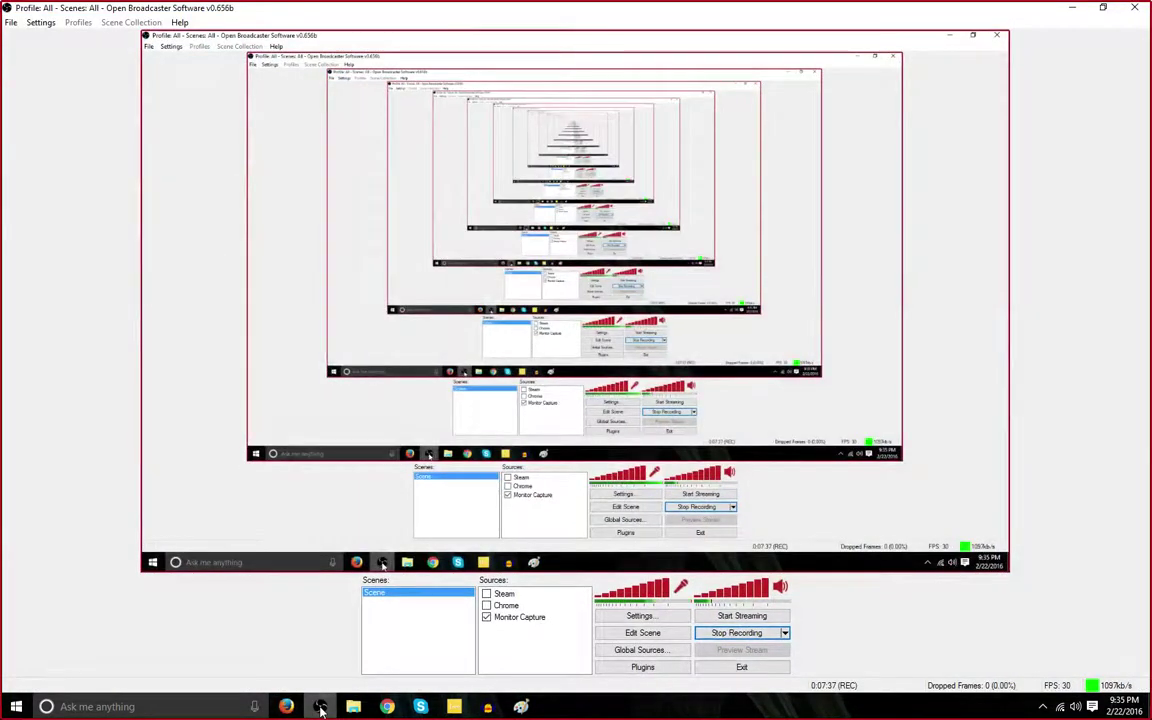
{"action": "left_click", "coordinate": [320, 707]}
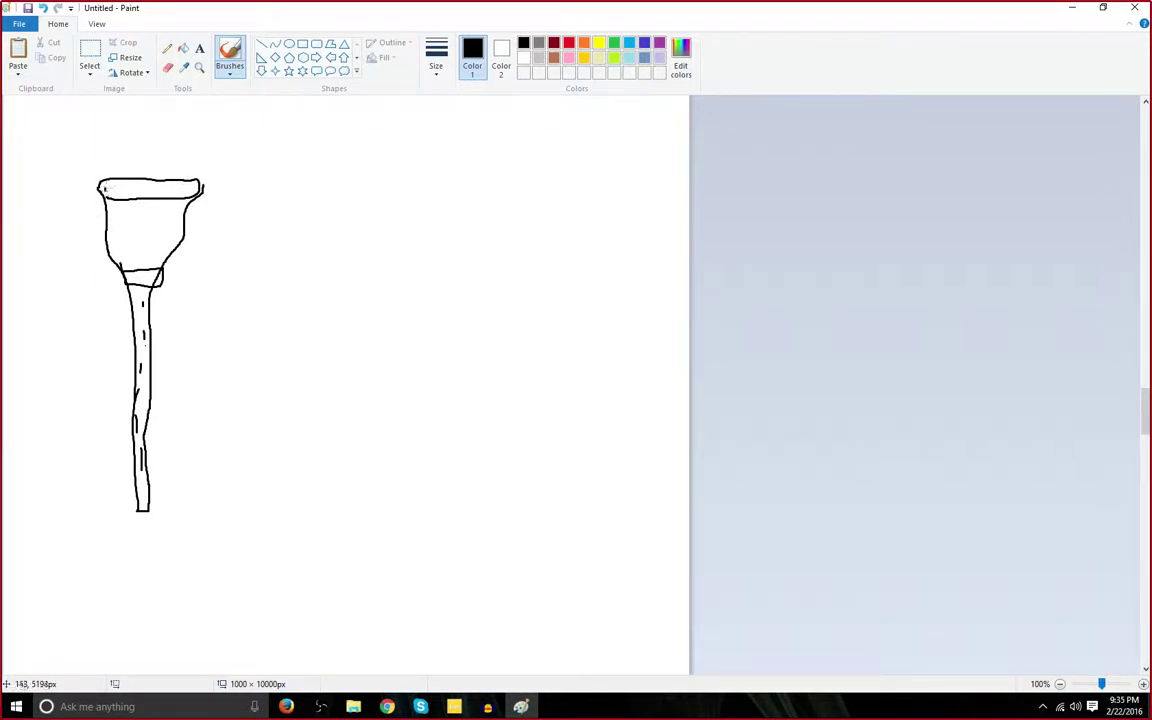
{"action": "left_click_drag", "start_coordinate": [106, 188], "coordinate": [188, 187]}
{"action": "left_click_drag", "start_coordinate": [137, 510], "coordinate": [150, 512]}
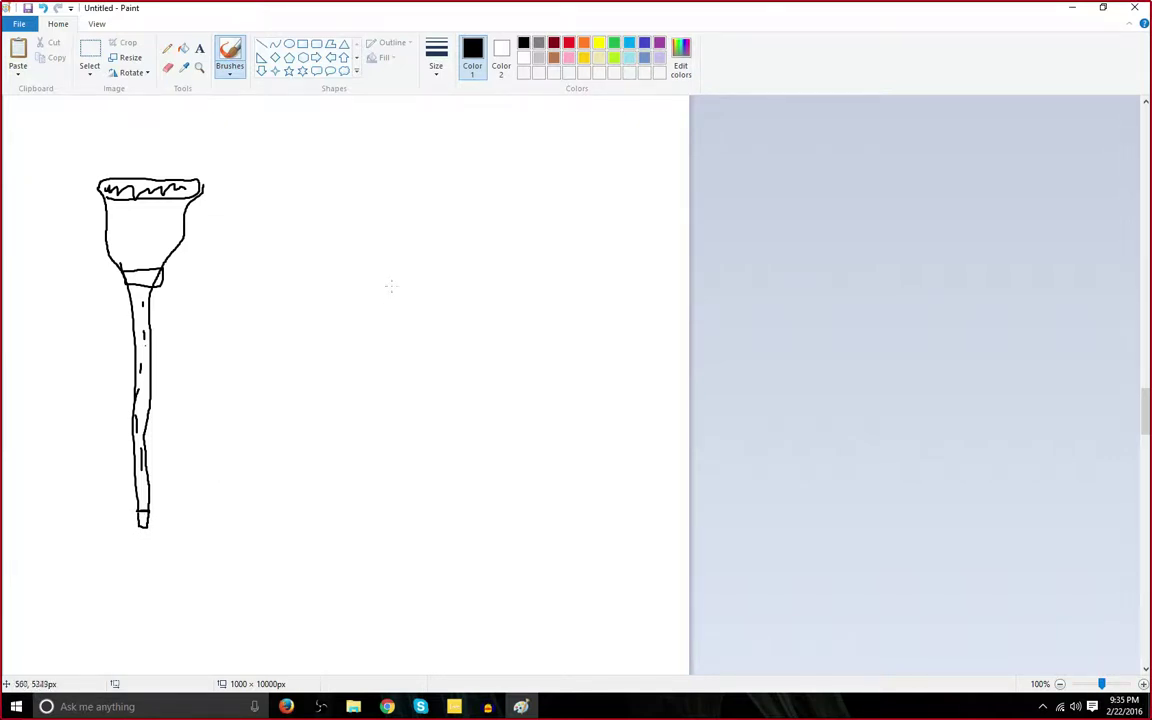
{"action": "mouse_move", "coordinate": [366, 158]}
{"action": "left_mouse_down"}
{"action": "mouse_move", "coordinate": [328, 220]}
{"action": "mouse_move", "coordinate": [358, 156]}
{"action": "mouse_move", "coordinate": [365, 192]}
{"action": "mouse_move", "coordinate": [350, 190]}
{"action": "mouse_move", "coordinate": [366, 208]}
{"action": "mouse_move", "coordinate": [353, 266]}
{"action": "left_mouse_up"}
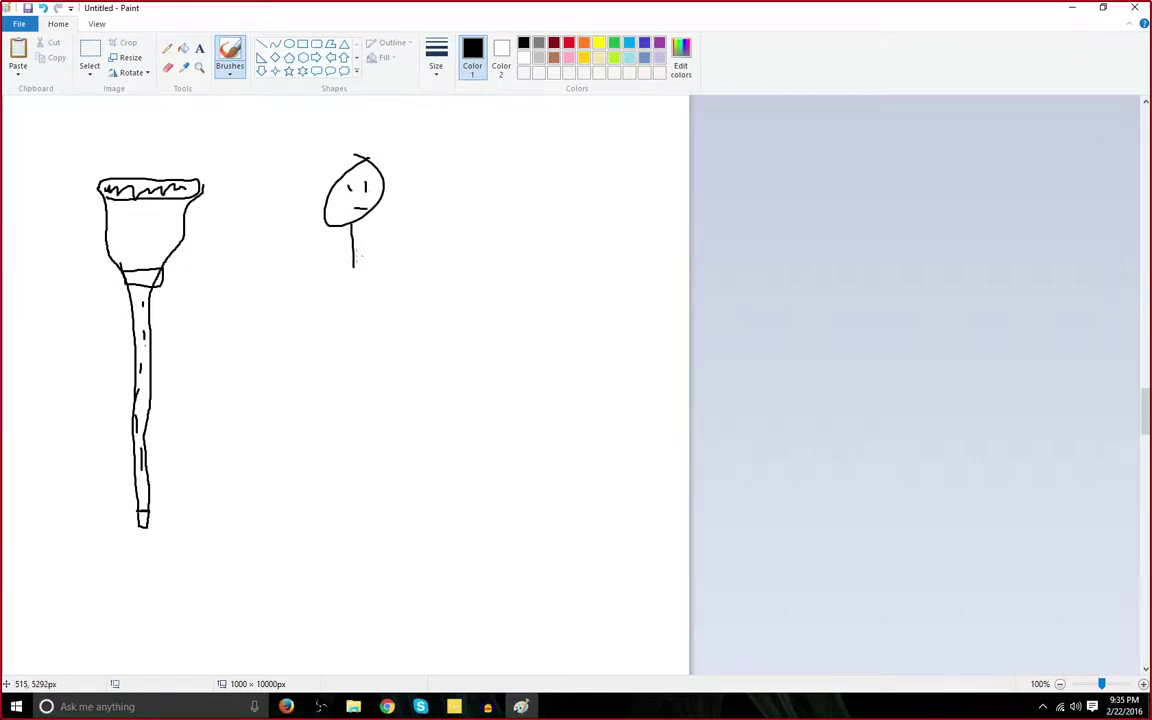
{"action": "mouse_move", "coordinate": [366, 240]}
{"action": "left_mouse_down"}
{"action": "mouse_move", "coordinate": [356, 278]}
{"action": "mouse_move", "coordinate": [377, 279]}
{"action": "mouse_move", "coordinate": [500, 253]}
{"action": "mouse_move", "coordinate": [357, 247]}
{"action": "left_mouse_up"}
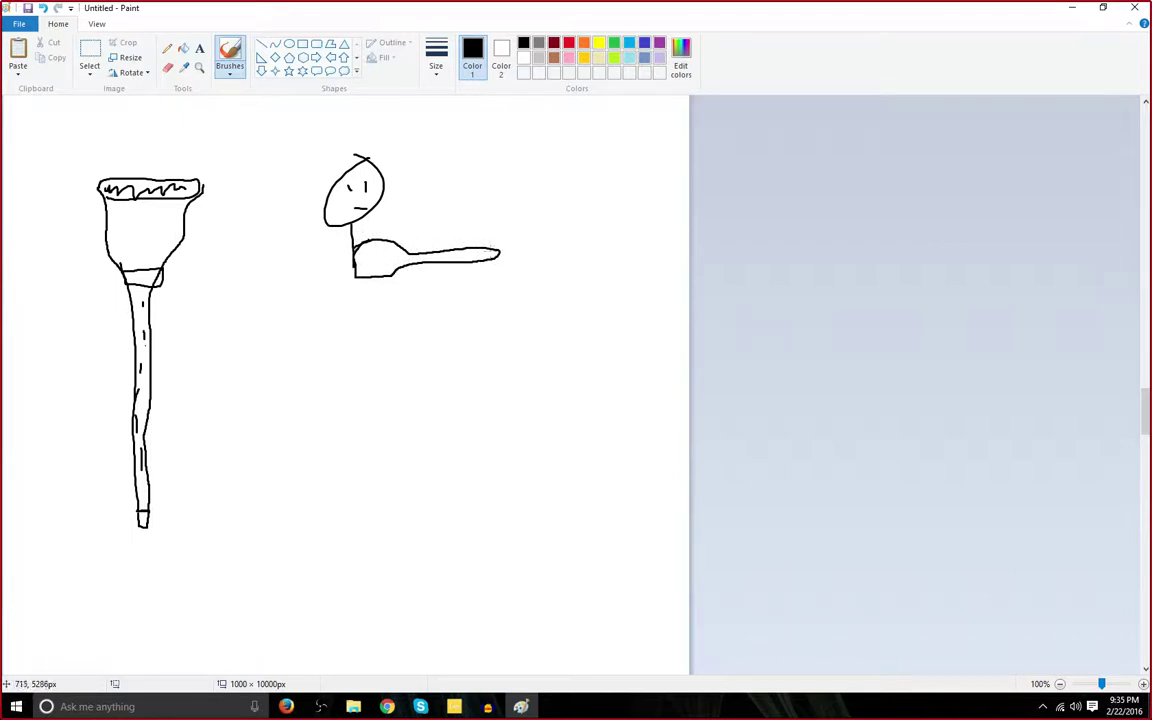
{"action": "left_click_drag", "start_coordinate": [490, 253], "coordinate": [546, 242]}
{"action": "key", "text": "ctrl+z"}
{"action": "key", "text": "ctrl+z"}
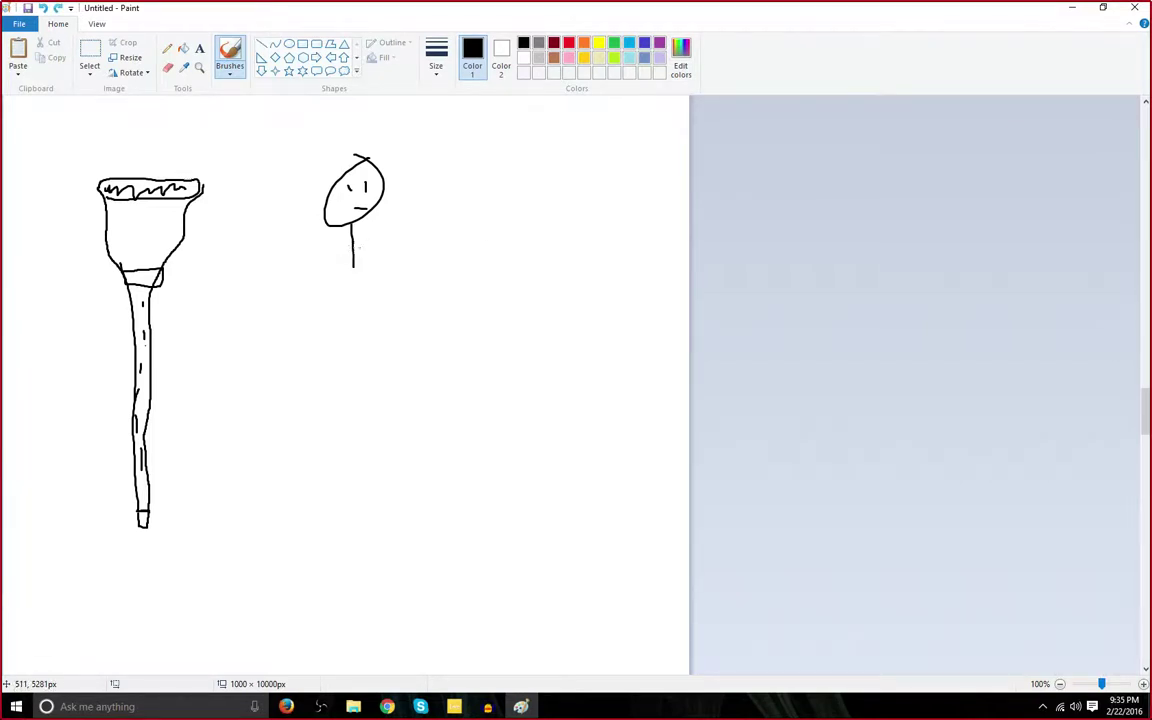
{"action": "mouse_move", "coordinate": [354, 268]}
{"action": "left_mouse_down"}
{"action": "mouse_move", "coordinate": [500, 259]}
{"action": "mouse_move", "coordinate": [356, 248]}
{"action": "left_mouse_up"}
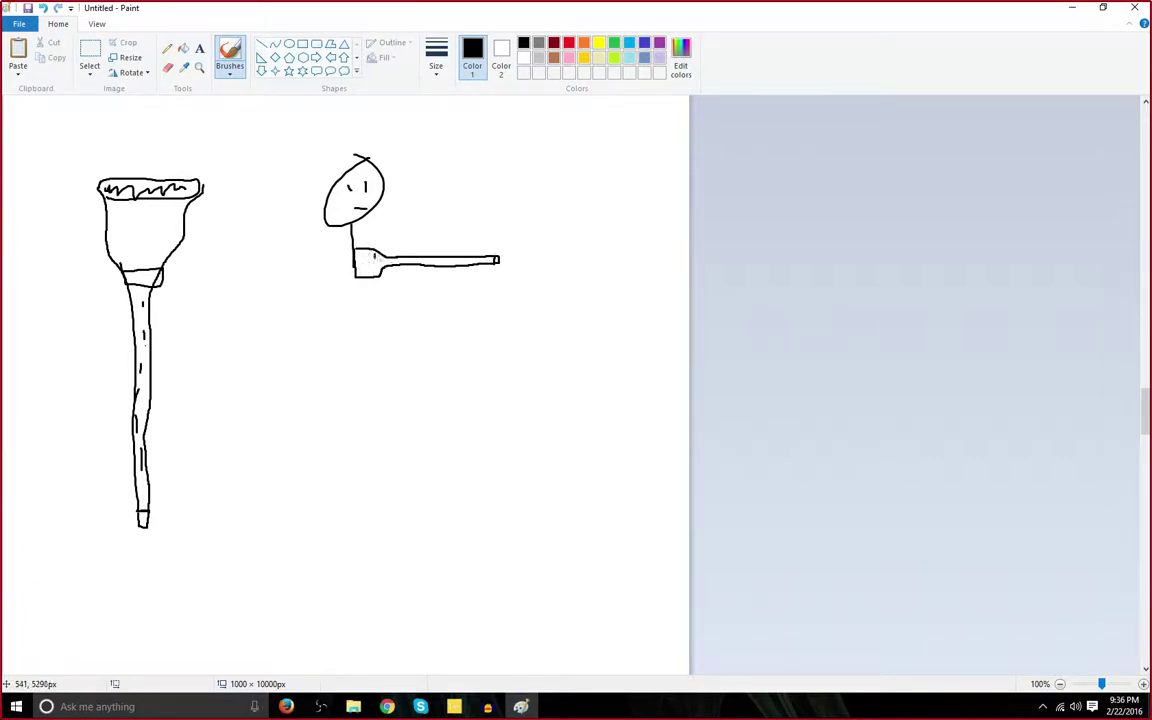
{"action": "mouse_move", "coordinate": [373, 255]}
{"action": "left_mouse_down"}
{"action": "mouse_move", "coordinate": [381, 272]}
{"action": "mouse_move", "coordinate": [357, 275]}
{"action": "left_mouse_up"}
{"action": "key", "text": "ctrl+z"}
{"action": "key", "text": "ctrl+z"}
{"action": "key", "text": "ctrl+z"}
{"action": "key", "text": "ctrl+z"}
{"action": "key", "text": "ctrl+z"}
{"action": "key", "text": "ctrl+z"}
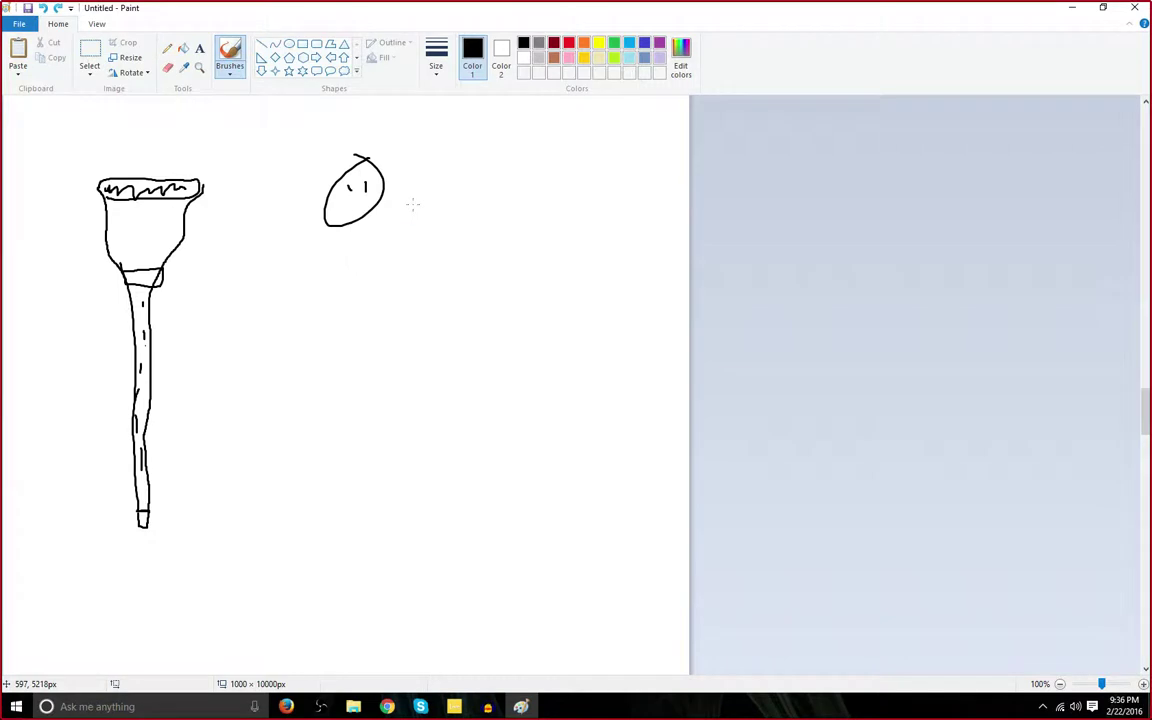
{"action": "key", "text": "ctrl+z"}
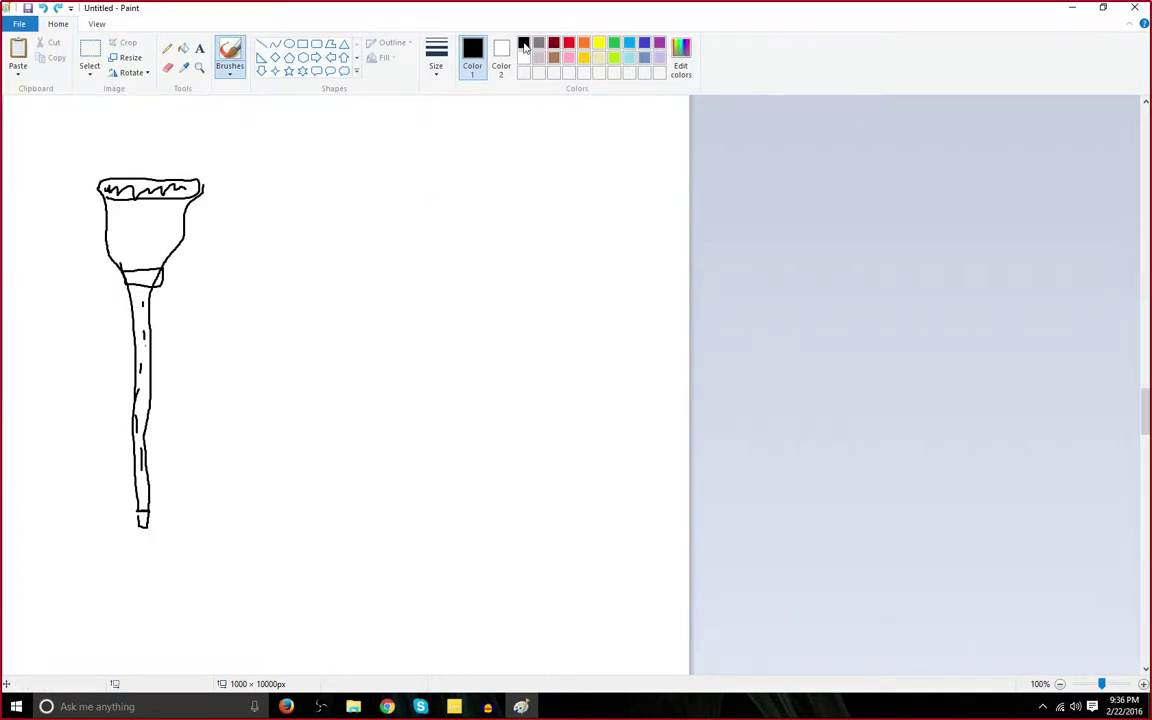
Draw a large frowning head in black beside the crutch and a smiling head near the canvas's far edge.
{"action": "left_click_drag", "start_coordinate": [325, 198], "coordinate": [353, 208]}
{"action": "mouse_move", "coordinate": [298, 243]}
{"action": "left_mouse_down"}
{"action": "mouse_move", "coordinate": [284, 278]}
{"action": "mouse_move", "coordinate": [310, 248]}
{"action": "left_mouse_up"}
{"action": "left_click_drag", "start_coordinate": [369, 243], "coordinate": [368, 250]}
{"action": "mouse_move", "coordinate": [278, 316]}
{"action": "left_mouse_down"}
{"action": "mouse_move", "coordinate": [354, 325]}
{"action": "mouse_move", "coordinate": [308, 320]}
{"action": "left_mouse_up"}
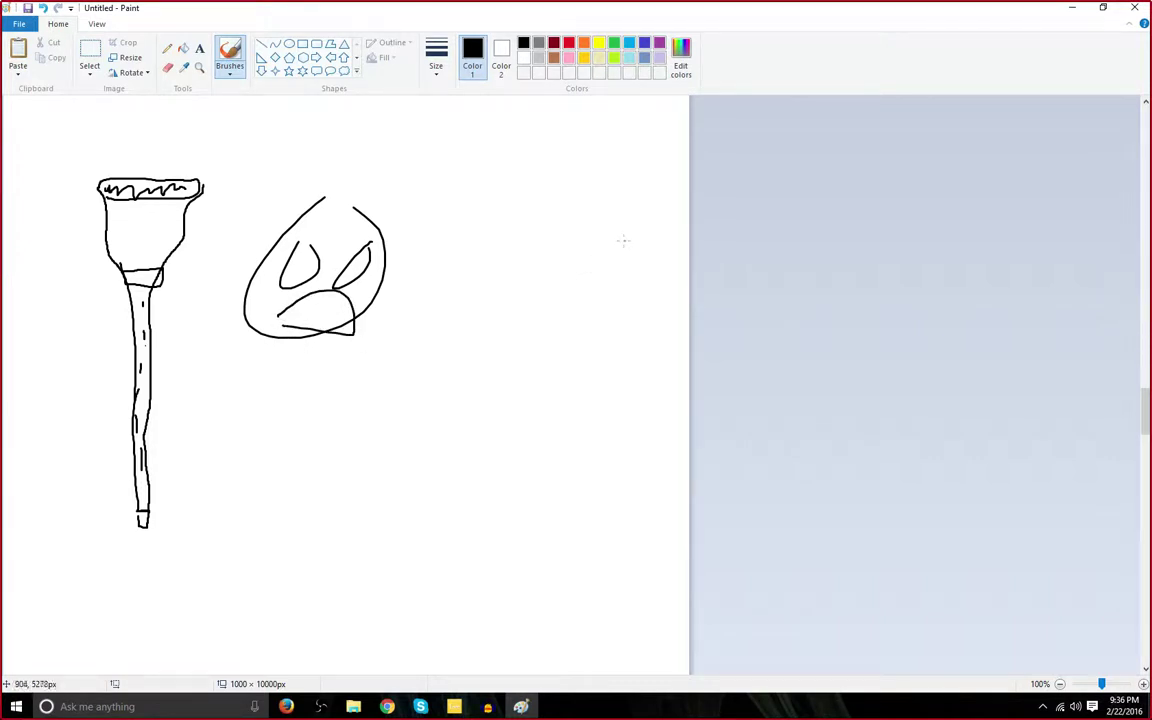
{"action": "mouse_move", "coordinate": [577, 258]}
{"action": "left_mouse_down"}
{"action": "mouse_move", "coordinate": [649, 342]}
{"action": "mouse_move", "coordinate": [636, 259]}
{"action": "mouse_move", "coordinate": [572, 264]}
{"action": "mouse_move", "coordinate": [600, 296]}
{"action": "mouse_move", "coordinate": [644, 316]}
{"action": "mouse_move", "coordinate": [583, 369]}
{"action": "mouse_move", "coordinate": [560, 334]}
{"action": "left_mouse_up"}
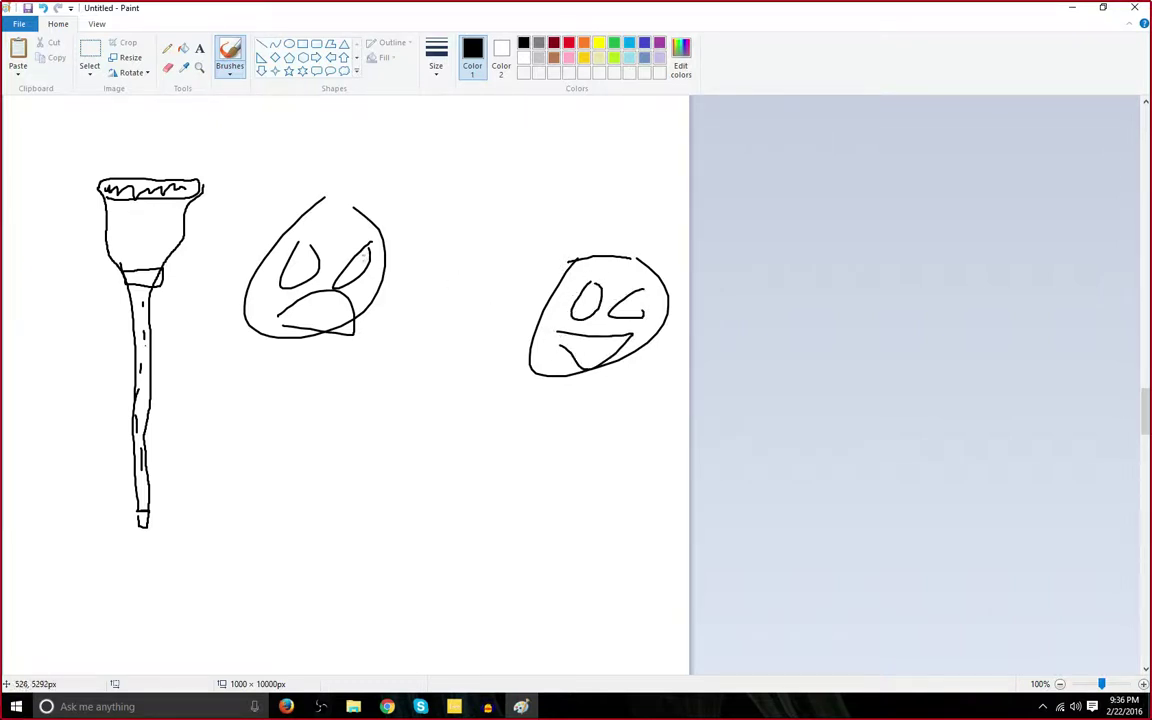
Draw a long black crutch reaching from the frowning head to the top of the smiling head, with dark red impact lines where it hits.
{"action": "mouse_move", "coordinate": [340, 340]}
{"action": "left_mouse_down"}
{"action": "mouse_move", "coordinate": [496, 112]}
{"action": "mouse_move", "coordinate": [562, 264]}
{"action": "left_mouse_up"}
{"action": "key", "text": "ctrl+z"}
{"action": "mouse_move", "coordinate": [315, 351]}
{"action": "left_mouse_down"}
{"action": "mouse_move", "coordinate": [622, 240]}
{"action": "mouse_move", "coordinate": [609, 230]}
{"action": "mouse_move", "coordinate": [498, 266]}
{"action": "mouse_move", "coordinate": [375, 271]}
{"action": "mouse_move", "coordinate": [302, 340]}
{"action": "left_mouse_up"}
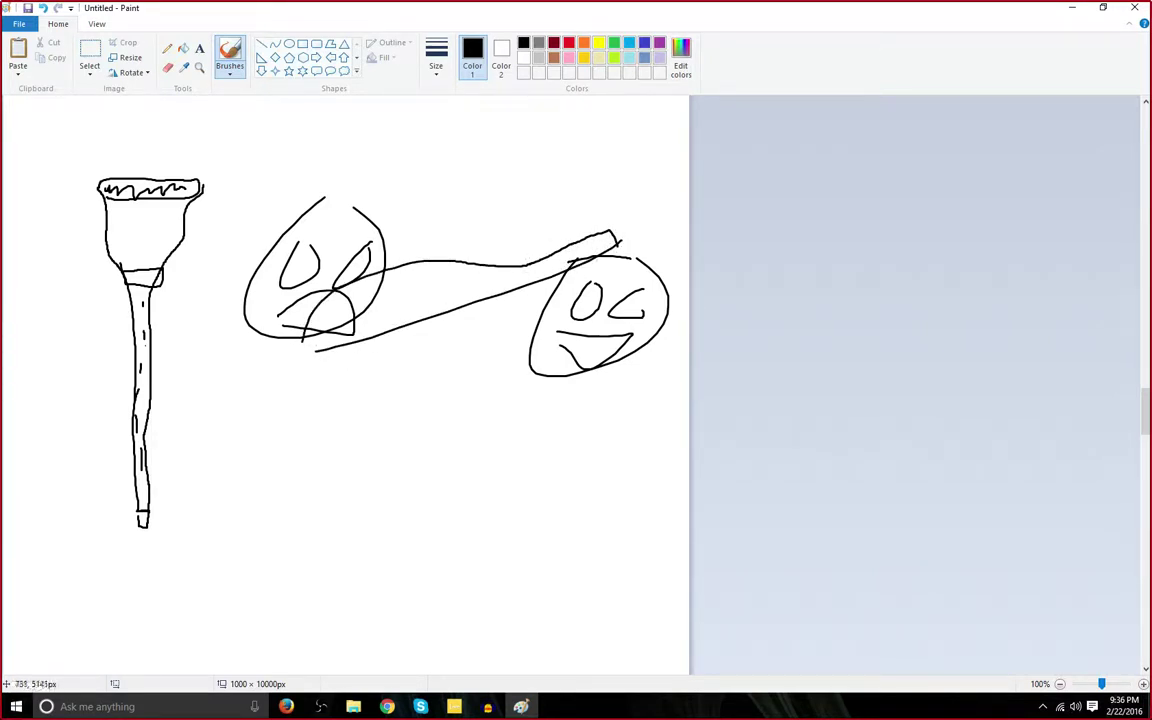
{"action": "left_click", "coordinate": [553, 42]}
{"action": "mouse_move", "coordinate": [588, 245]}
{"action": "left_mouse_down"}
{"action": "mouse_move", "coordinate": [612, 182]}
{"action": "mouse_move", "coordinate": [474, 237]}
{"action": "mouse_move", "coordinate": [546, 188]}
{"action": "mouse_move", "coordinate": [459, 288]}
{"action": "left_mouse_up"}
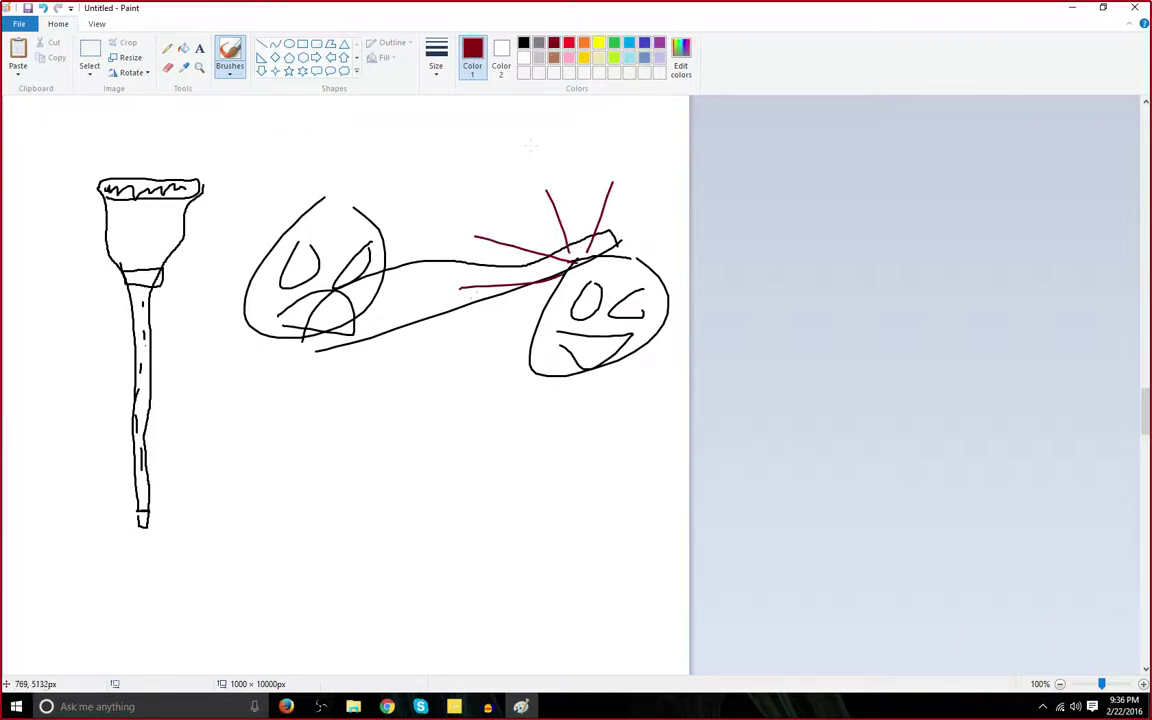
Set the drawing colour back to black and erase the top of the smiling head where the crutch hits it.
{"action": "left_click", "coordinate": [523, 42]}
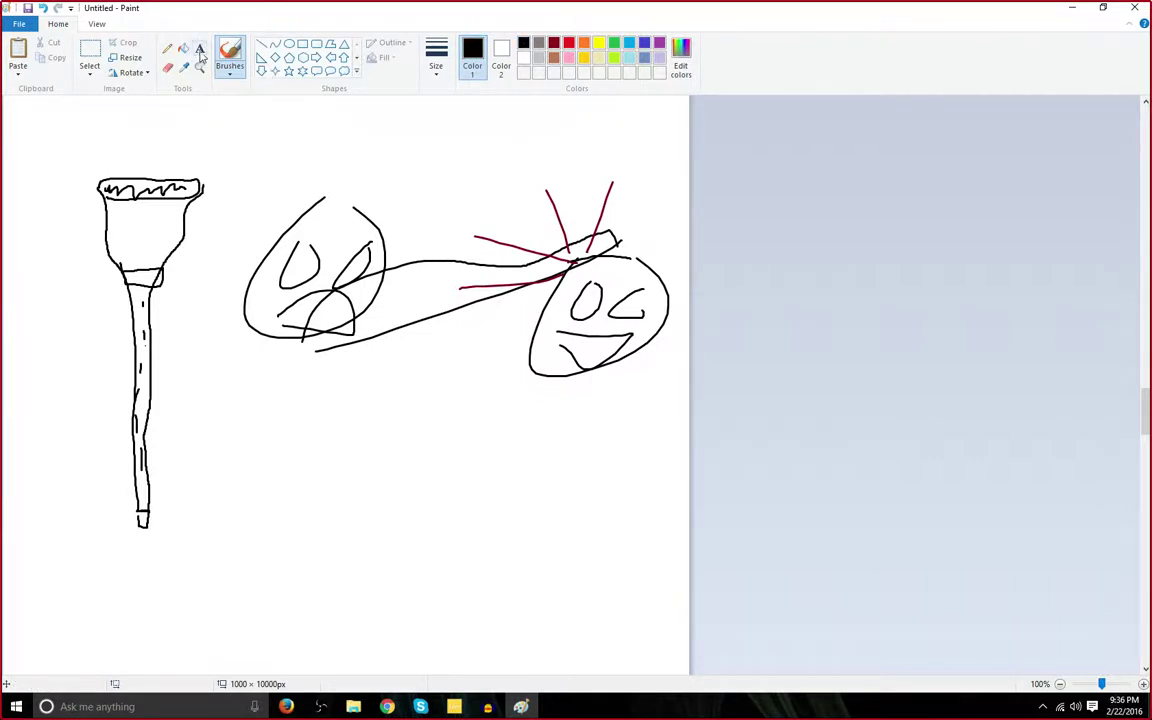
{"action": "left_click", "coordinate": [170, 68]}
{"action": "left_click", "coordinate": [567, 267]}
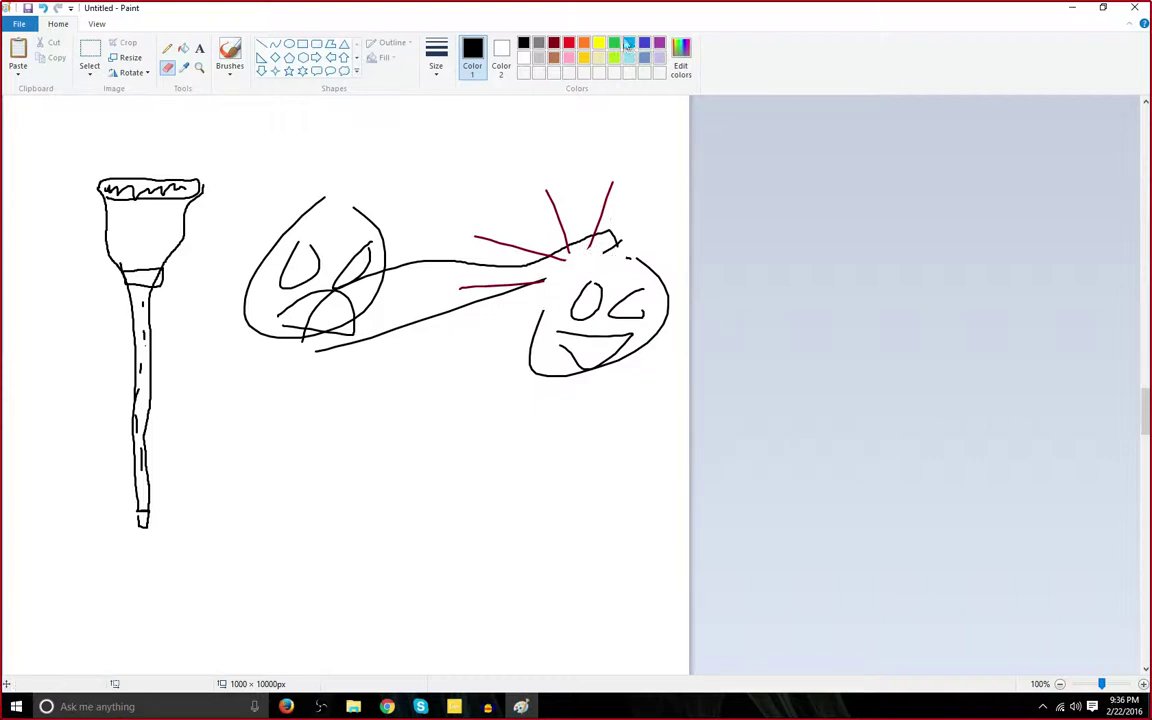
{"action": "left_click", "coordinate": [599, 44]}
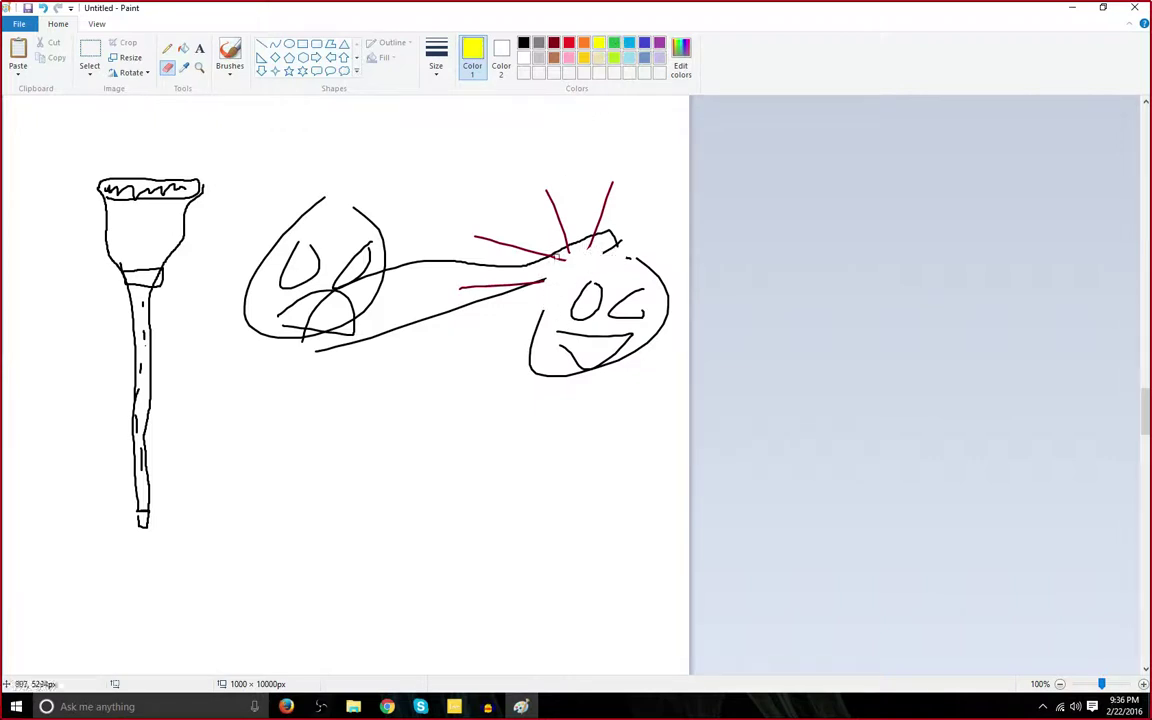
{"action": "left_click", "coordinate": [229, 55]}
{"action": "mouse_move", "coordinate": [588, 280]}
{"action": "left_mouse_down"}
{"action": "mouse_move", "coordinate": [480, 357]}
{"action": "mouse_move", "coordinate": [604, 265]}
{"action": "mouse_move", "coordinate": [655, 206]}
{"action": "left_mouse_up"}
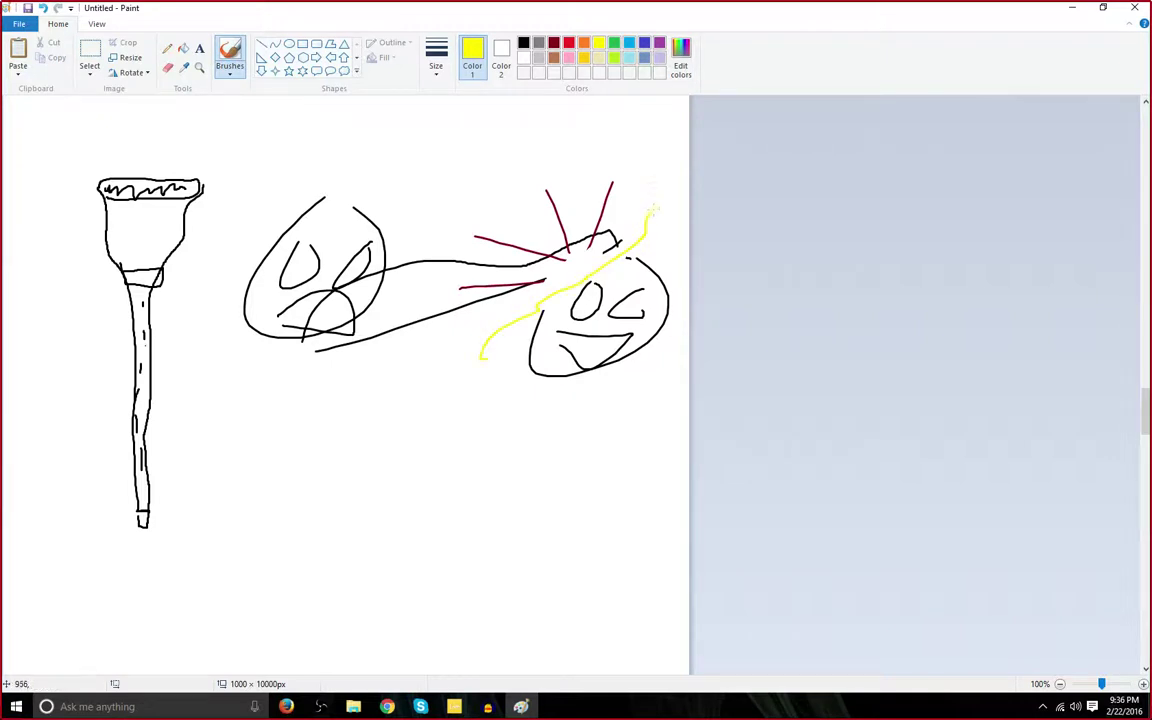
{"action": "key", "text": "ctrl+z"}
{"action": "key", "text": "ctrl+z"}
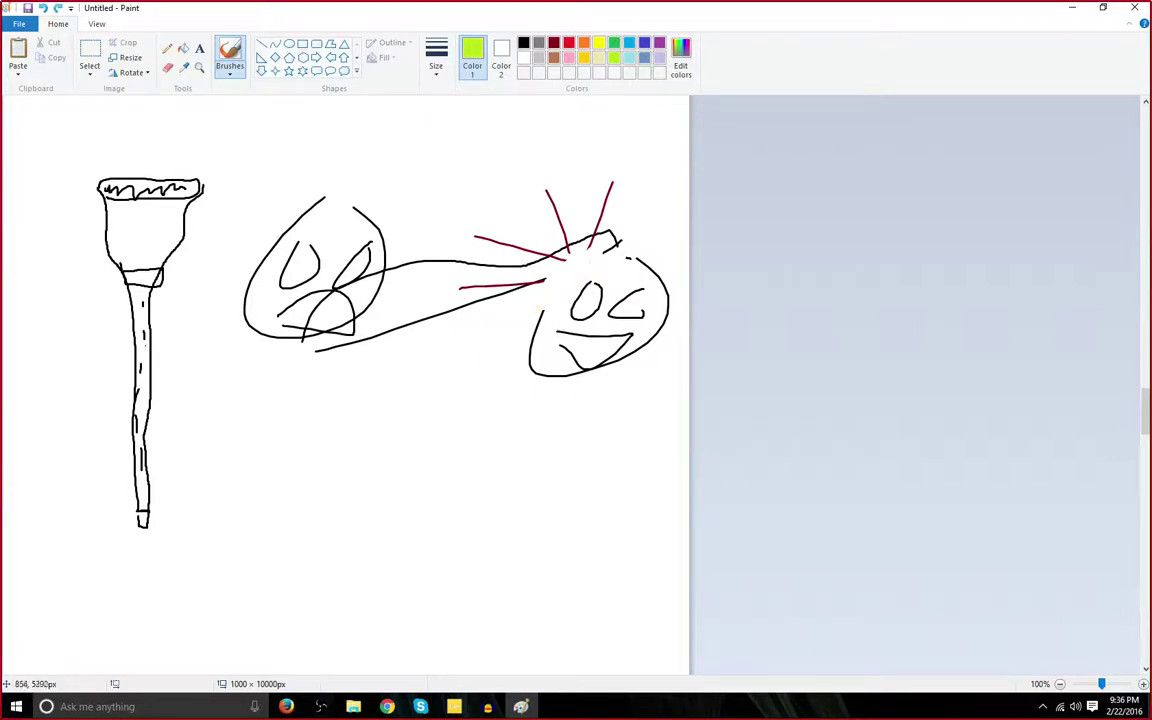
{"action": "left_click_drag", "start_coordinate": [528, 243], "coordinate": [432, 321]}
{"action": "key", "text": "ctrl+z"}
{"action": "left_click", "coordinate": [629, 45]}
{"action": "left_click_drag", "start_coordinate": [510, 270], "coordinate": [420, 310]}
{"action": "key", "text": "ctrl+z"}
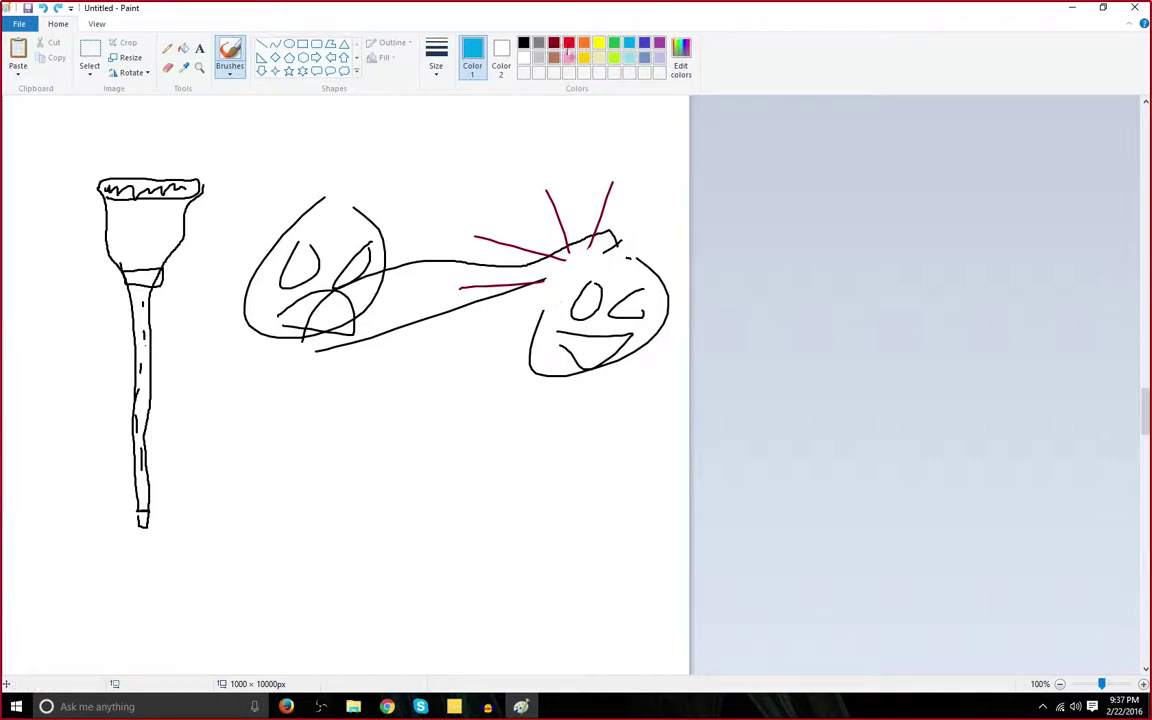
Draw dark red streams curving down from the hit spot on the smiling head, two thin and two with a thicker brush.
{"action": "left_click", "coordinate": [553, 43]}
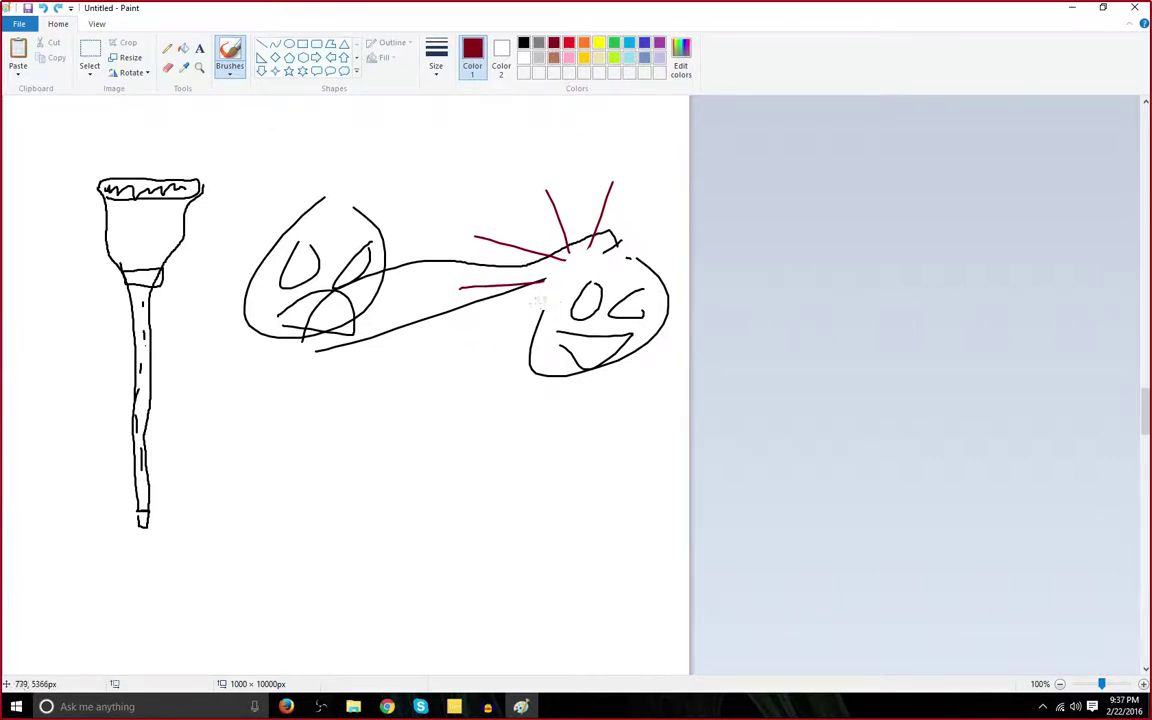
{"action": "mouse_move", "coordinate": [541, 296]}
{"action": "left_mouse_down"}
{"action": "mouse_move", "coordinate": [389, 409]}
{"action": "mouse_move", "coordinate": [386, 466]}
{"action": "left_mouse_up"}
{"action": "left_click_drag", "start_coordinate": [529, 298], "coordinate": [378, 460]}
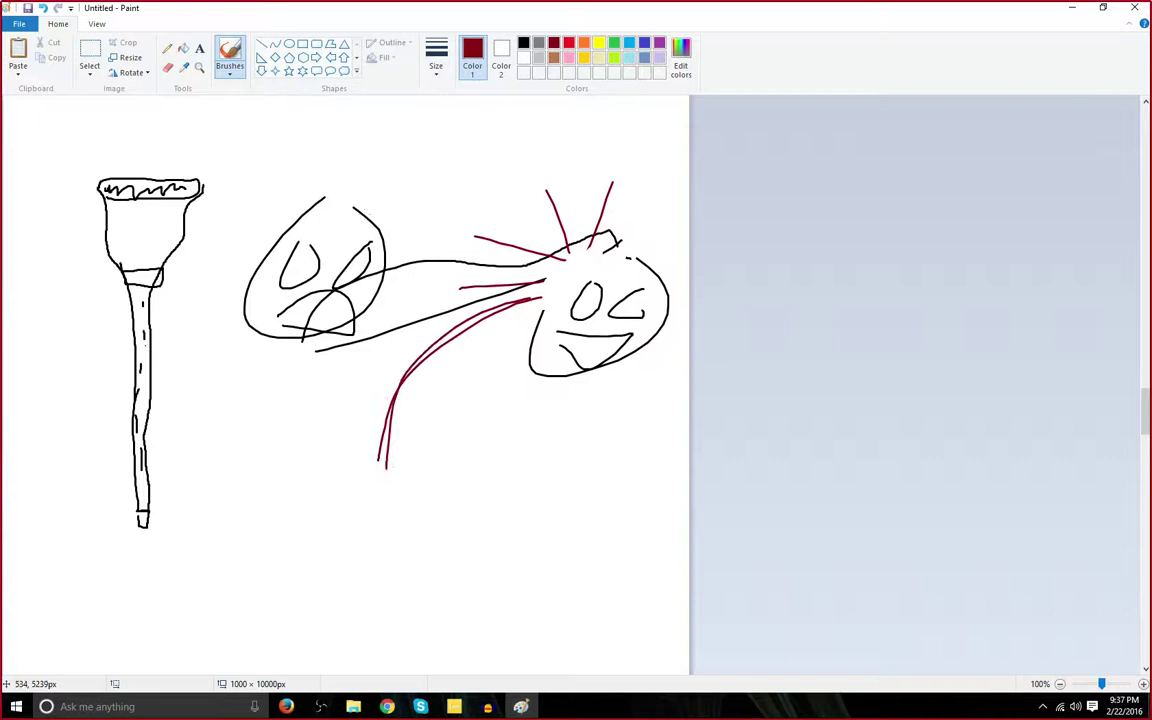
{"action": "left_click", "coordinate": [433, 42]}
{"action": "left_click", "coordinate": [463, 172]}
{"action": "mouse_move", "coordinate": [540, 297]}
{"action": "left_mouse_down"}
{"action": "mouse_move", "coordinate": [456, 332]}
{"action": "mouse_move", "coordinate": [386, 434]}
{"action": "mouse_move", "coordinate": [370, 482]}
{"action": "left_mouse_up"}
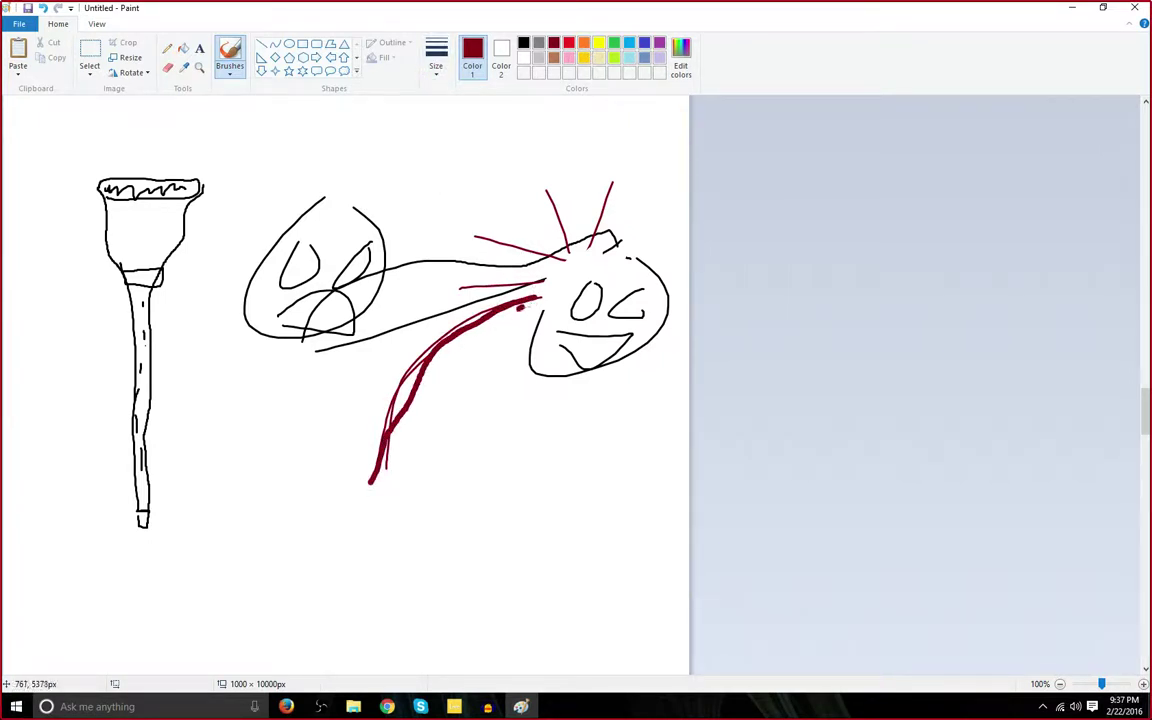
{"action": "mouse_move", "coordinate": [519, 308]}
{"action": "left_mouse_down"}
{"action": "mouse_move", "coordinate": [431, 378]}
{"action": "mouse_move", "coordinate": [403, 463]}
{"action": "left_mouse_up"}
Add red, orange and yellow streams beside the dark red ones, flowing down from the edge of the smiling head.
{"action": "left_click", "coordinate": [568, 42]}
{"action": "mouse_move", "coordinate": [538, 303]}
{"action": "left_mouse_down"}
{"action": "mouse_move", "coordinate": [480, 351]}
{"action": "mouse_move", "coordinate": [419, 435]}
{"action": "mouse_move", "coordinate": [409, 477]}
{"action": "left_mouse_up"}
{"action": "left_click", "coordinate": [584, 42]}
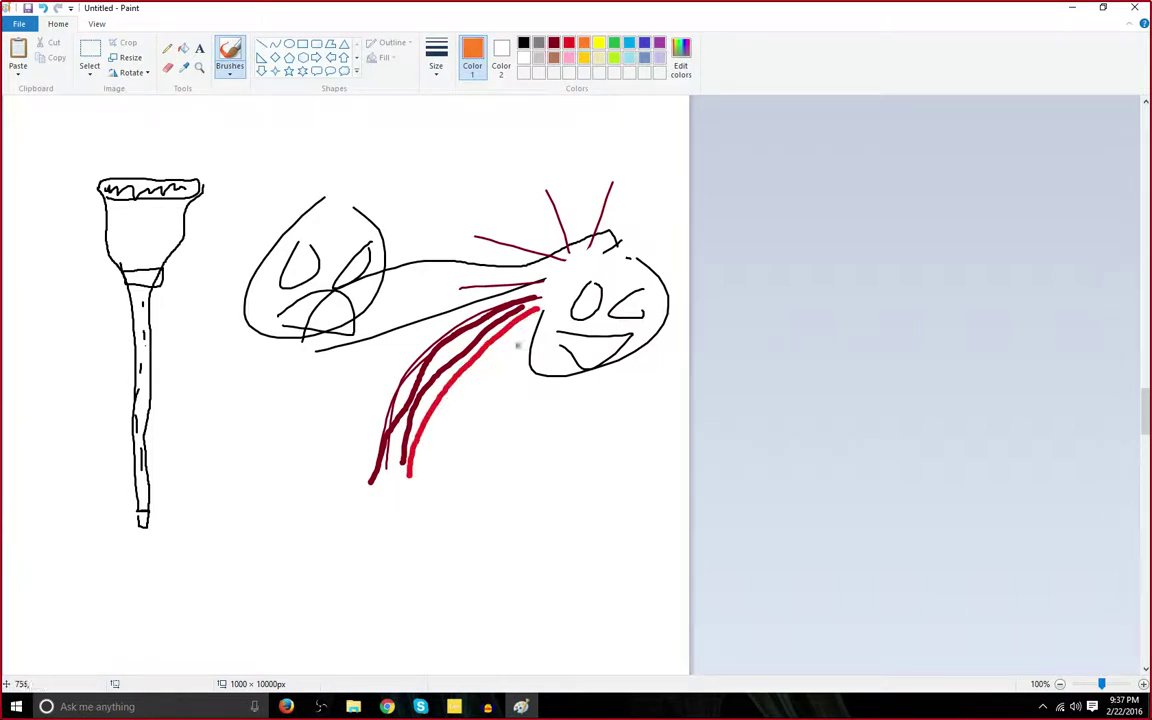
{"action": "mouse_move", "coordinate": [540, 310]}
{"action": "left_mouse_down"}
{"action": "mouse_move", "coordinate": [453, 390]}
{"action": "mouse_move", "coordinate": [415, 482]}
{"action": "left_mouse_up"}
{"action": "left_click", "coordinate": [598, 43]}
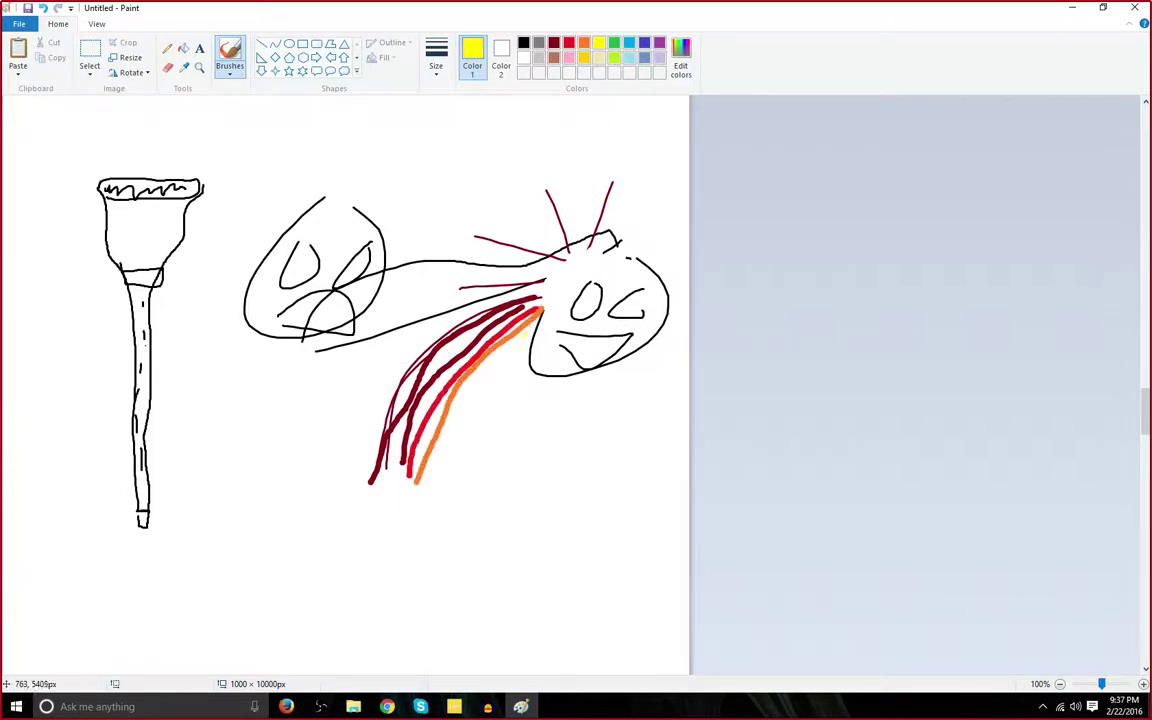
{"action": "left_click_drag", "start_coordinate": [538, 318], "coordinate": [429, 481]}
Continue the rainbow with wavy green, turquoise and purple streams beside the yellow one.
{"action": "left_click", "coordinate": [613, 42]}
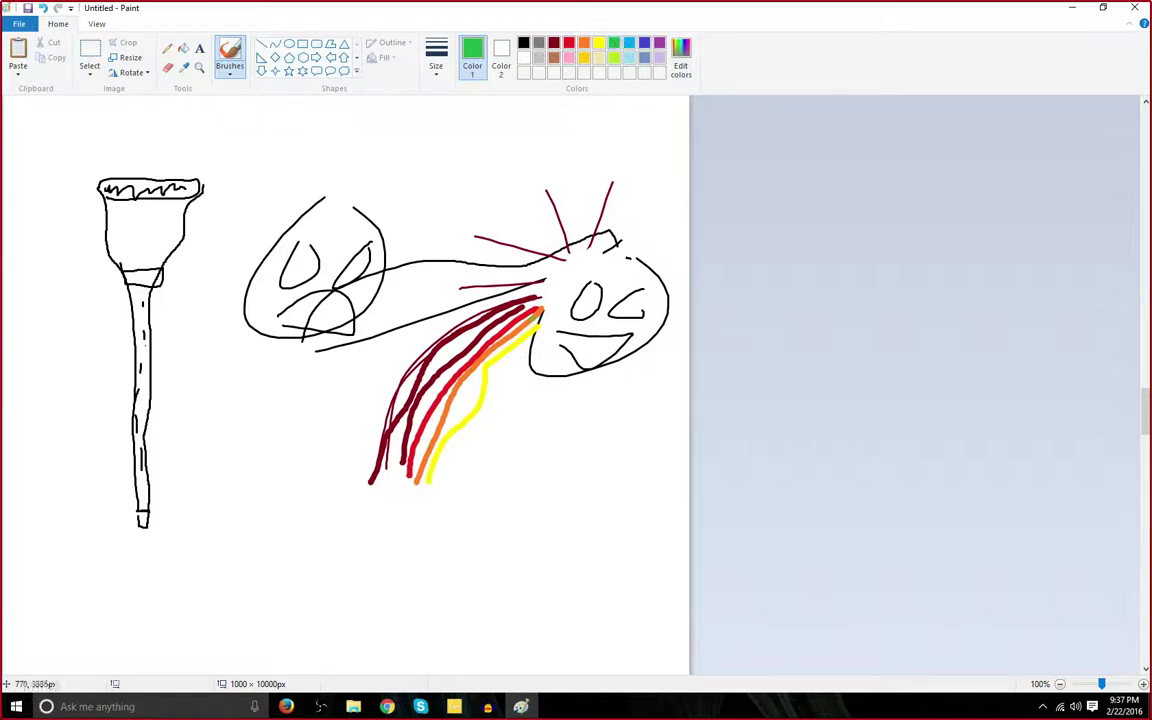
{"action": "left_click_drag", "start_coordinate": [544, 338], "coordinate": [441, 488]}
{"action": "left_click", "coordinate": [629, 42]}
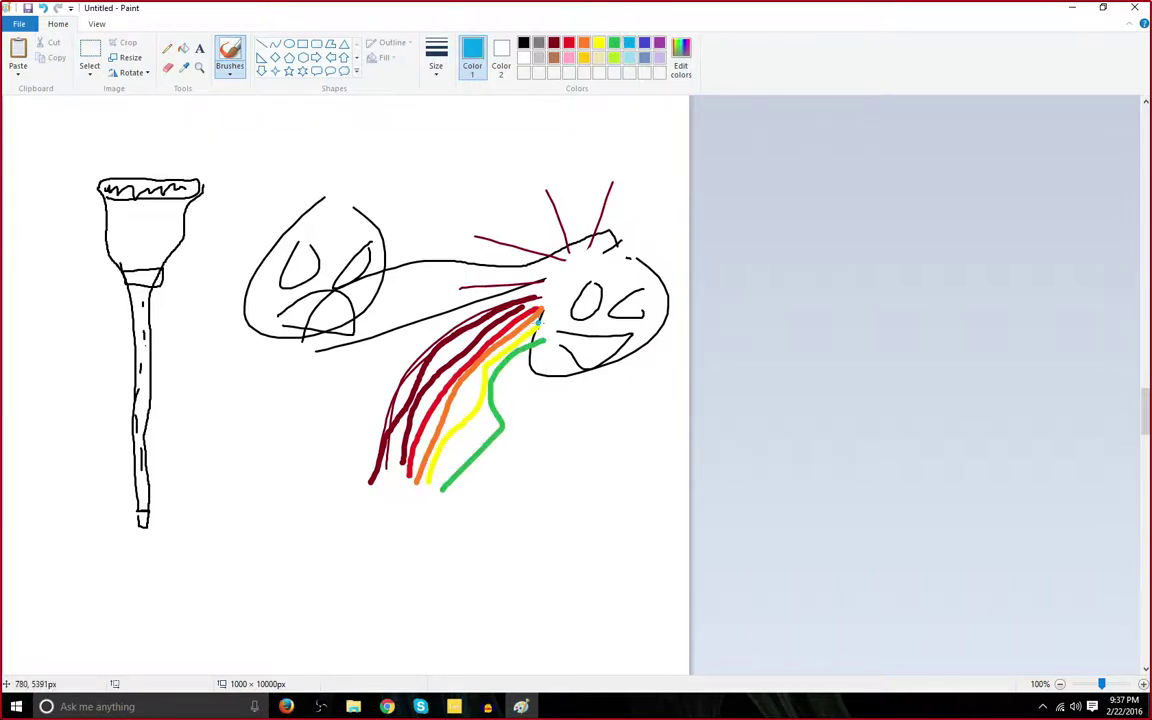
{"action": "mouse_move", "coordinate": [548, 356]}
{"action": "left_mouse_down"}
{"action": "mouse_move", "coordinate": [507, 452]}
{"action": "mouse_move", "coordinate": [458, 513]}
{"action": "left_mouse_up"}
{"action": "left_click", "coordinate": [659, 42]}
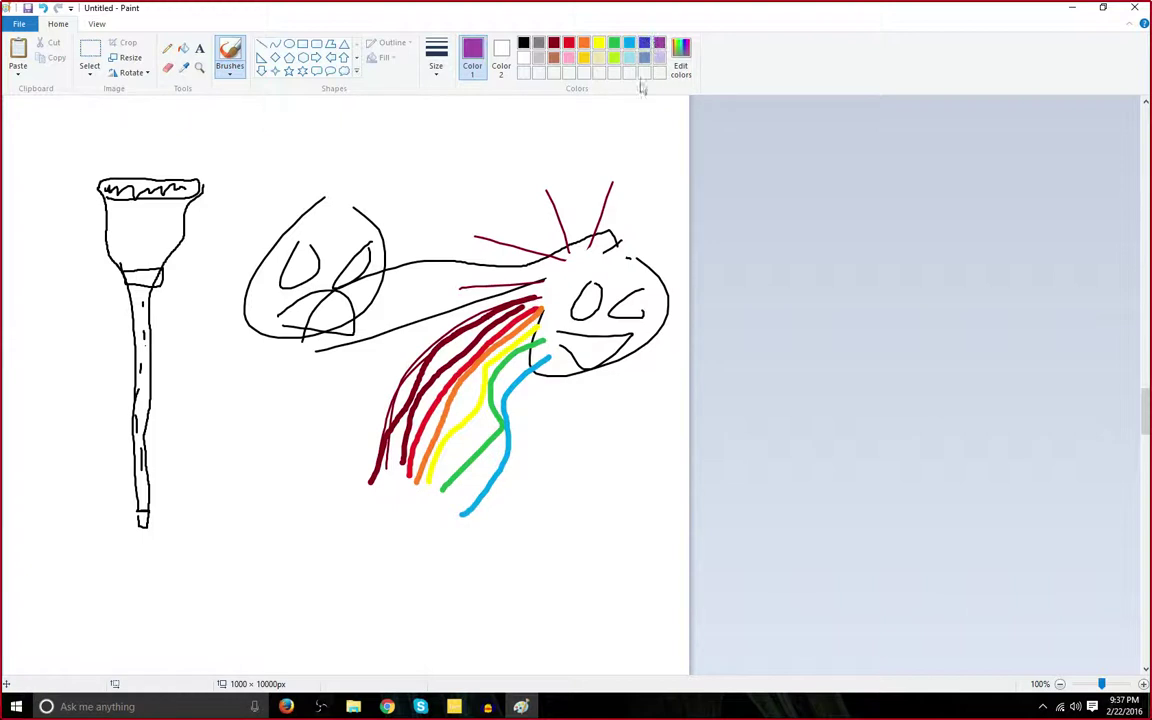
{"action": "mouse_move", "coordinate": [562, 362]}
{"action": "left_mouse_down"}
{"action": "mouse_move", "coordinate": [512, 500]}
{"action": "mouse_move", "coordinate": [462, 559]}
{"action": "left_mouse_up"}
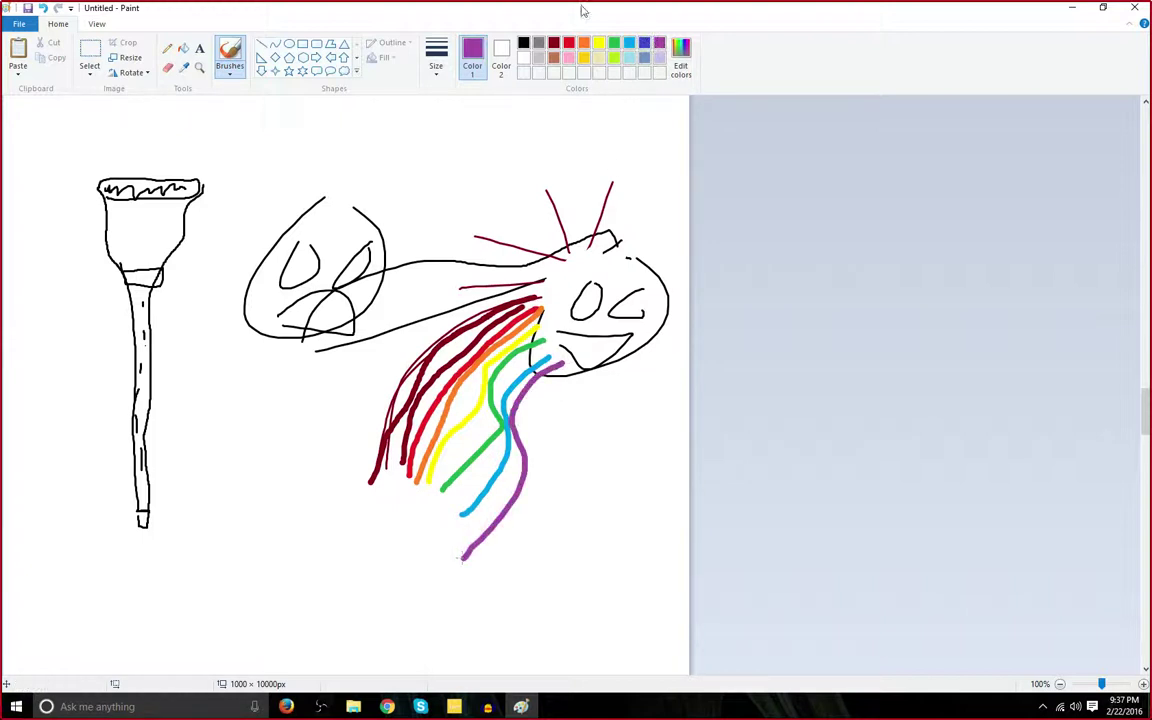
Draw wavy pink, black and dark grey streams beneath the smiling head, next to the purple one.
{"action": "left_click", "coordinate": [523, 42]}
{"action": "left_click", "coordinate": [568, 57]}
{"action": "left_click_drag", "start_coordinate": [567, 378], "coordinate": [497, 558]}
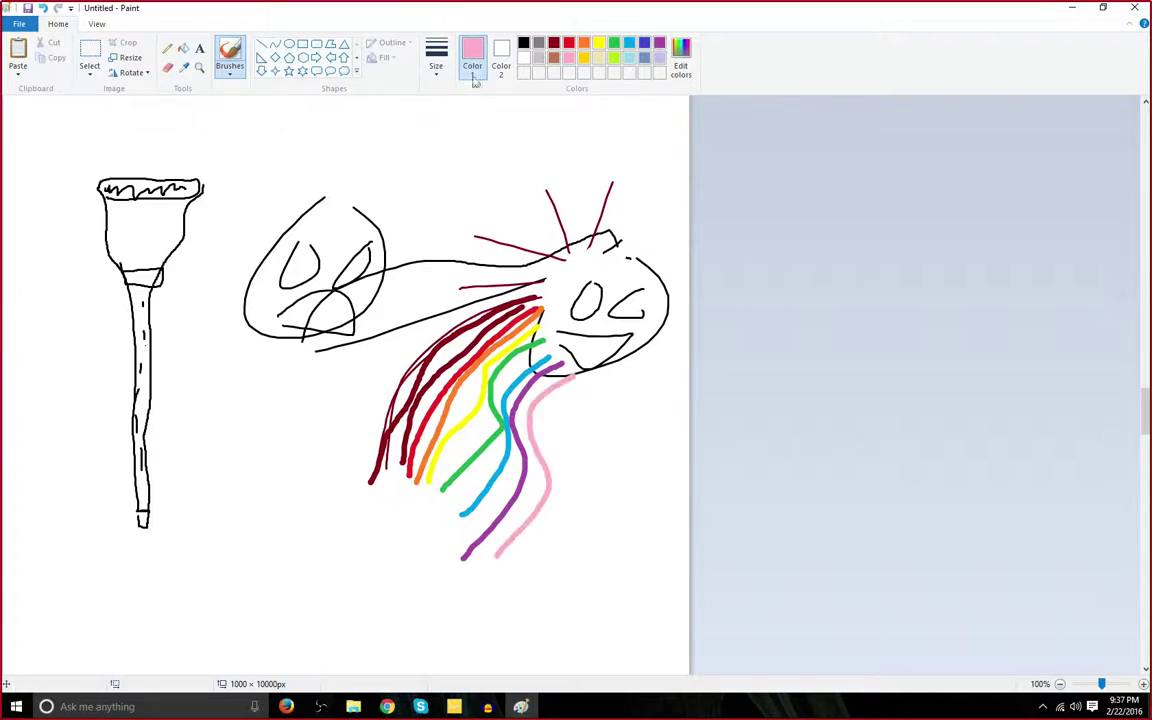
{"action": "left_click", "coordinate": [523, 42]}
{"action": "left_click", "coordinate": [523, 57]}
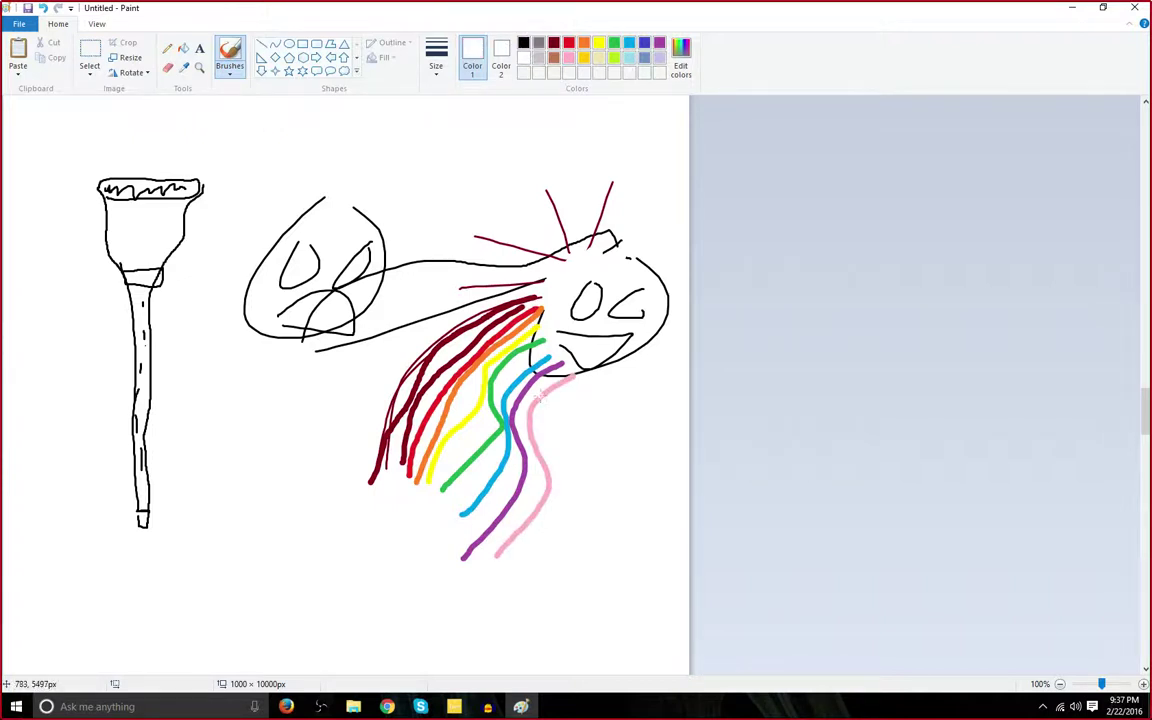
{"action": "left_click", "coordinate": [523, 42]}
{"action": "mouse_move", "coordinate": [581, 390]}
{"action": "left_mouse_down"}
{"action": "mouse_move", "coordinate": [547, 438]}
{"action": "mouse_move", "coordinate": [538, 548]}
{"action": "mouse_move", "coordinate": [500, 586]}
{"action": "left_mouse_up"}
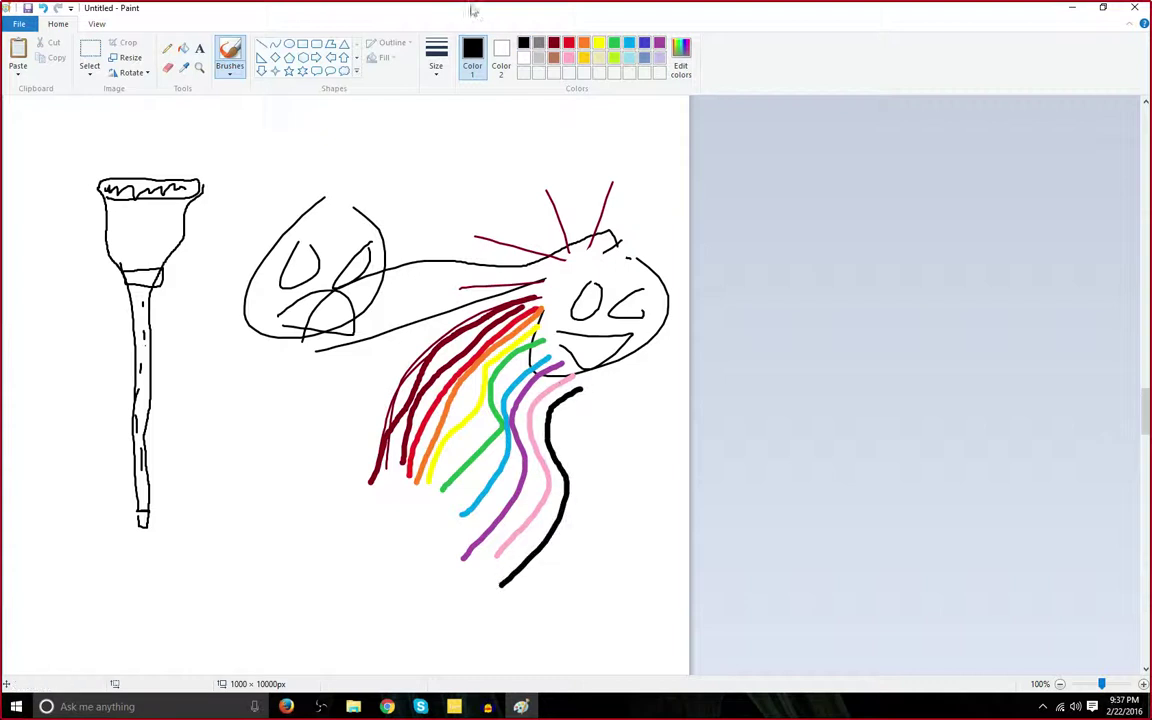
{"action": "left_click", "coordinate": [538, 42]}
{"action": "mouse_move", "coordinate": [587, 397]}
{"action": "left_mouse_down"}
{"action": "mouse_move", "coordinate": [567, 459]}
{"action": "mouse_move", "coordinate": [561, 579]}
{"action": "mouse_move", "coordinate": [523, 598]}
{"action": "left_mouse_up"}
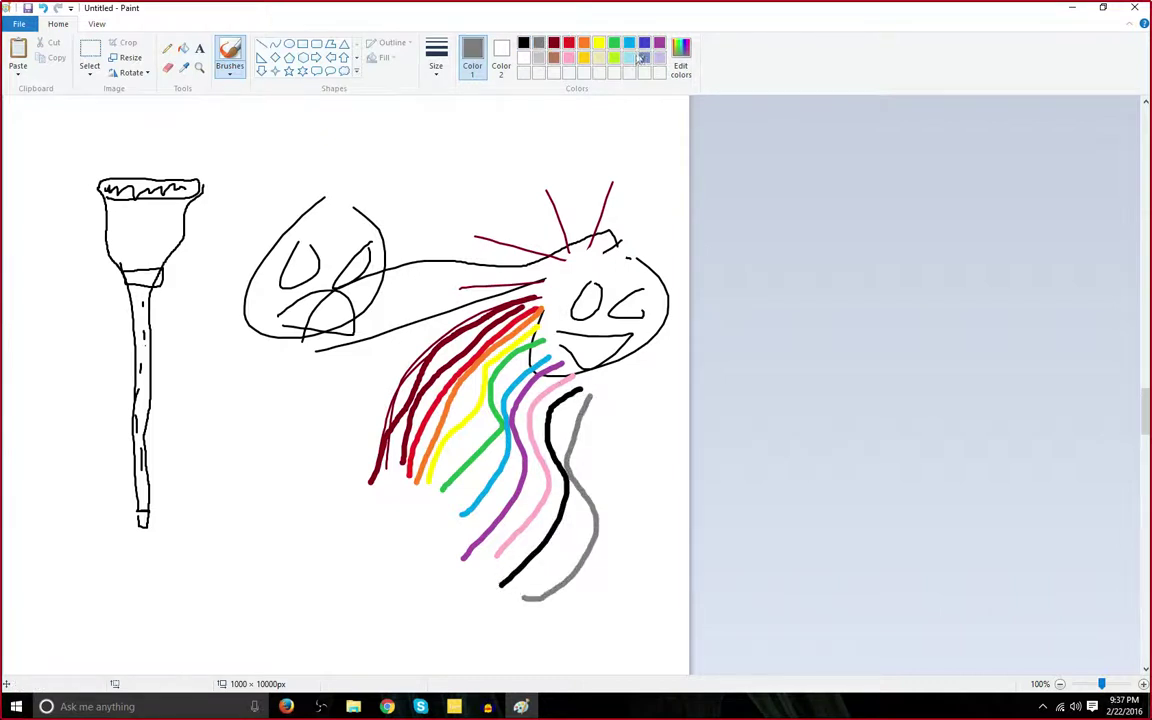
Extend the streams toward the canvas's edge with blue-grey, lavender, brown, dark red and red wavy strokes.
{"action": "mouse_move", "coordinate": [606, 408]}
{"action": "left_mouse_down"}
{"action": "mouse_move", "coordinate": [586, 460]}
{"action": "mouse_move", "coordinate": [582, 611]}
{"action": "mouse_move", "coordinate": [566, 638]}
{"action": "left_mouse_up"}
{"action": "mouse_move", "coordinate": [624, 430]}
{"action": "left_mouse_down"}
{"action": "mouse_move", "coordinate": [631, 567]}
{"action": "mouse_move", "coordinate": [568, 642]}
{"action": "left_mouse_up"}
{"action": "left_click", "coordinate": [553, 57]}
{"action": "mouse_move", "coordinate": [648, 430]}
{"action": "left_mouse_down"}
{"action": "mouse_move", "coordinate": [645, 598]}
{"action": "mouse_move", "coordinate": [568, 648]}
{"action": "left_mouse_up"}
{"action": "left_click", "coordinate": [553, 42]}
{"action": "mouse_move", "coordinate": [662, 462]}
{"action": "left_mouse_down"}
{"action": "mouse_move", "coordinate": [680, 540]}
{"action": "mouse_move", "coordinate": [609, 656]}
{"action": "left_mouse_up"}
{"action": "left_click", "coordinate": [568, 42]}
{"action": "mouse_move", "coordinate": [681, 481]}
{"action": "left_mouse_down"}
{"action": "mouse_move", "coordinate": [684, 559]}
{"action": "mouse_move", "coordinate": [632, 672]}
{"action": "left_mouse_up"}
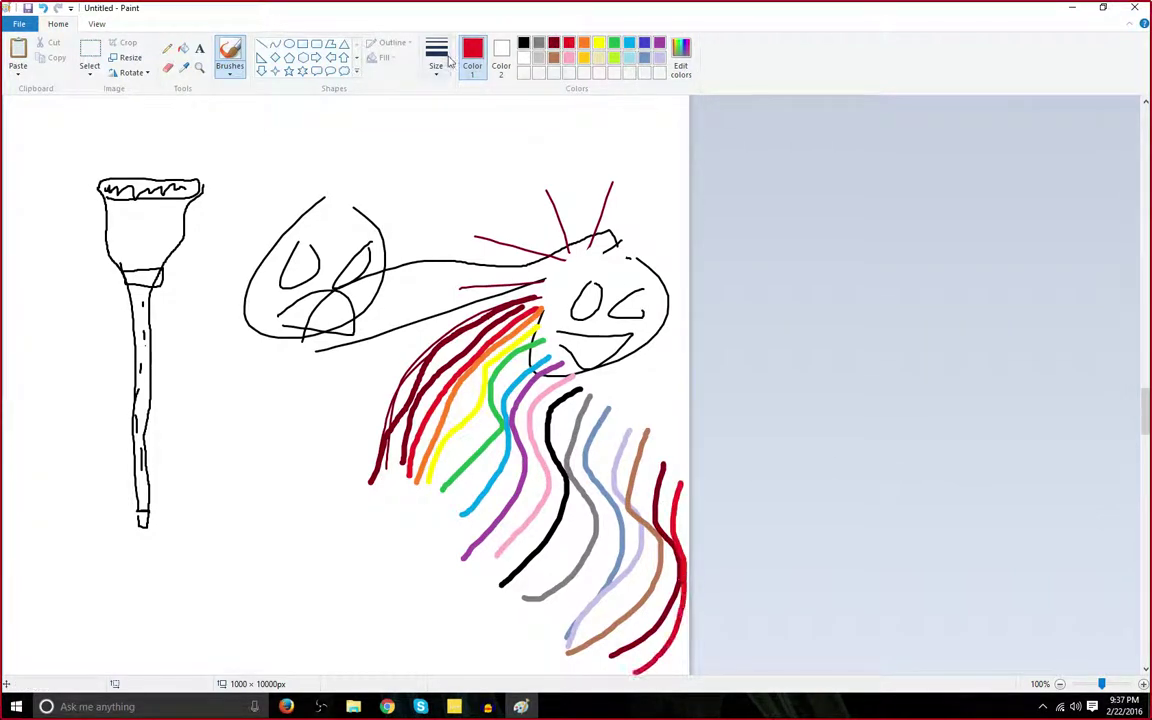
Finish the row of streams along the canvas's edge with one dark grey and one light grey stroke.
{"action": "left_click", "coordinate": [538, 42]}
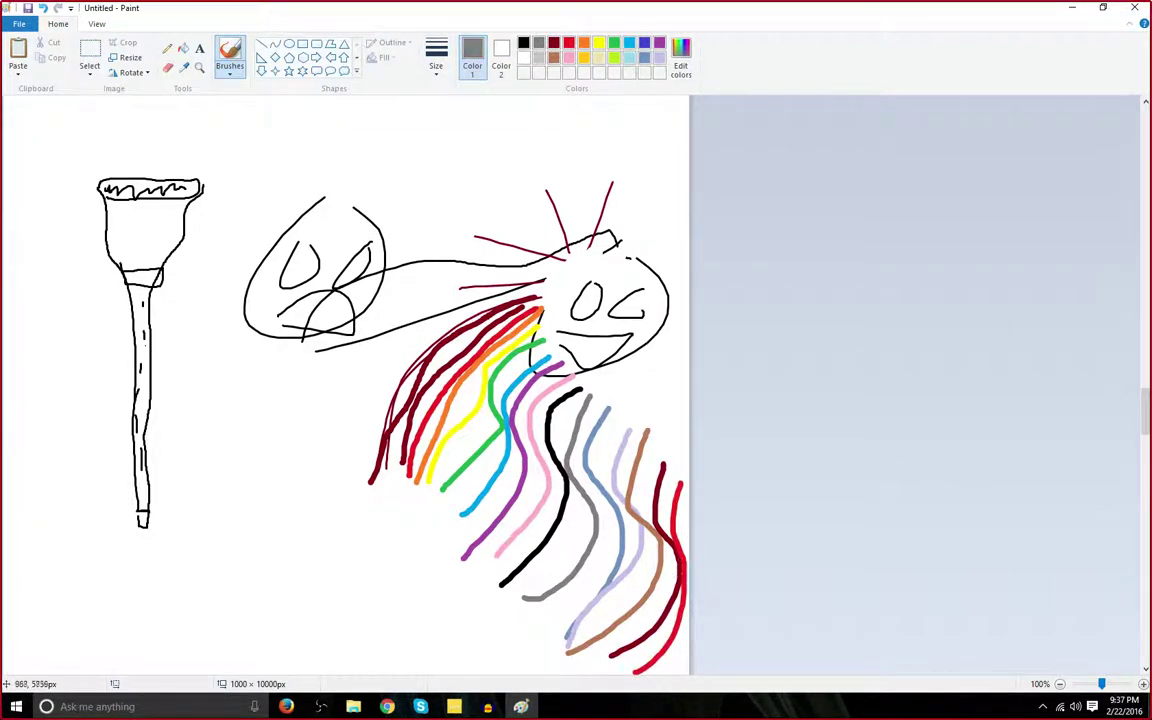
{"action": "left_click_drag", "start_coordinate": [683, 490], "coordinate": [662, 670]}
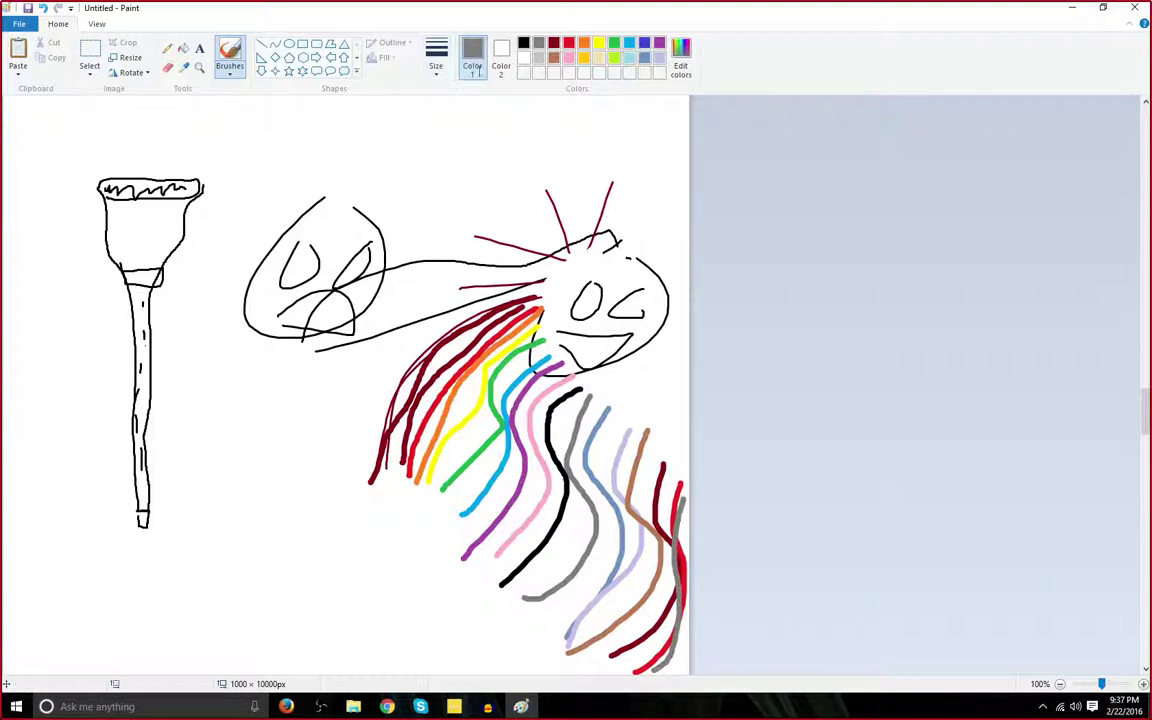
{"action": "left_click", "coordinate": [538, 58]}
{"action": "left_click_drag", "start_coordinate": [684, 505], "coordinate": [678, 662]}
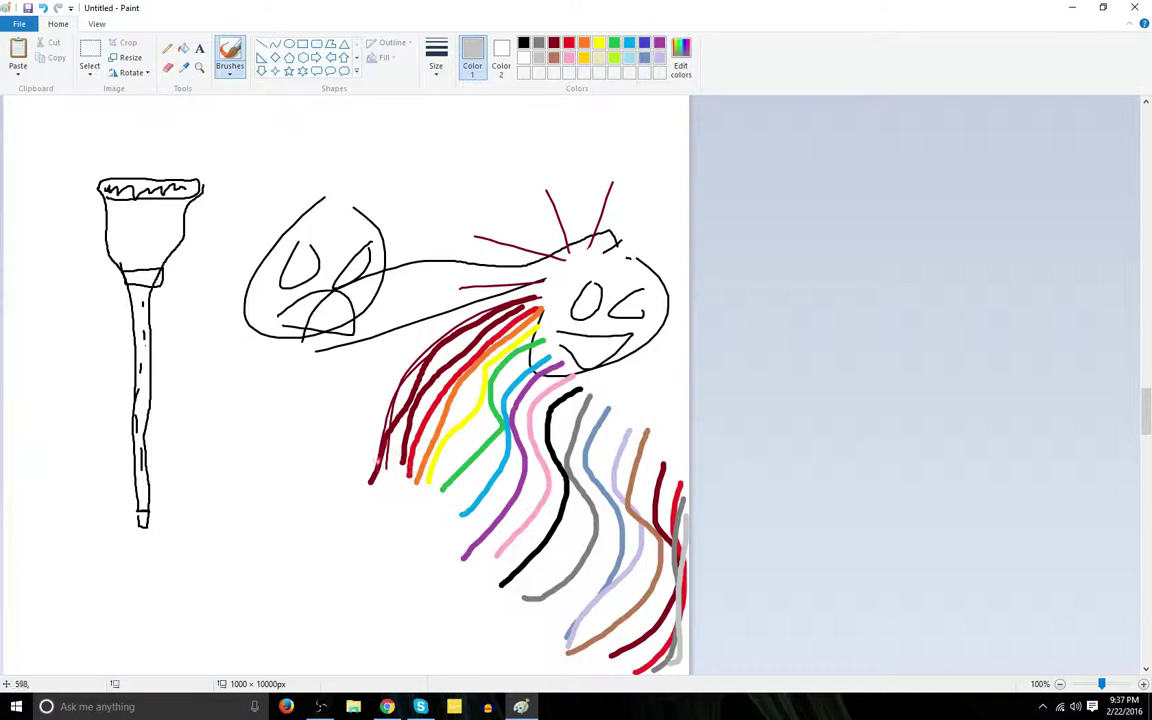
Draw light grey lines along both ends of the coloured streams and several more crossing over them.
{"action": "left_click_drag", "start_coordinate": [373, 468], "coordinate": [607, 672]}
{"action": "left_click_drag", "start_coordinate": [512, 300], "coordinate": [605, 445]}
{"action": "left_click_drag", "start_coordinate": [480, 308], "coordinate": [275, 625]}
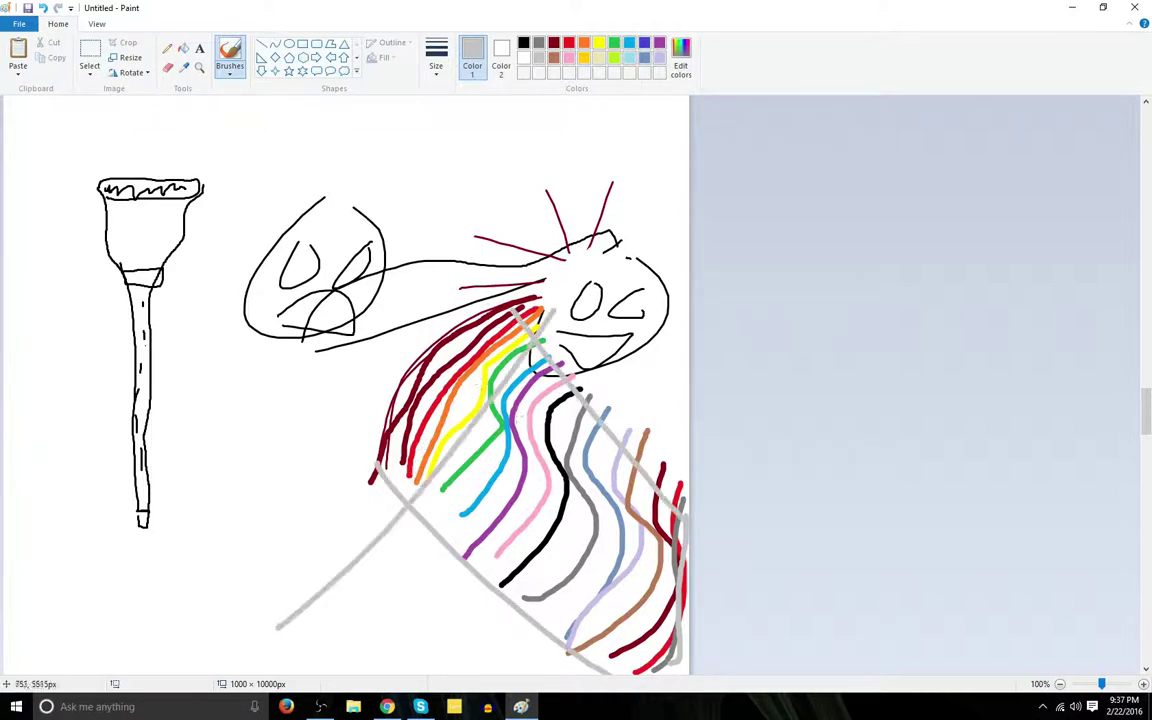
{"action": "left_click_drag", "start_coordinate": [605, 448], "coordinate": [300, 580]}
{"action": "left_click_drag", "start_coordinate": [480, 395], "coordinate": [392, 557]}
{"action": "left_click_drag", "start_coordinate": [560, 337], "coordinate": [484, 565]}
Leave the drawing and switch to the recording controls in Open Broadcaster Software.
{"action": "scroll", "coordinate": [422, 473], "scroll_direction": "down", "scroll_amount": 10}
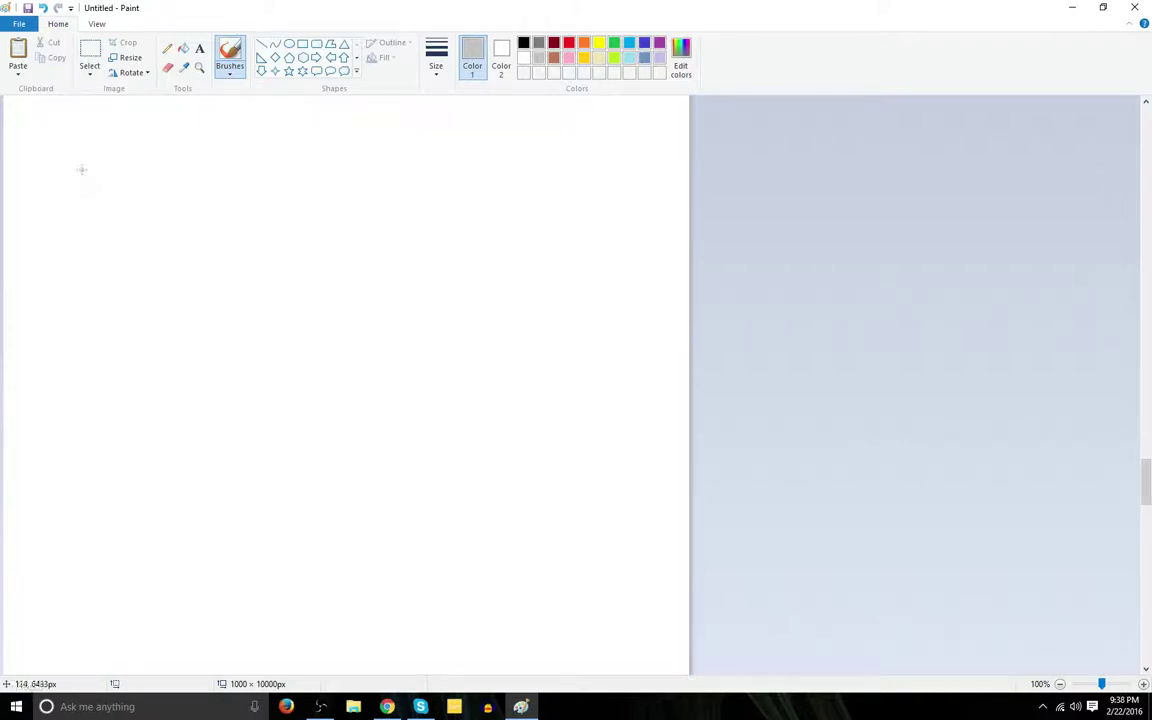
{"action": "left_click", "coordinate": [328, 703]}
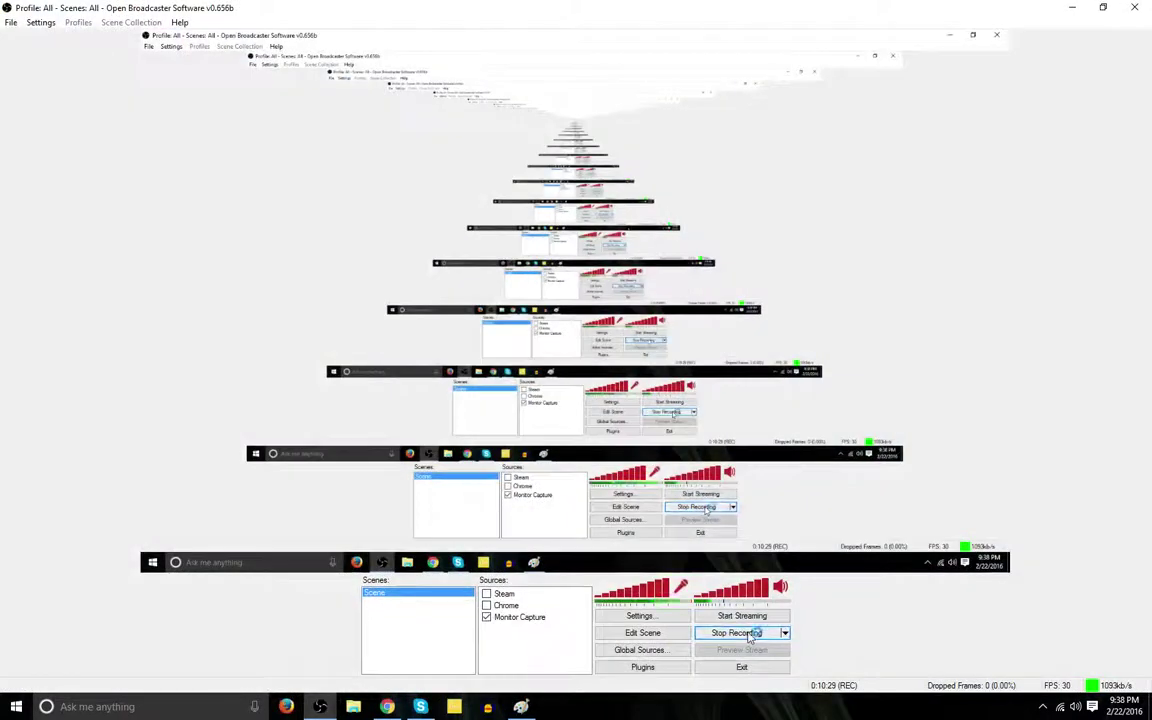